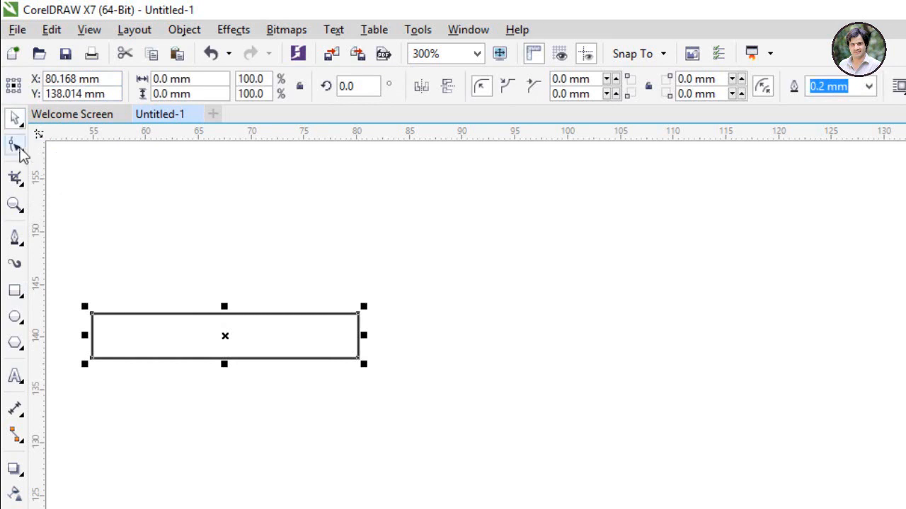
Step: Fully round the rectangle's corners to a radius of about 2.1 mm, forming a capsule, and deselect it
{"action": "left_click", "coordinate": [17, 146]}
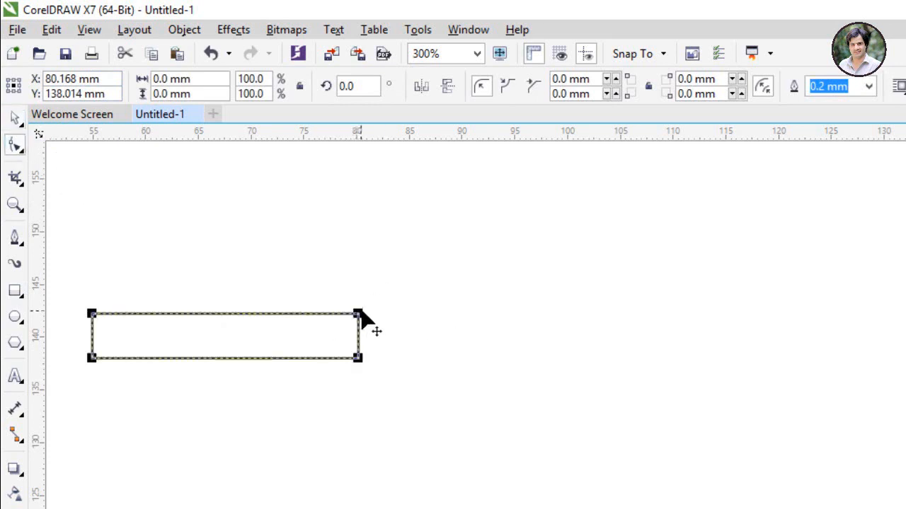
{"action": "left_click_drag", "start_coordinate": [358, 314], "coordinate": [365, 348]}
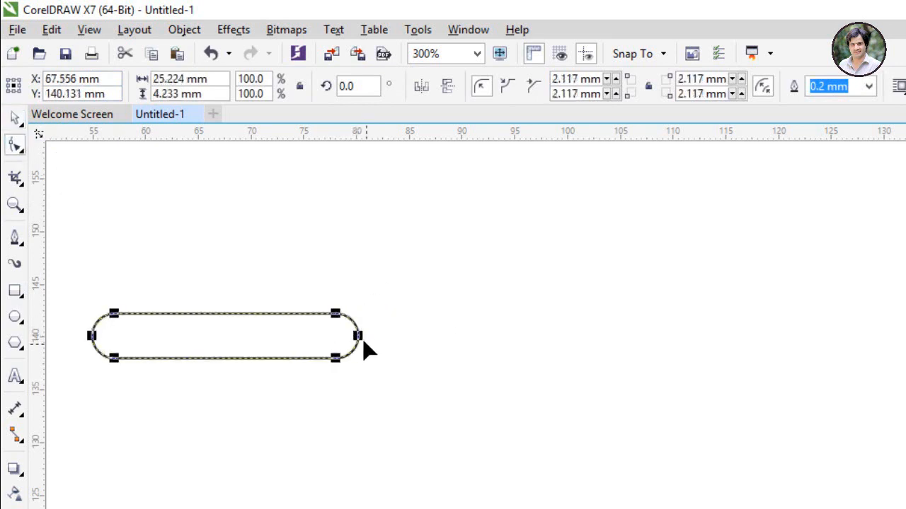
{"action": "left_click", "coordinate": [16, 118]}
{"action": "left_click", "coordinate": [167, 236]}
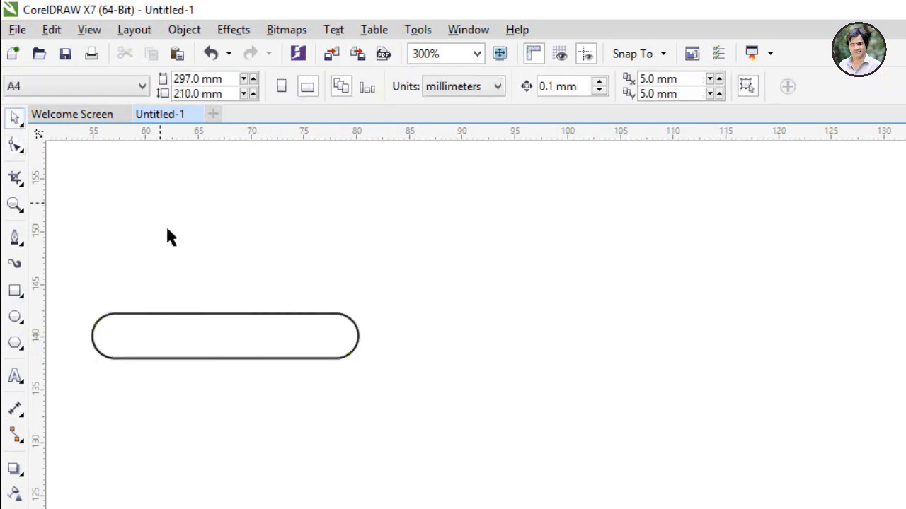
Step: Move the capsule lower on the page and duplicate it, leaving the two copies one above the other
{"action": "left_click_drag", "start_coordinate": [203, 335], "coordinate": [204, 401]}
{"action": "scroll", "coordinate": [208, 378], "scroll_direction": "down", "scroll_amount": 1}
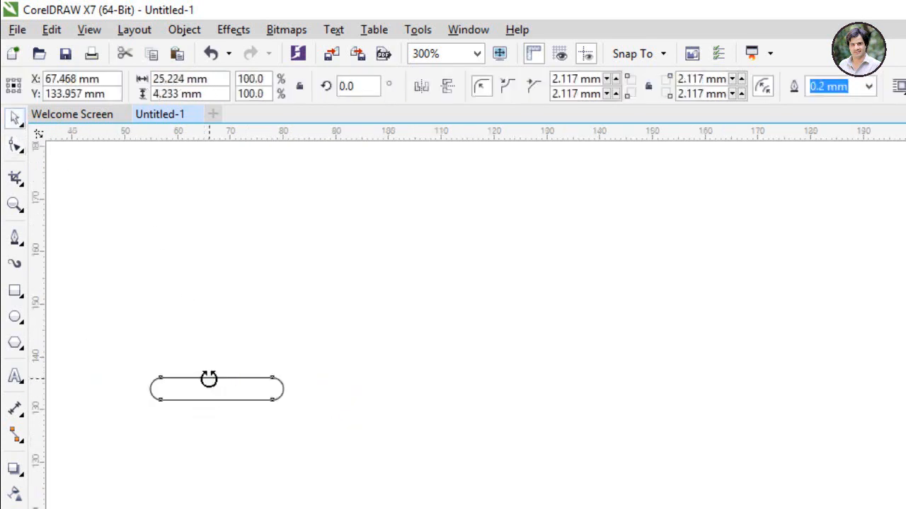
{"action": "left_click", "coordinate": [227, 393]}
{"action": "left_click", "coordinate": [240, 390]}
{"action": "left_click", "coordinate": [245, 398]}
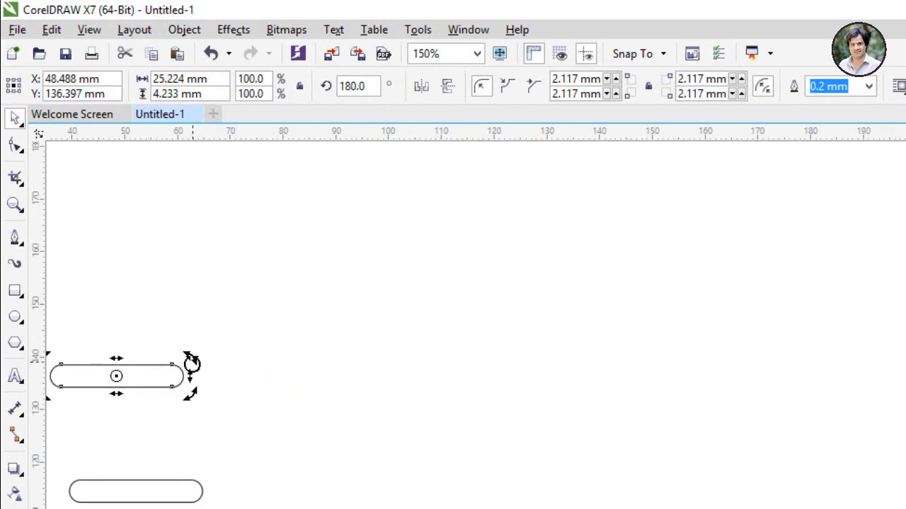
Step: Rotate the upper capsule upright to about 89.5° and place its lower end over the right end of the horizontal capsule
{"action": "left_click_drag", "start_coordinate": [188, 391], "coordinate": [133, 453]}
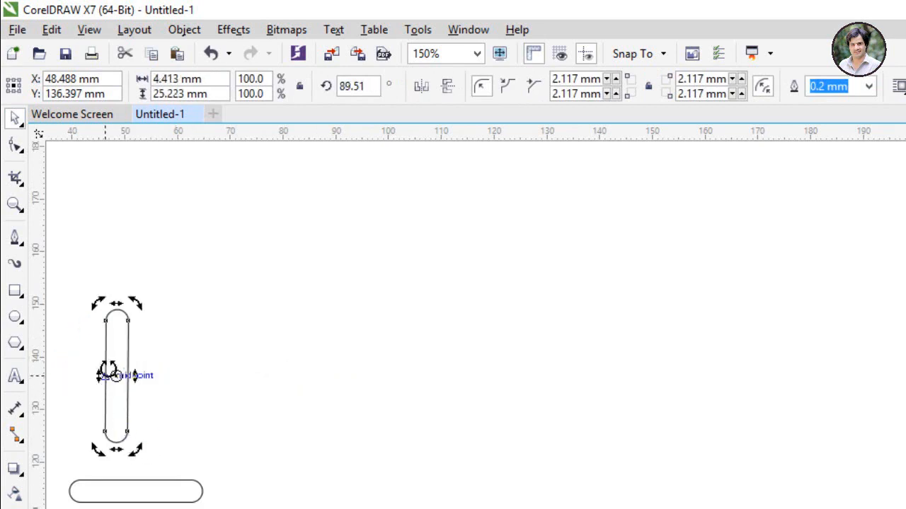
{"action": "left_click_drag", "start_coordinate": [119, 352], "coordinate": [191, 409]}
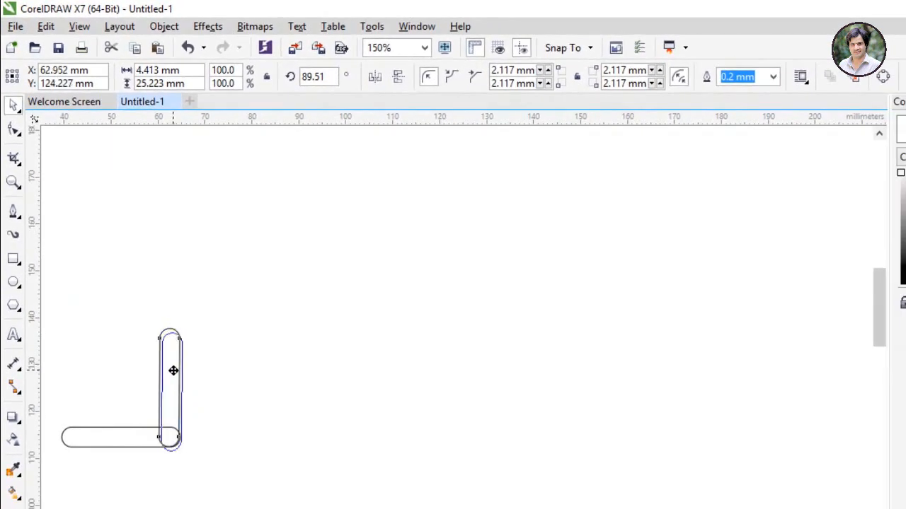
{"action": "left_click_drag", "start_coordinate": [173, 371], "coordinate": [173, 371]}
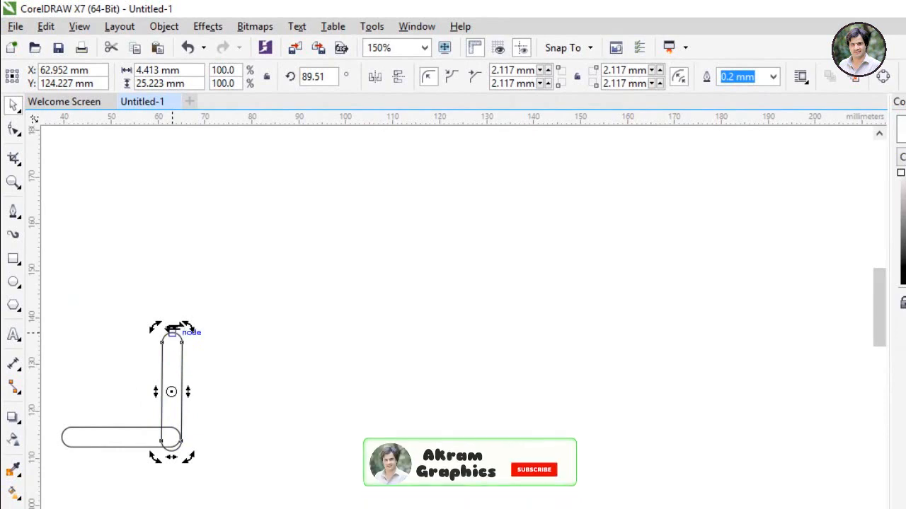
Step: Stretch the upright capsule upward to about 46 mm tall and shorten the horizontal capsule to about 20.4 mm wide
{"action": "left_click", "coordinate": [187, 269]}
{"action": "left_click", "coordinate": [170, 336]}
{"action": "left_click_drag", "start_coordinate": [171, 326], "coordinate": [178, 206]}
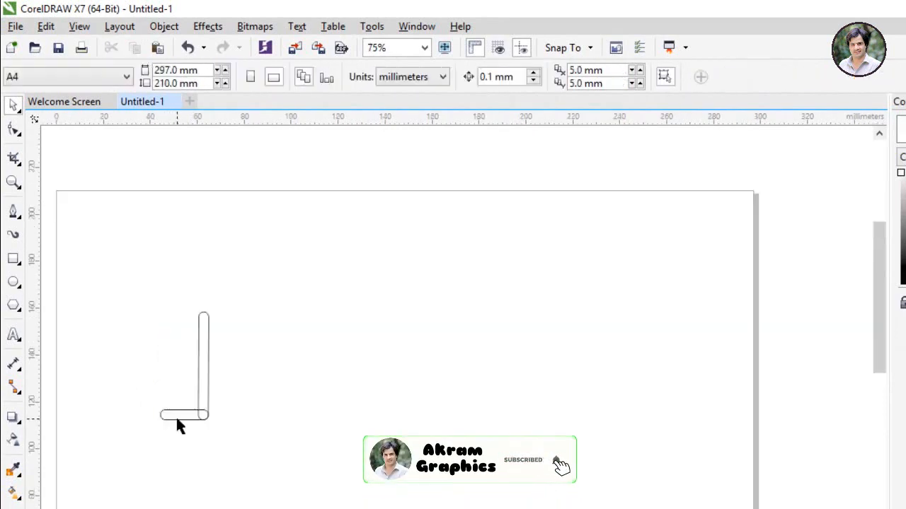
Step: Duplicate the horizontal capsule and place the copy with its left end on the tall capsule's upper end
{"action": "left_click", "coordinate": [177, 420]}
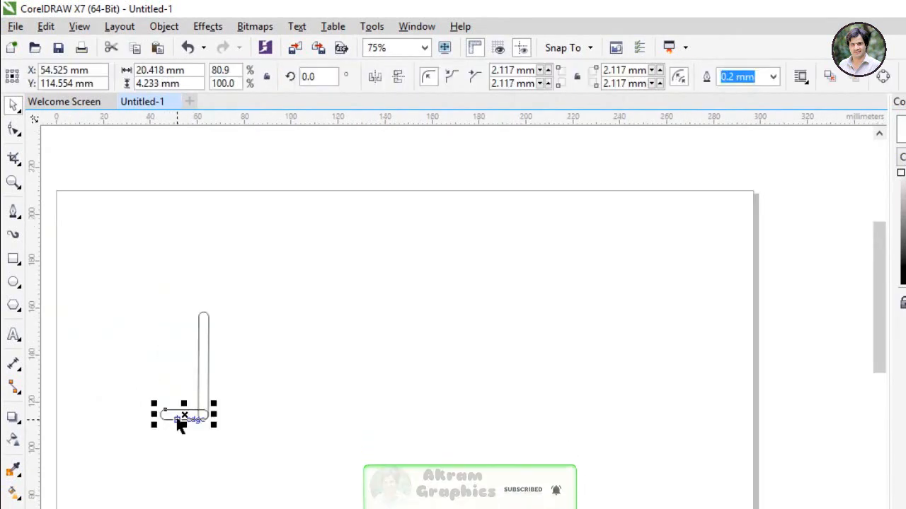
{"action": "left_click_drag", "start_coordinate": [180, 421], "coordinate": [222, 320]}
{"action": "scroll", "coordinate": [223, 320], "scroll_direction": "up", "scroll_amount": 3}
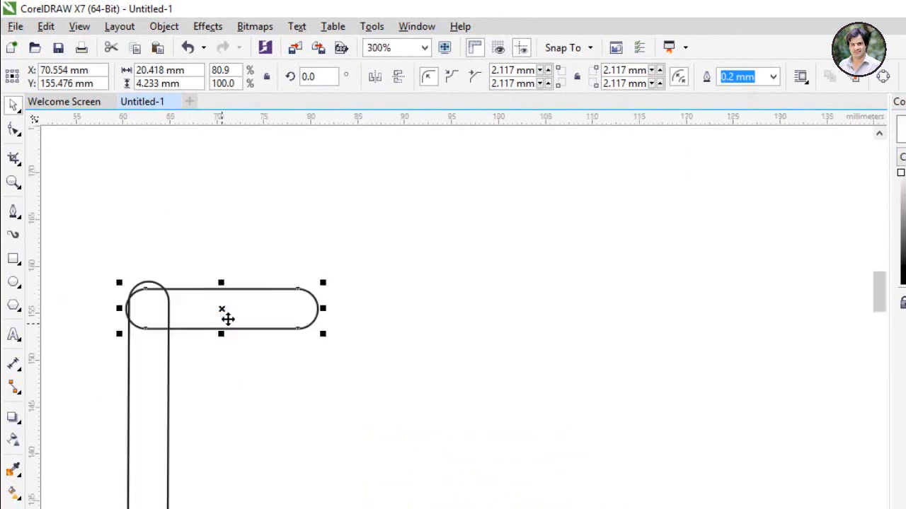
{"action": "scroll", "coordinate": [162, 299], "scroll_direction": "up", "scroll_amount": 2}
Step: Rotate the copied capsule to about 39.5° and align its lower end with the tall capsule's rounded upper end
{"action": "left_click", "coordinate": [249, 305]}
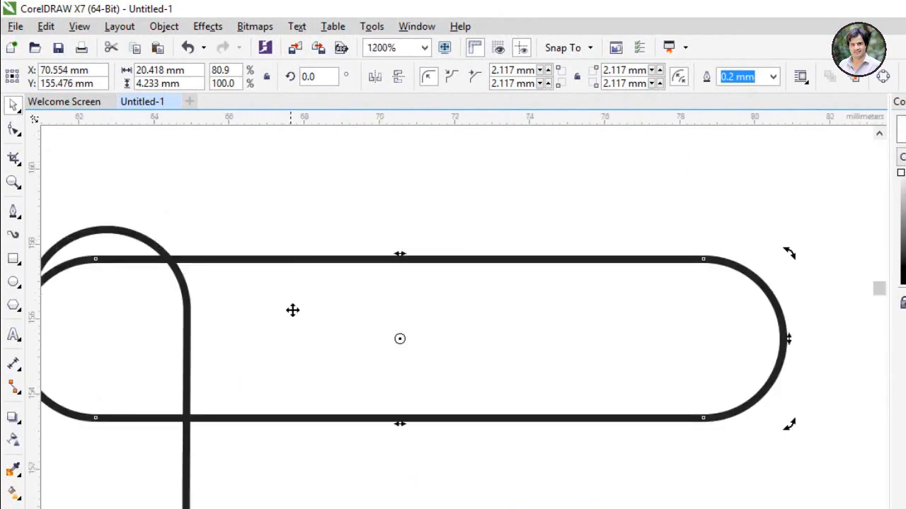
{"action": "scroll", "coordinate": [296, 309], "scroll_direction": "down", "scroll_amount": 1}
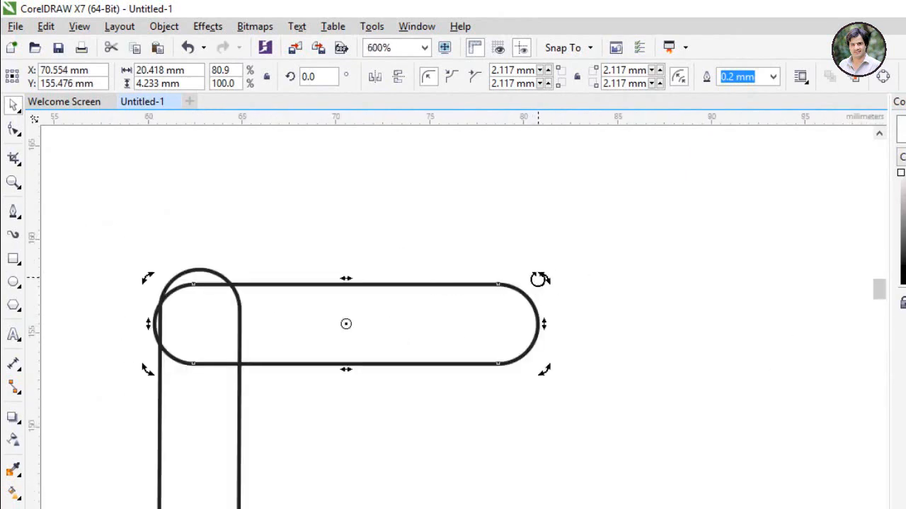
{"action": "left_click_drag", "start_coordinate": [539, 279], "coordinate": [427, 219]}
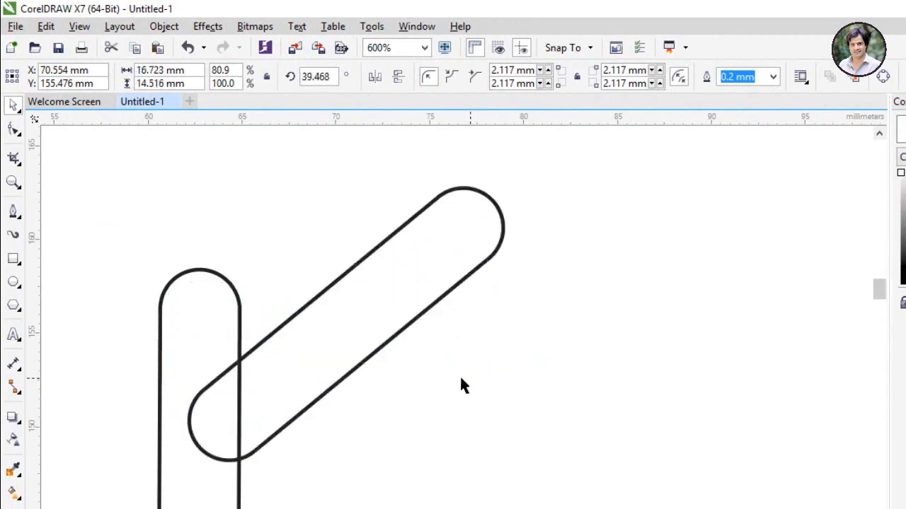
{"action": "left_click_drag", "start_coordinate": [323, 321], "coordinate": [315, 226]}
{"action": "left_click", "coordinate": [348, 393]}
{"action": "scroll", "coordinate": [347, 394], "scroll_direction": "down", "scroll_amount": 3}
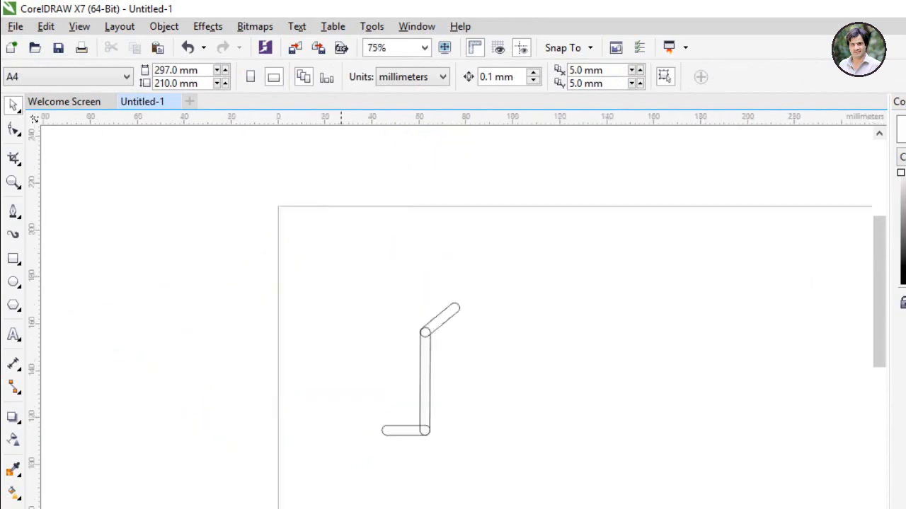
Step: Duplicate the tall upright capsule and place the copy hanging from the diagonal capsule's upper end
{"action": "left_click", "coordinate": [206, 297]}
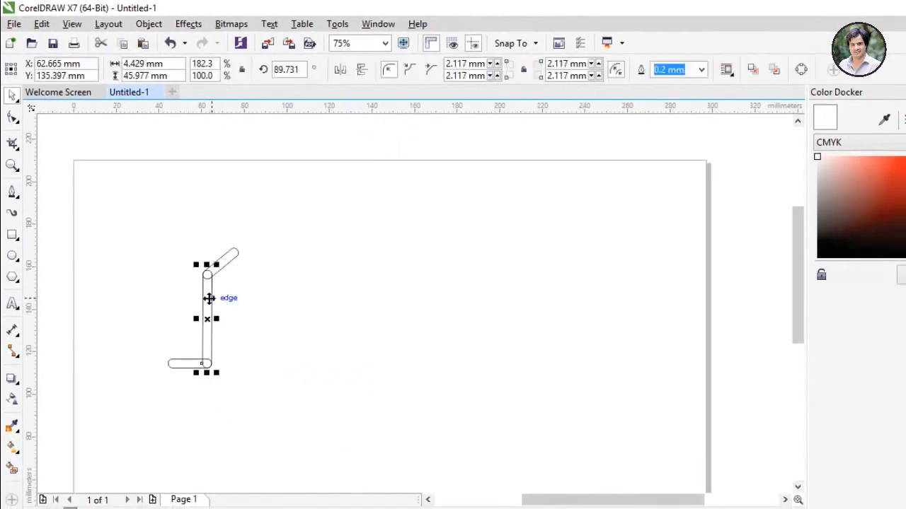
{"action": "left_click_drag", "start_coordinate": [216, 303], "coordinate": [238, 280]}
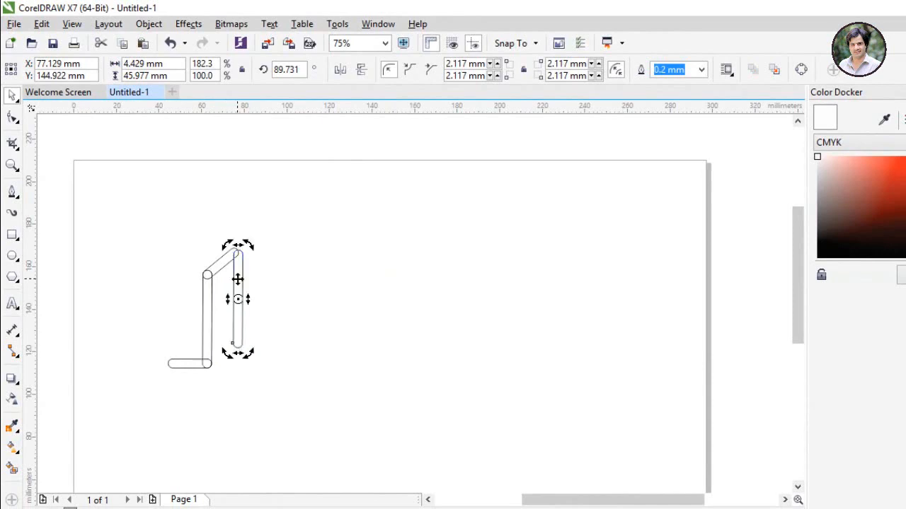
{"action": "scroll", "coordinate": [238, 247], "scroll_direction": "up", "scroll_amount": 5}
Step: Enlarge the diagonal capsule toward its upper end to span about 20.3 by 17.6 mm, and join it with the hanging capsule's rounded end
{"action": "left_click", "coordinate": [182, 316]}
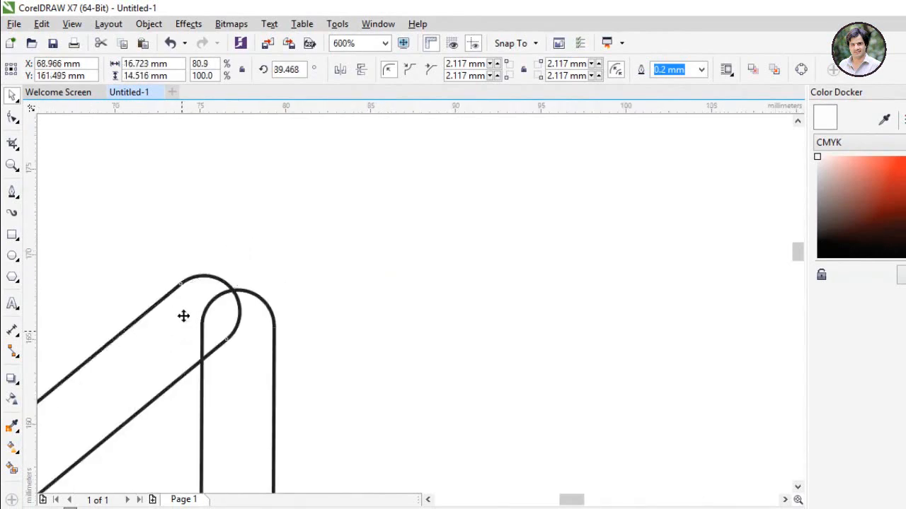
{"action": "left_click_drag", "start_coordinate": [247, 268], "coordinate": [307, 208]}
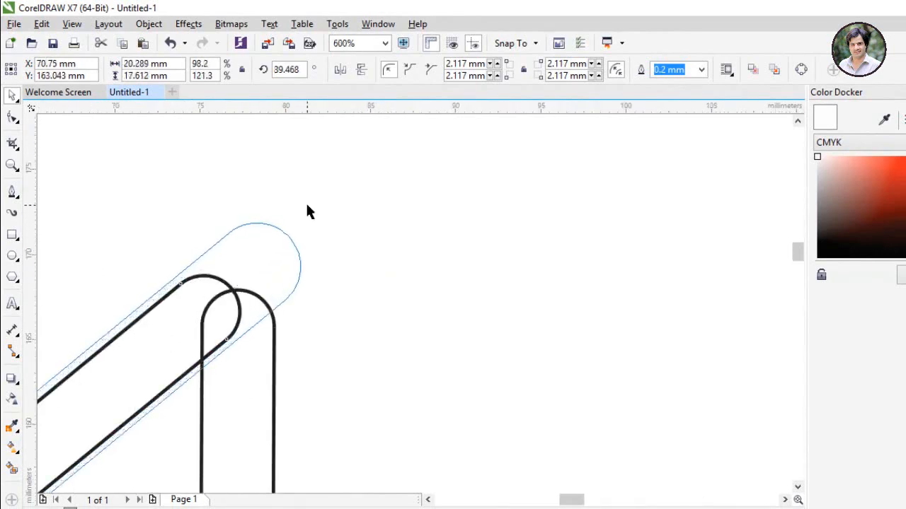
{"action": "left_click", "coordinate": [319, 330]}
{"action": "scroll", "coordinate": [319, 330], "scroll_direction": "down", "scroll_amount": 4}
{"action": "scroll", "coordinate": [223, 369], "scroll_direction": "down", "scroll_amount": 2}
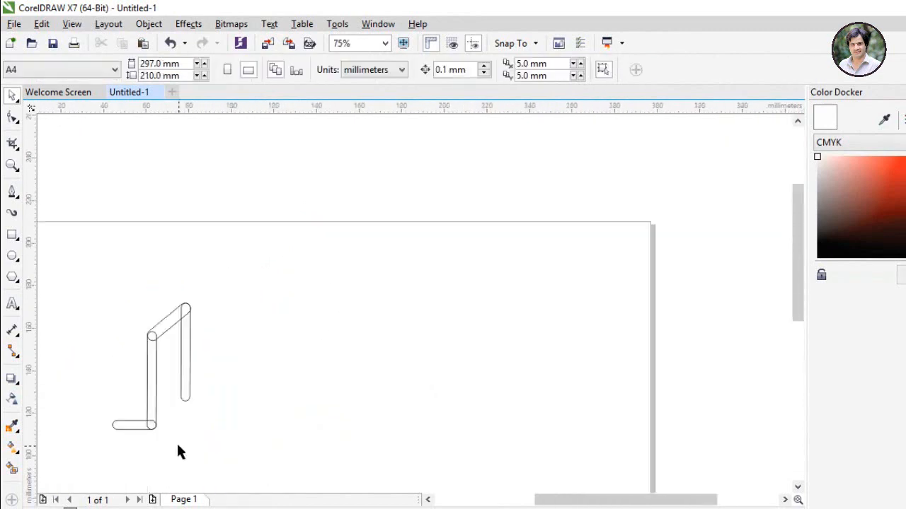
Step: Shorten the hanging capsule to about 20.3 mm tall and place a duplicate of it below, leaving a gap between them
{"action": "scroll", "coordinate": [177, 446], "scroll_direction": "up", "scroll_amount": 2}
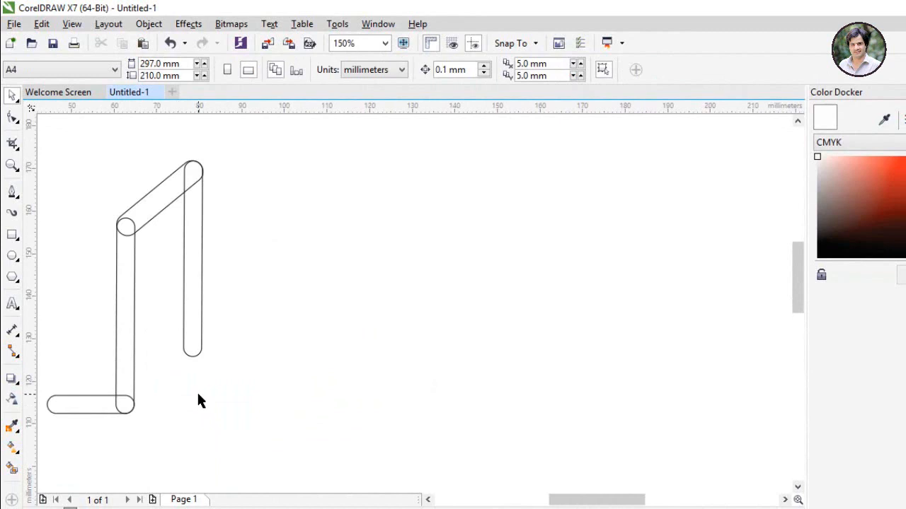
{"action": "left_click", "coordinate": [193, 242]}
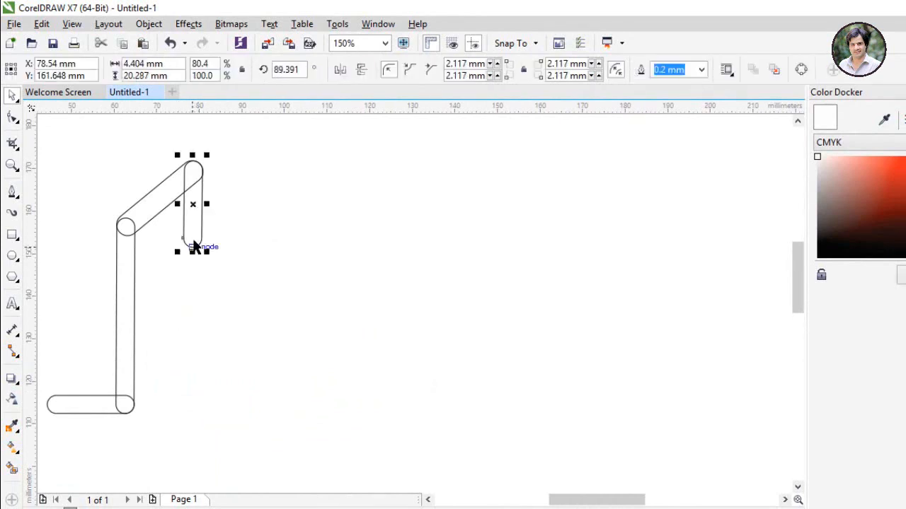
{"action": "left_click_drag", "start_coordinate": [193, 245], "coordinate": [191, 354]}
{"action": "left_click", "coordinate": [190, 349]}
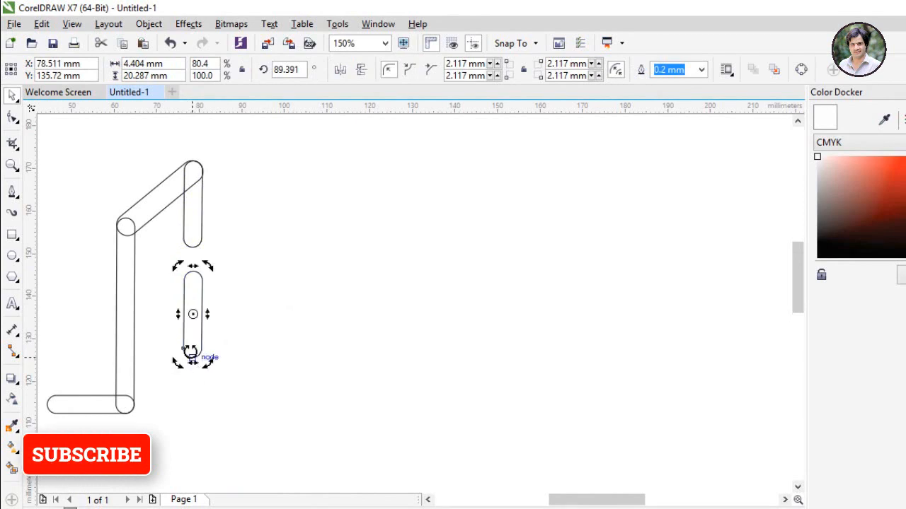
{"action": "left_click", "coordinate": [243, 297]}
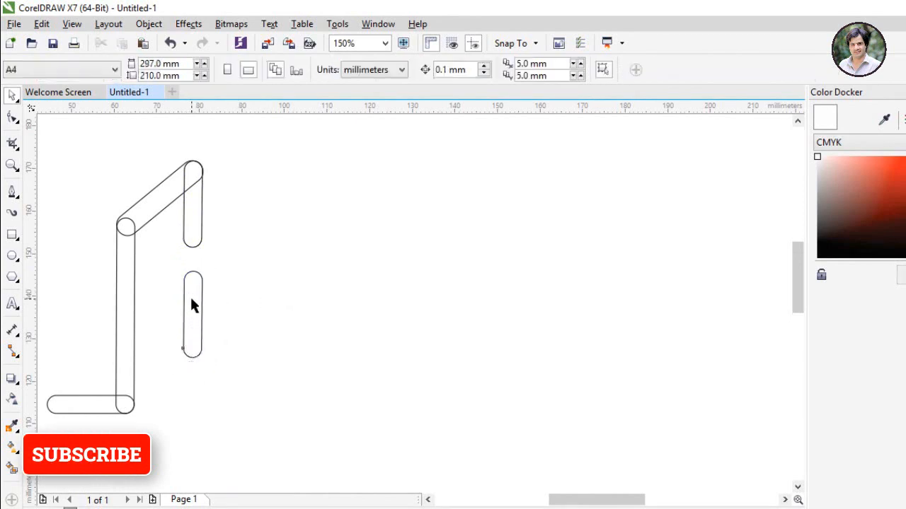
Step: Move the lower short capsule slightly up to narrow the gap beneath the hanging capsule
{"action": "left_click_drag", "start_coordinate": [191, 303], "coordinate": [193, 289]}
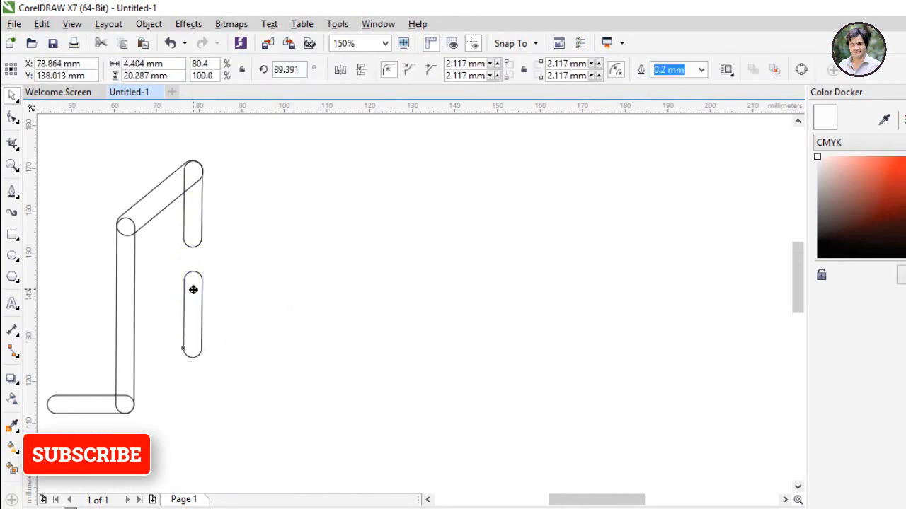
{"action": "left_click", "coordinate": [222, 290]}
{"action": "left_click", "coordinate": [192, 287]}
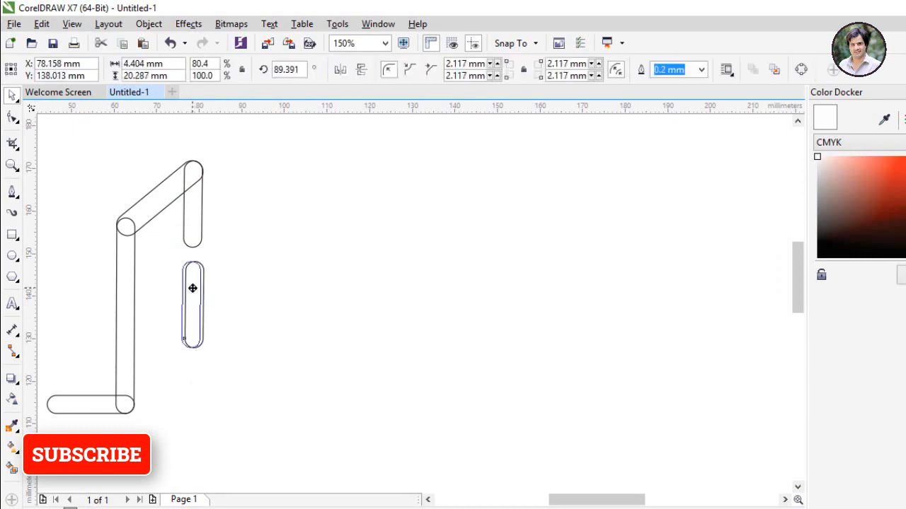
{"action": "left_click", "coordinate": [185, 312]}
{"action": "left_click", "coordinate": [200, 333]}
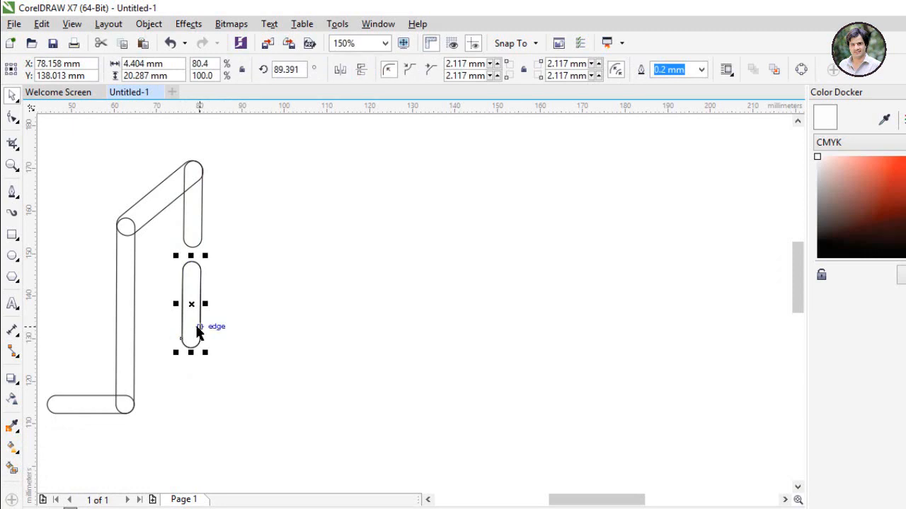
Step: Make a copy of the lower short capsule rotated to about 3.2°, crossing the original
{"action": "left_click", "coordinate": [198, 294]}
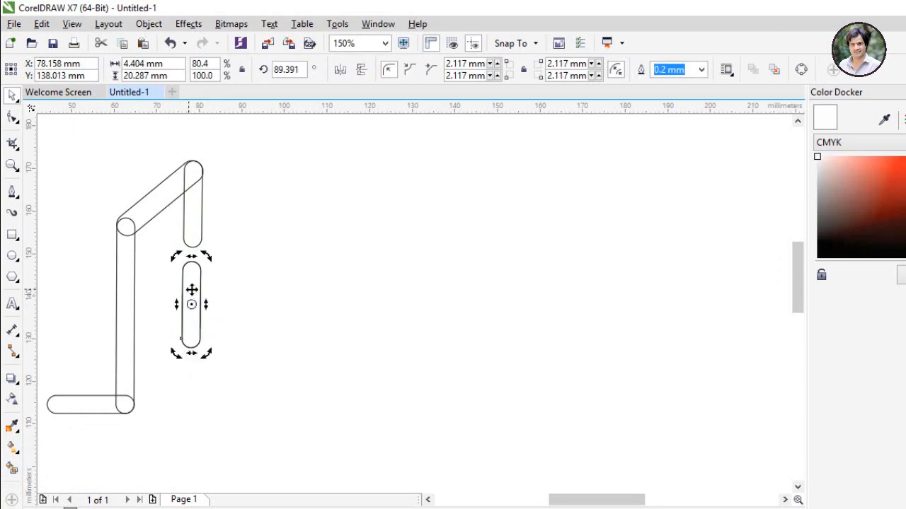
{"action": "left_click_drag", "start_coordinate": [207, 258], "coordinate": [235, 318]}
{"action": "left_click", "coordinate": [234, 318]}
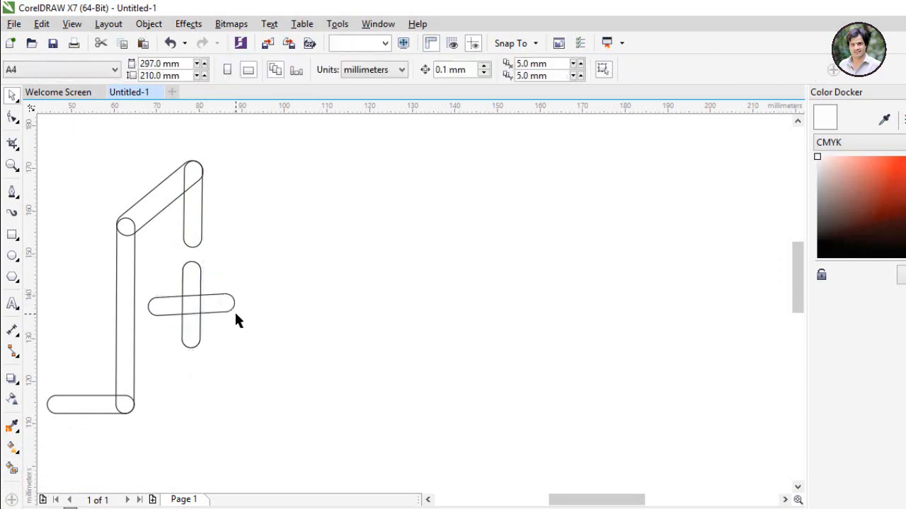
Step: Fine-tune the crossing capsule's rotation to about 359.6° so it lies nearly horizontal
{"action": "left_click", "coordinate": [235, 304]}
{"action": "left_click", "coordinate": [236, 296]}
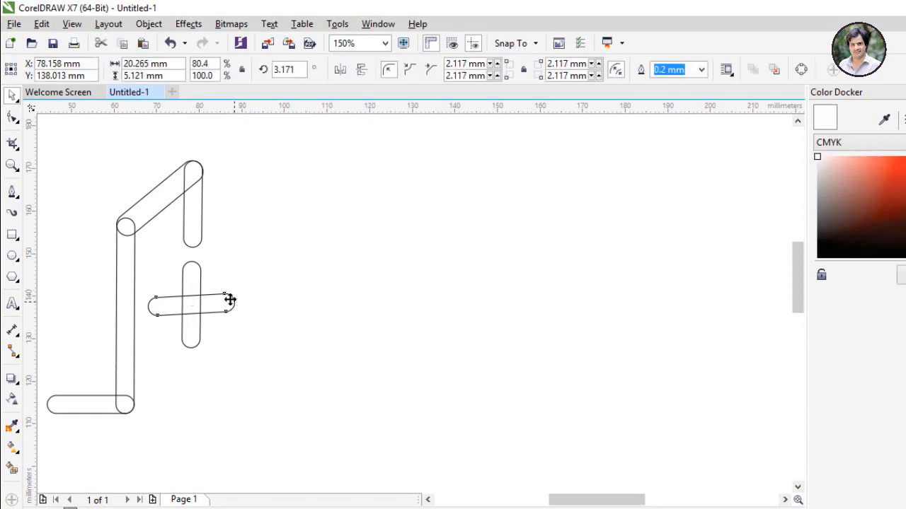
{"action": "left_click_drag", "start_coordinate": [238, 285], "coordinate": [241, 297]}
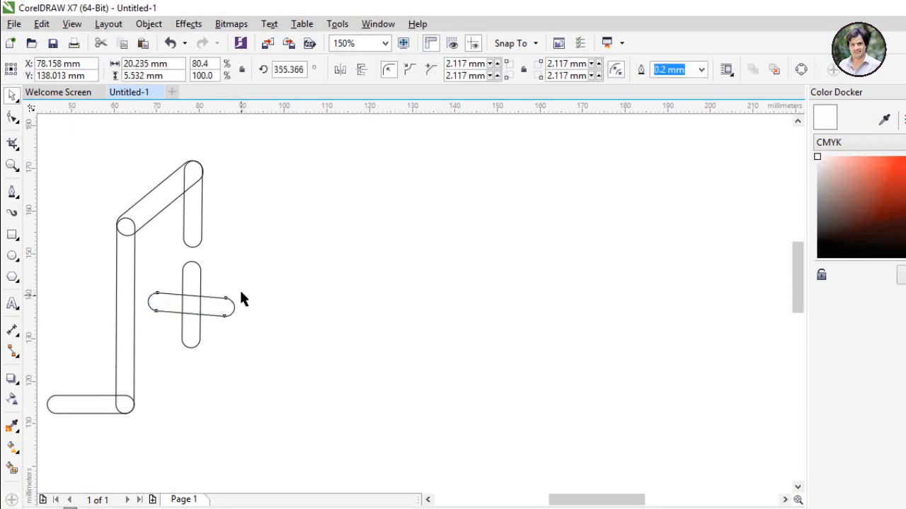
{"action": "left_click", "coordinate": [212, 316]}
{"action": "scroll", "coordinate": [198, 302], "scroll_direction": "up", "scroll_amount": 3}
{"action": "left_click", "coordinate": [256, 344]}
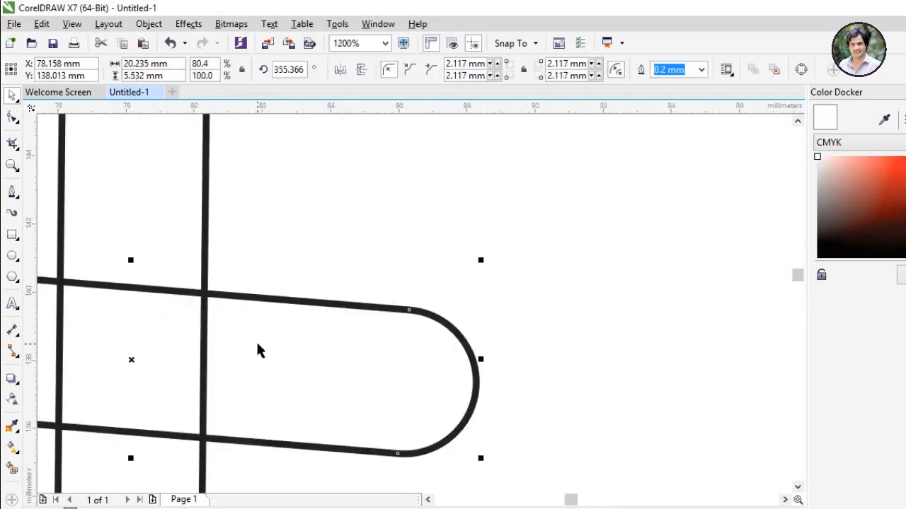
{"action": "left_click", "coordinate": [257, 344]}
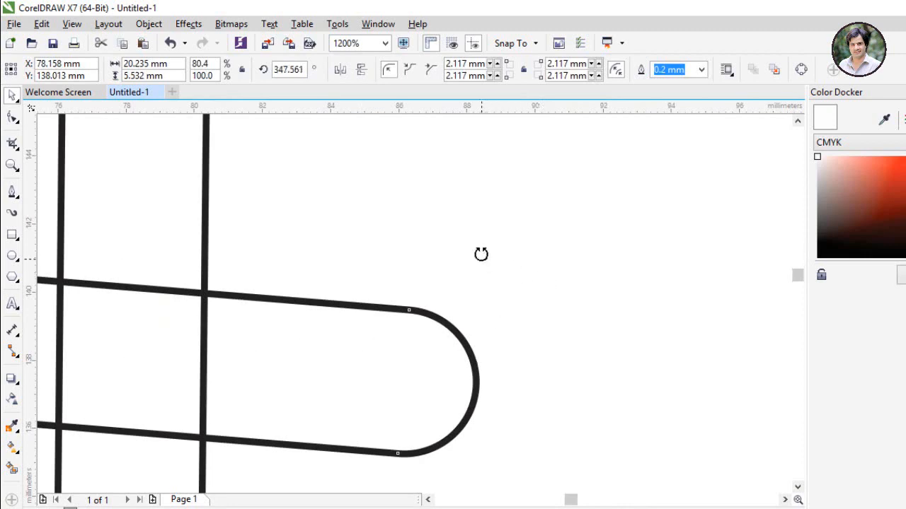
{"action": "left_click_drag", "start_coordinate": [482, 252], "coordinate": [471, 234]}
Step: Move the crossing capsule to the lower end of the short upright capsule and shorten it to form an L-shaped corner
{"action": "scroll", "coordinate": [428, 268], "scroll_direction": "down", "scroll_amount": 5}
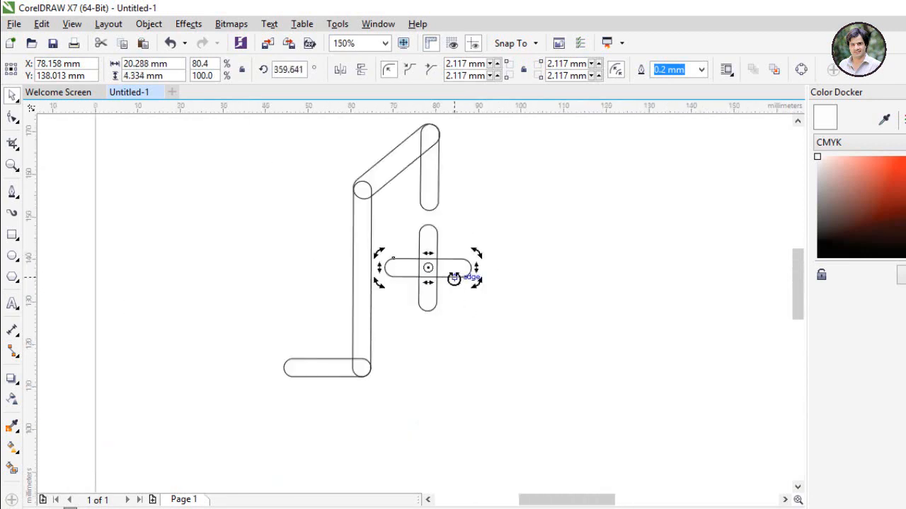
{"action": "left_click_drag", "start_coordinate": [457, 275], "coordinate": [489, 304]}
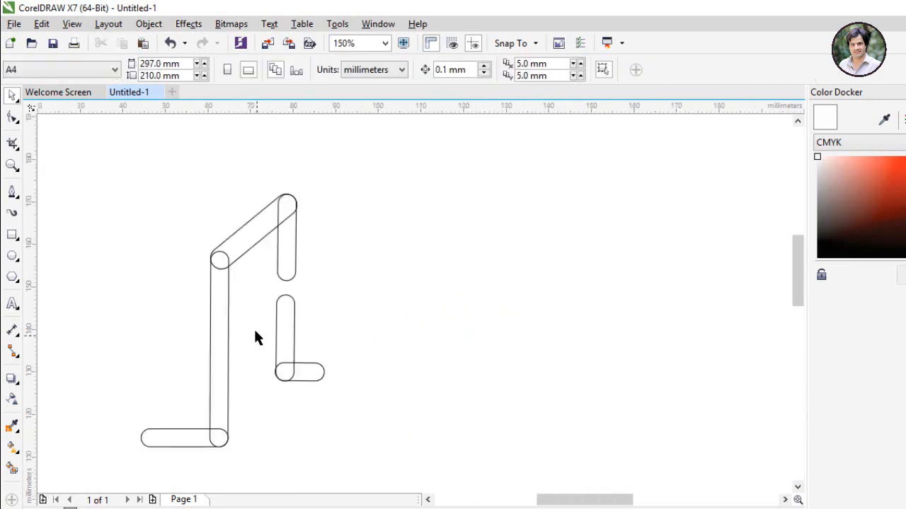
Step: Copy the tall upright capsule so its lower end sits on the right end of the short horizontal capsule in the L-shaped corner
{"action": "left_click", "coordinate": [218, 336]}
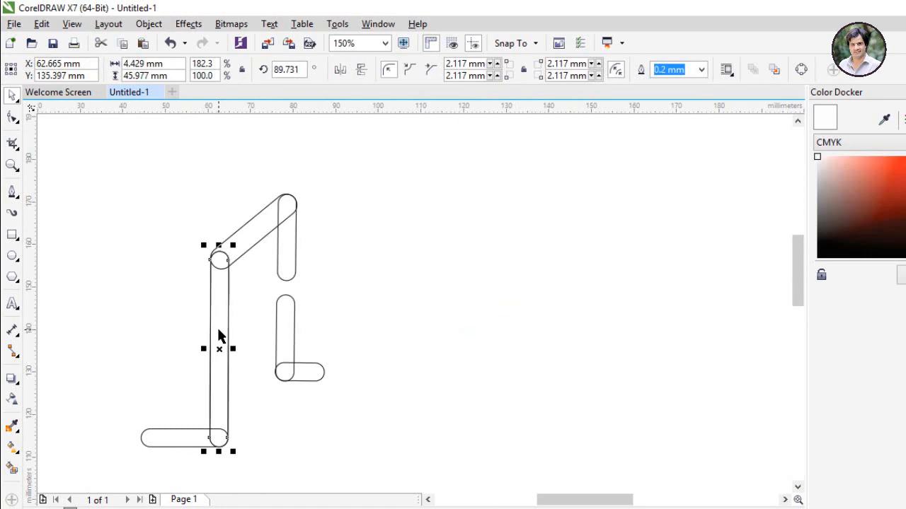
{"action": "left_click_drag", "start_coordinate": [219, 338], "coordinate": [322, 243]}
{"action": "left_click", "coordinate": [256, 389]}
{"action": "scroll", "coordinate": [339, 322], "scroll_direction": "up", "scroll_amount": 3}
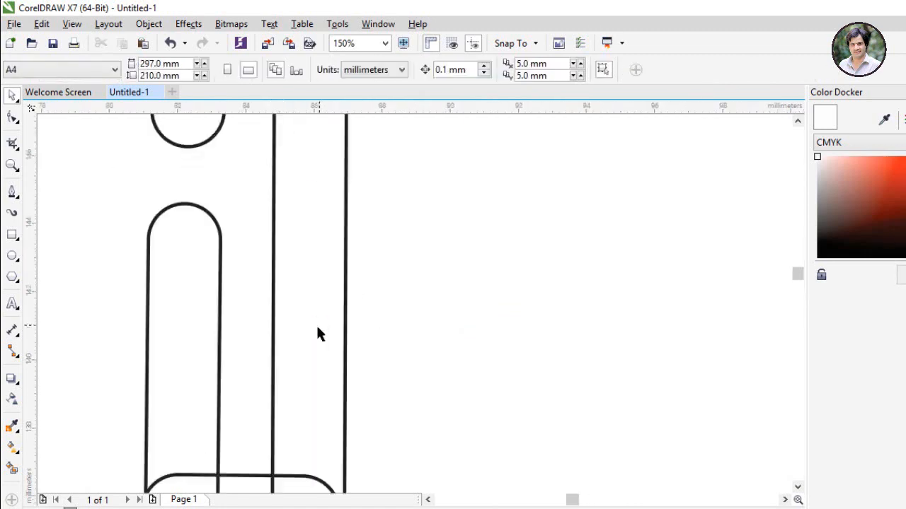
{"action": "scroll", "coordinate": [237, 350], "scroll_direction": "down", "scroll_amount": 2}
Step: Lengthen the short horizontal capsule in the L-shaped corner to the right, widening the gap between the two uprights
{"action": "left_click", "coordinate": [254, 451]}
{"action": "scroll", "coordinate": [254, 451], "scroll_direction": "up", "scroll_amount": 3}
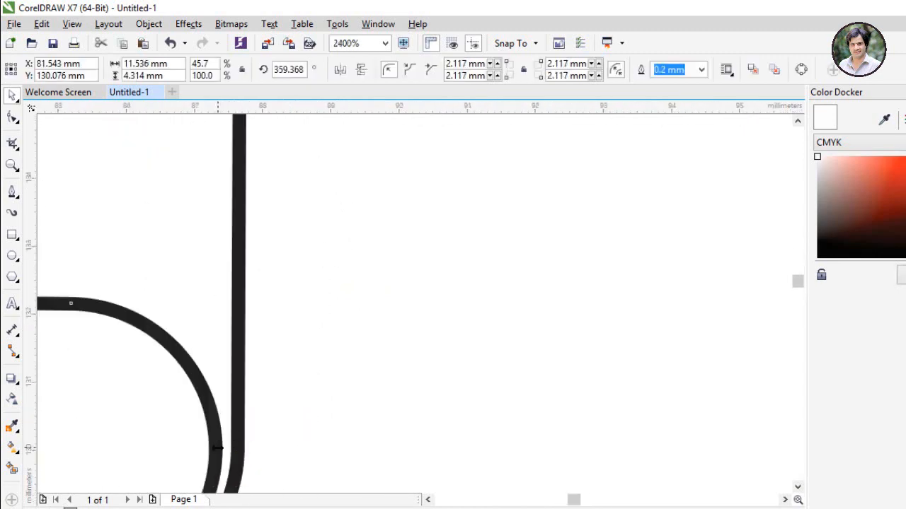
{"action": "left_click", "coordinate": [187, 439]}
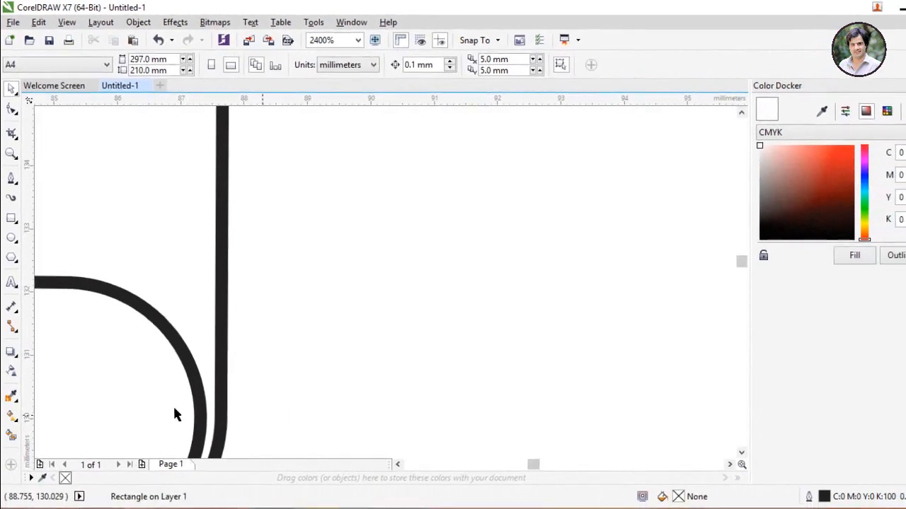
{"action": "scroll", "coordinate": [185, 437], "scroll_direction": "down", "scroll_amount": 2}
{"action": "left_click", "coordinate": [182, 439]}
{"action": "scroll", "coordinate": [182, 422], "scroll_direction": "down", "scroll_amount": 2}
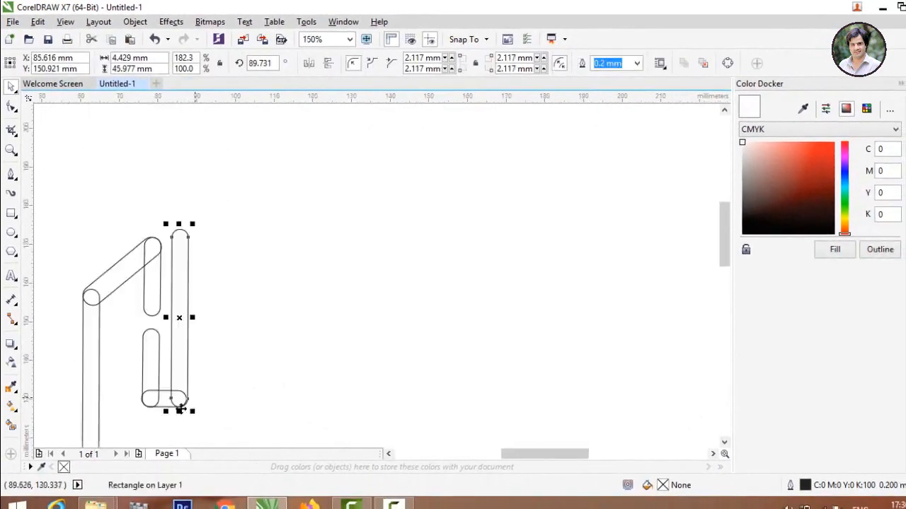
{"action": "left_click", "coordinate": [197, 427]}
{"action": "left_click", "coordinate": [177, 409]}
{"action": "scroll", "coordinate": [177, 410], "scroll_direction": "up", "scroll_amount": 2}
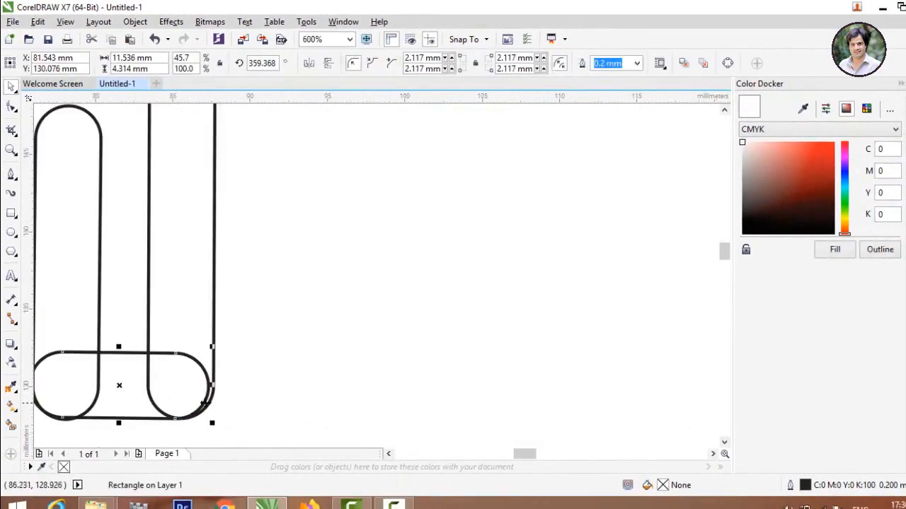
{"action": "left_click_drag", "start_coordinate": [213, 388], "coordinate": [265, 388]}
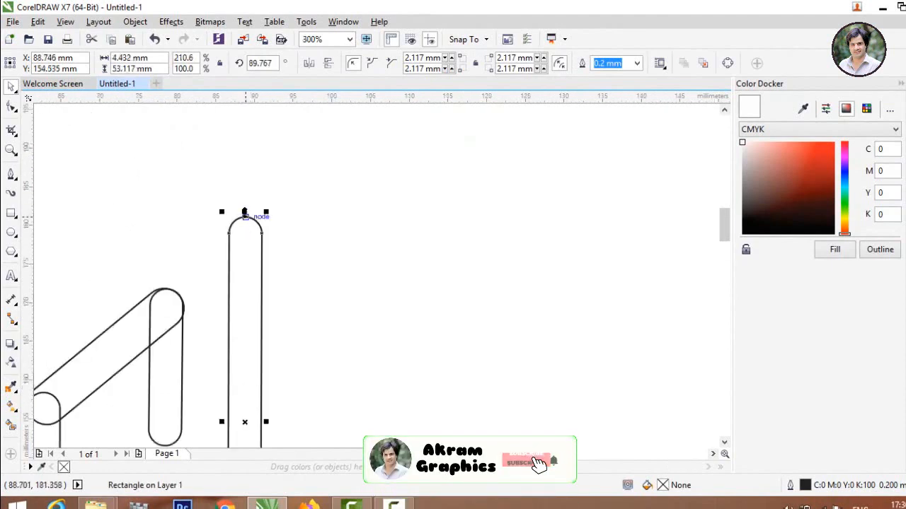
Step: Extend the copied tall capsule upward, well above the top of the slanted capsule
{"action": "left_click_drag", "start_coordinate": [245, 211], "coordinate": [246, 131]}
{"action": "left_click", "coordinate": [246, 146]}
{"action": "left_click", "coordinate": [245, 184]}
{"action": "left_click", "coordinate": [205, 314]}
{"action": "scroll", "coordinate": [204, 313], "scroll_direction": "down", "scroll_amount": 3}
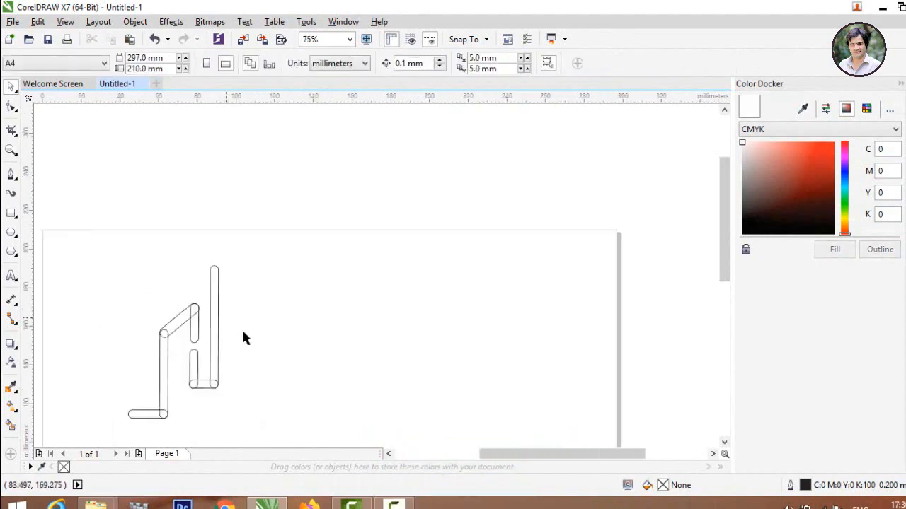
Step: Copy the horizontal capsule at the figure's lower left onto the upper end of the extended tall capsule, projecting right
{"action": "left_click", "coordinate": [141, 416]}
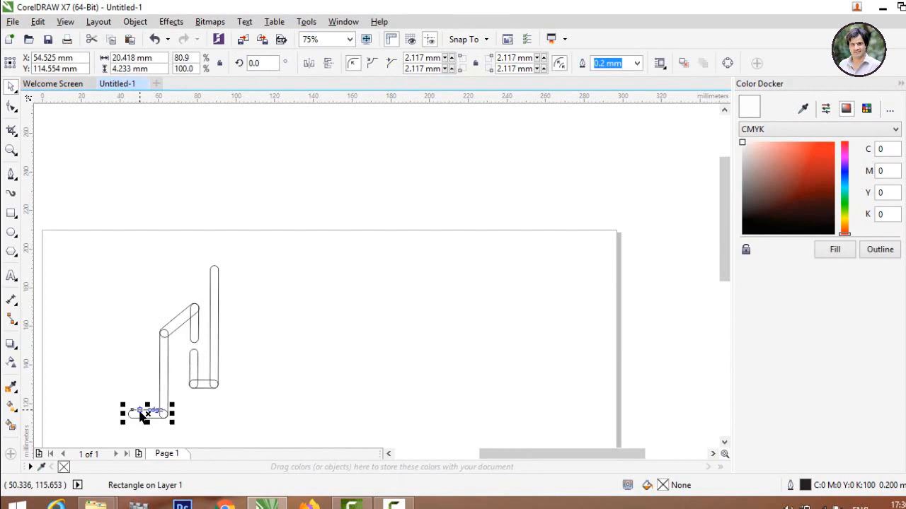
{"action": "left_click_drag", "start_coordinate": [139, 412], "coordinate": [218, 304]}
{"action": "right_click", "coordinate": [218, 303]}
{"action": "left_click_drag", "start_coordinate": [221, 282], "coordinate": [226, 268]}
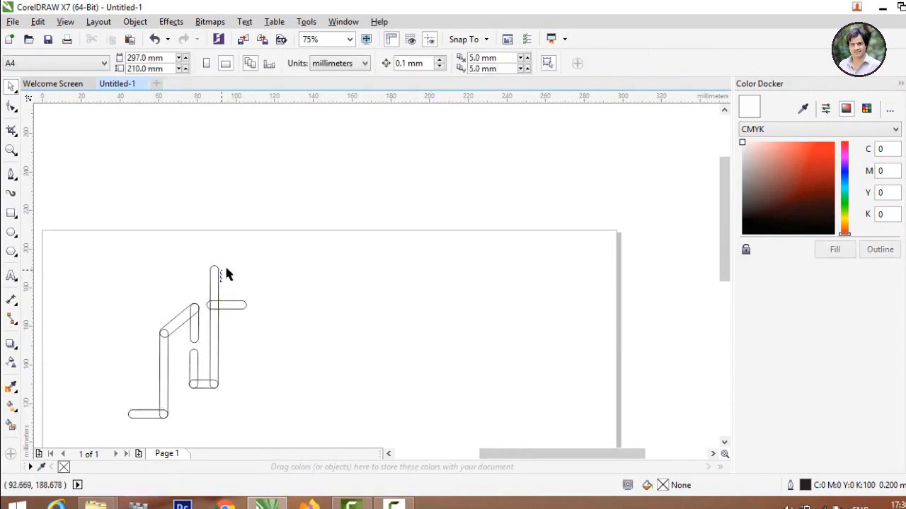
{"action": "left_click_drag", "start_coordinate": [232, 305], "coordinate": [233, 272]}
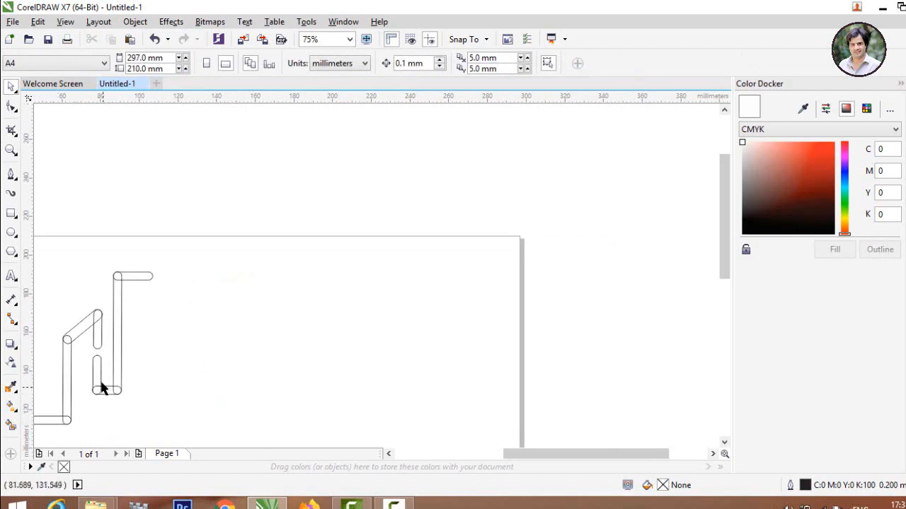
Step: Copy the short capsule hanging from the slanted bar to just below the right part of the top horizontal capsule
{"action": "left_click", "coordinate": [97, 339]}
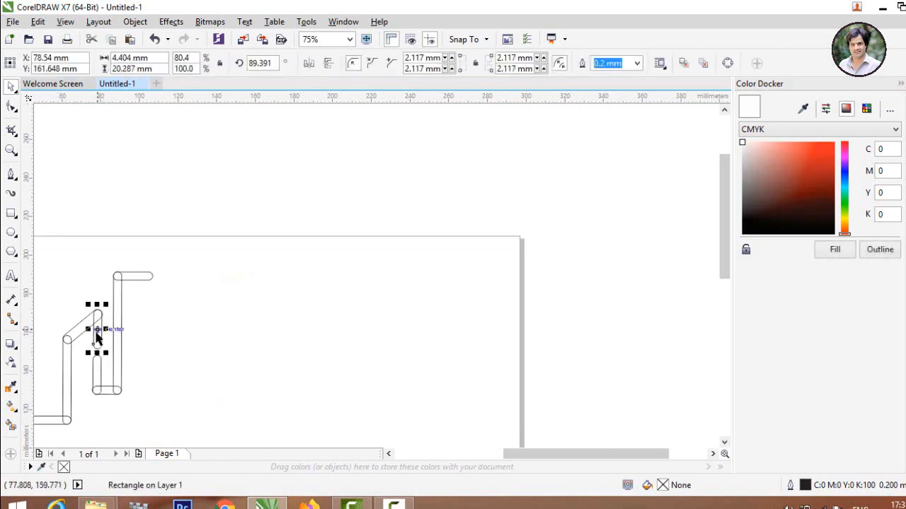
{"action": "left_click_drag", "start_coordinate": [97, 339], "coordinate": [141, 306]}
{"action": "left_click", "coordinate": [141, 306]}
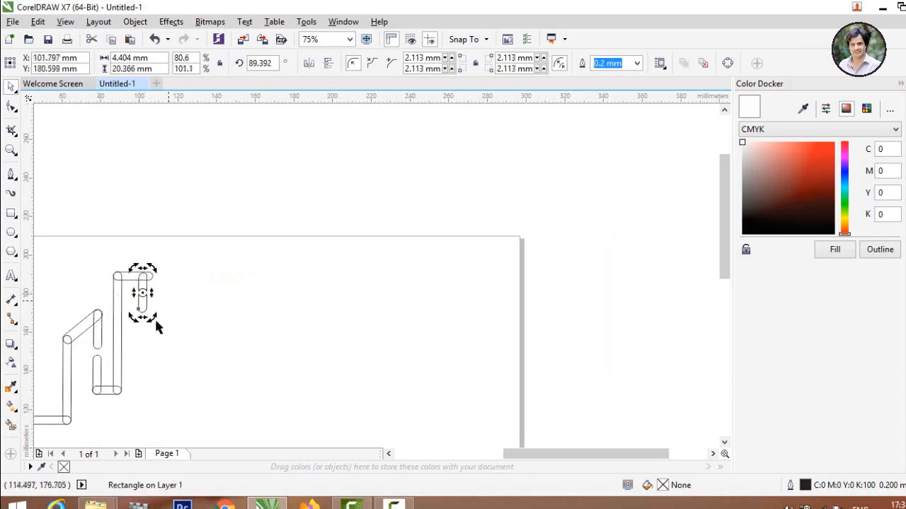
{"action": "scroll", "coordinate": [132, 345], "scroll_direction": "up", "scroll_amount": 3}
{"action": "scroll", "coordinate": [120, 408], "scroll_direction": "down", "scroll_amount": 5}
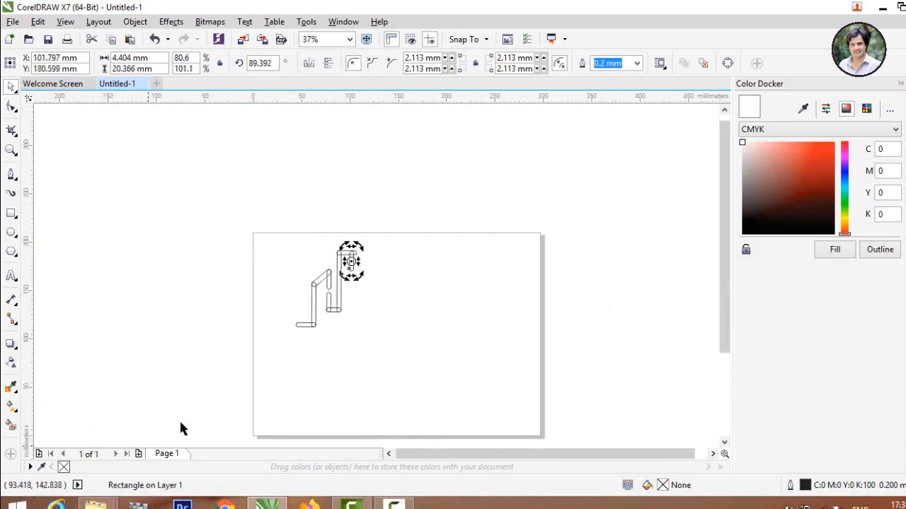
{"action": "scroll", "coordinate": [357, 163], "scroll_direction": "up", "scroll_amount": 2}
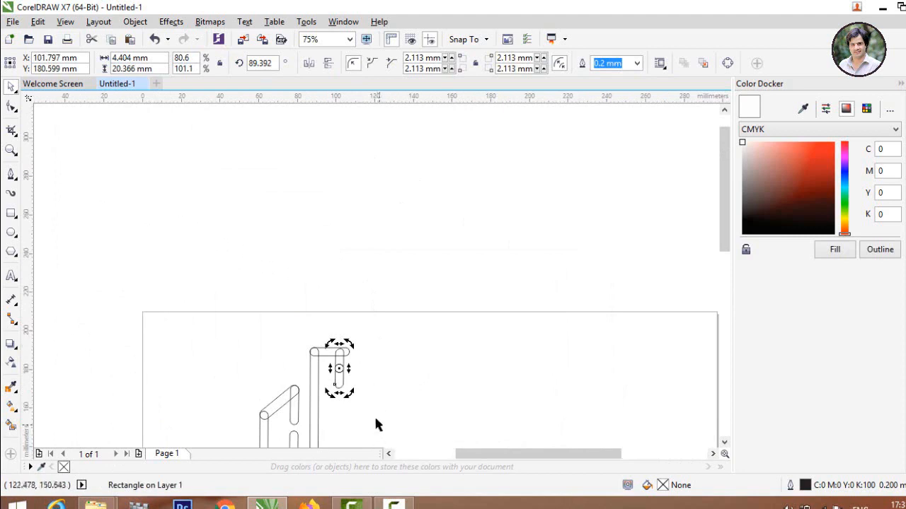
{"action": "scroll", "coordinate": [302, 378], "scroll_direction": "up", "scroll_amount": 4}
{"action": "scroll", "coordinate": [275, 333], "scroll_direction": "down", "scroll_amount": 2}
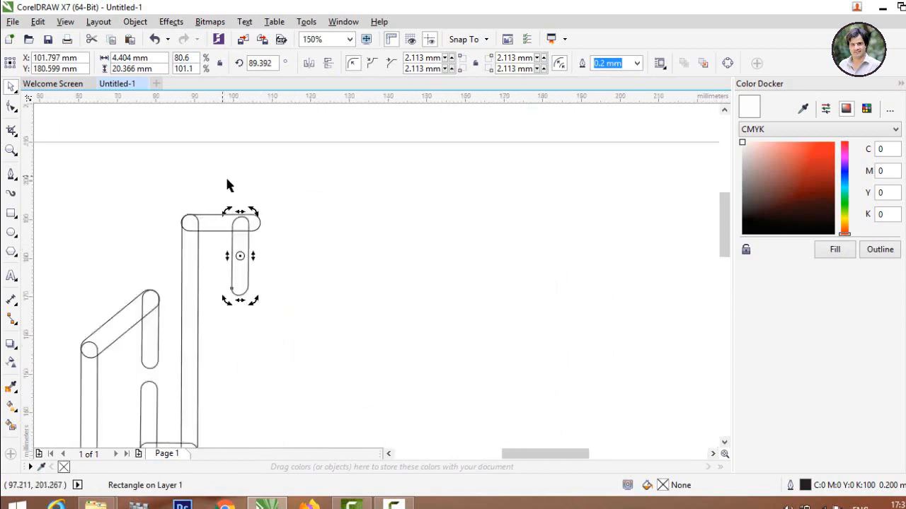
{"action": "left_click", "coordinate": [237, 188]}
{"action": "scroll", "coordinate": [238, 188], "scroll_direction": "up", "scroll_amount": 4}
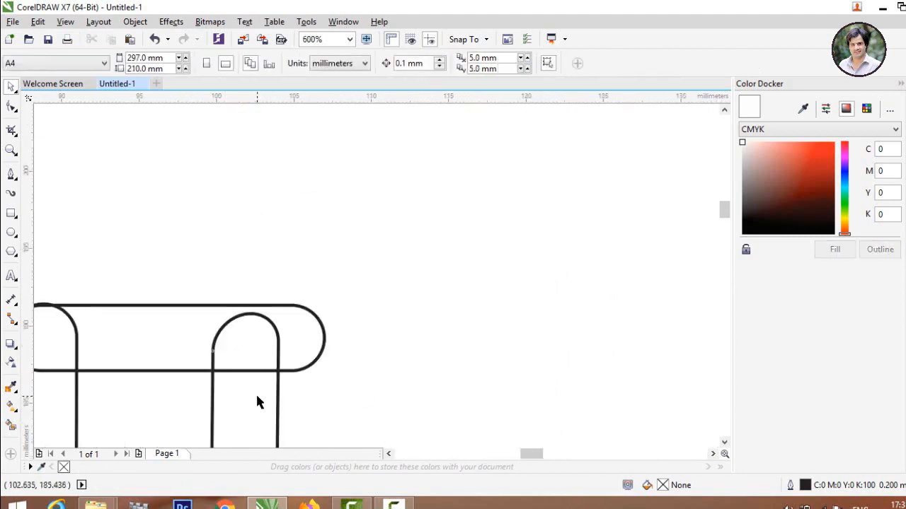
Step: Move the copied short capsule up and right so its lower end meets the right end of the horizontal capsule
{"action": "left_click_drag", "start_coordinate": [273, 396], "coordinate": [313, 233]}
{"action": "left_click", "coordinate": [309, 283]}
{"action": "scroll", "coordinate": [293, 408], "scroll_direction": "down", "scroll_amount": 1}
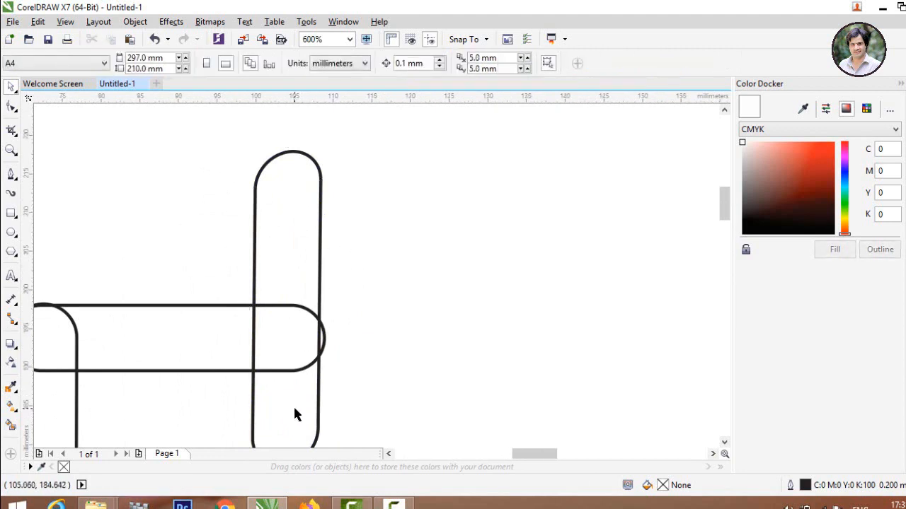
{"action": "left_click_drag", "start_coordinate": [293, 421], "coordinate": [291, 380]}
{"action": "left_click", "coordinate": [299, 217]}
{"action": "left_click", "coordinate": [304, 244]}
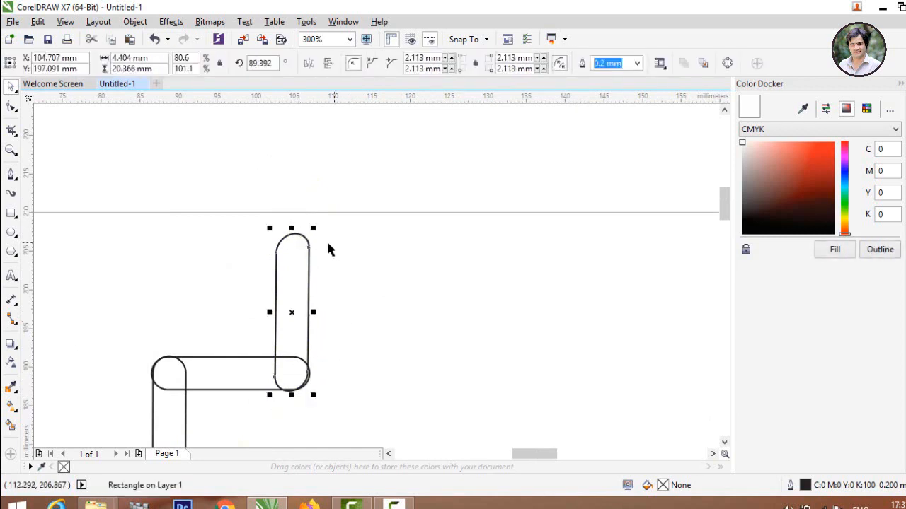
{"action": "left_click", "coordinate": [327, 247]}
{"action": "scroll", "coordinate": [325, 247], "scroll_direction": "down", "scroll_amount": 2}
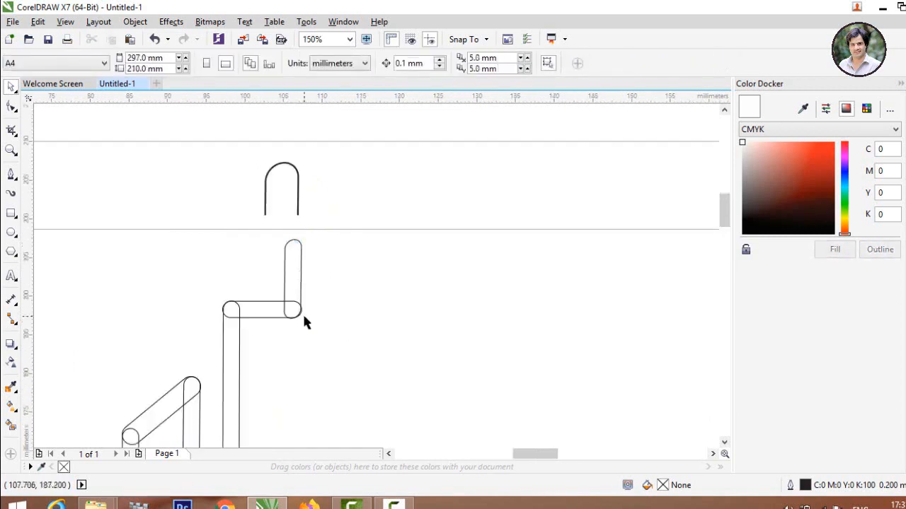
{"action": "scroll", "coordinate": [304, 322], "scroll_direction": "down", "scroll_amount": 2}
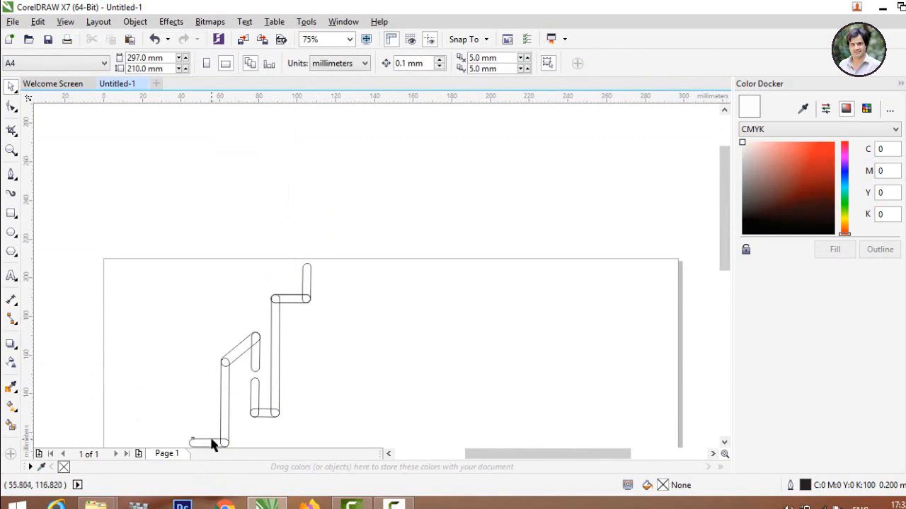
Step: Copy the lower-left horizontal capsule to the upper end of the new short upright, align it, and lengthen it to the right
{"action": "left_click", "coordinate": [211, 442]}
{"action": "left_click_drag", "start_coordinate": [210, 442], "coordinate": [292, 218]}
{"action": "scroll", "coordinate": [291, 219], "scroll_direction": "up", "scroll_amount": 5}
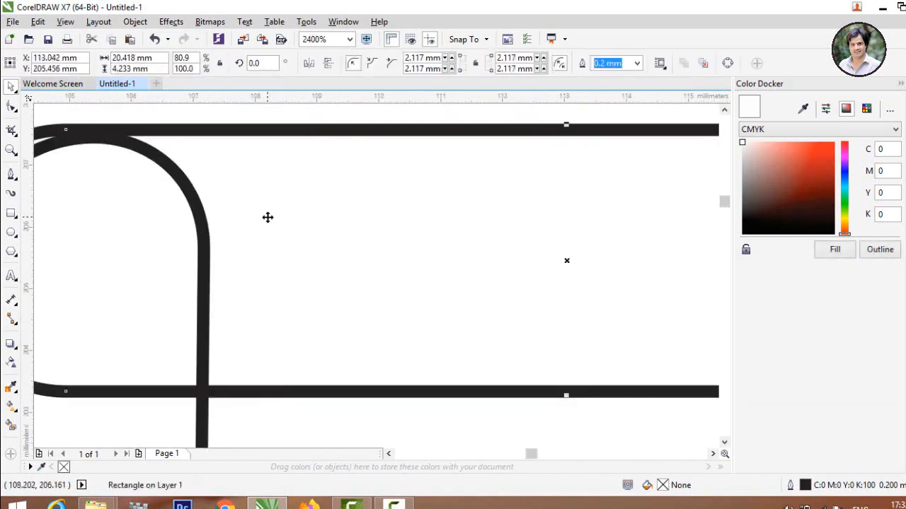
{"action": "scroll", "coordinate": [267, 216], "scroll_direction": "down", "scroll_amount": 2}
{"action": "scroll", "coordinate": [267, 217], "scroll_direction": "up", "scroll_amount": 1}
{"action": "scroll", "coordinate": [237, 206], "scroll_direction": "up", "scroll_amount": 1}
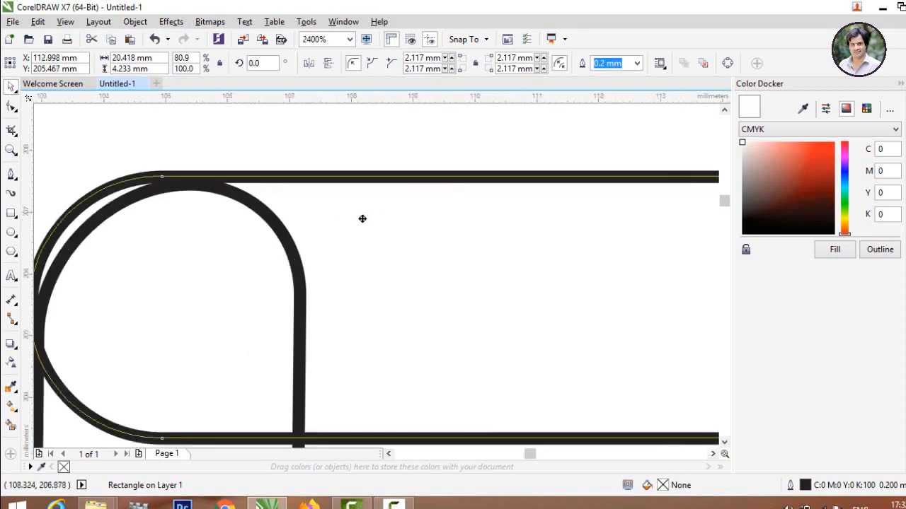
{"action": "left_click_drag", "start_coordinate": [369, 218], "coordinate": [401, 240]}
{"action": "scroll", "coordinate": [289, 208], "scroll_direction": "down", "scroll_amount": 4}
Step: Copy the short upright capsule so that it hangs from the right end of the long top horizontal capsule
{"action": "left_click", "coordinate": [278, 250]}
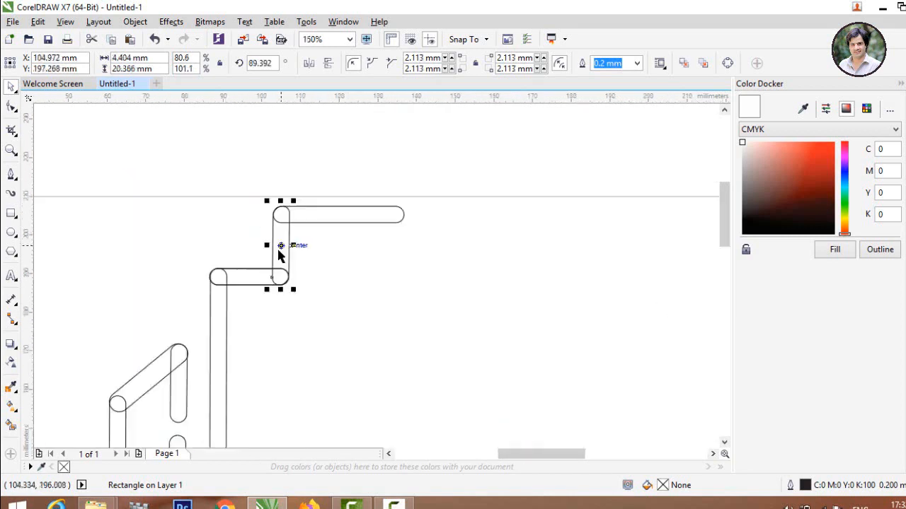
{"action": "left_click_drag", "start_coordinate": [280, 255], "coordinate": [395, 247]}
{"action": "left_click", "coordinate": [384, 192]}
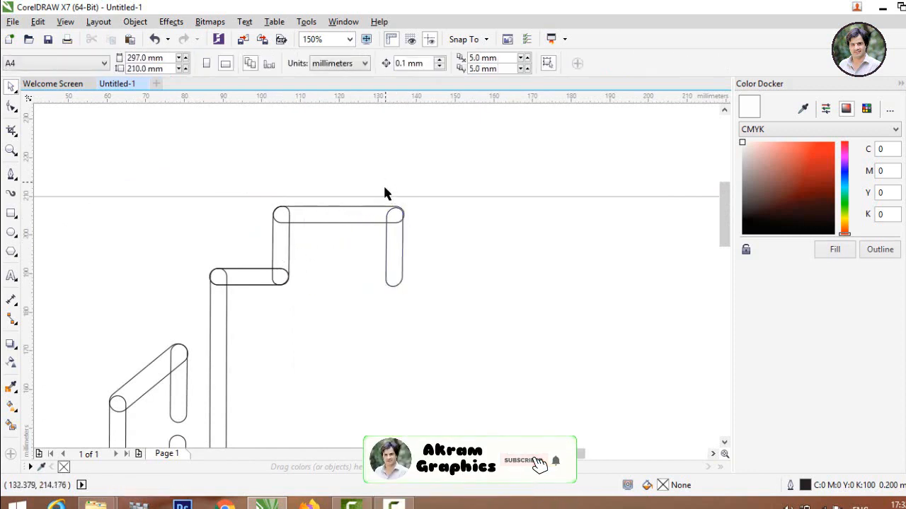
Step: Fine-tune the hanging copy's position so its upper rounded end lines up with the right end of the long top capsule
{"action": "scroll", "coordinate": [384, 209], "scroll_direction": "up", "scroll_amount": 3}
{"action": "scroll", "coordinate": [400, 312], "scroll_direction": "down", "scroll_amount": 2}
{"action": "scroll", "coordinate": [400, 312], "scroll_direction": "up", "scroll_amount": 4}
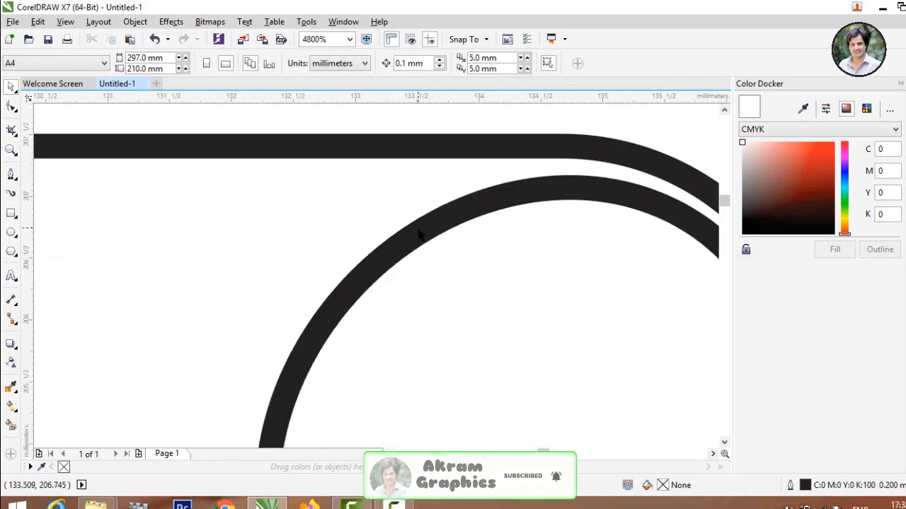
{"action": "left_click", "coordinate": [422, 189]}
{"action": "scroll", "coordinate": [422, 189], "scroll_direction": "down", "scroll_amount": 4}
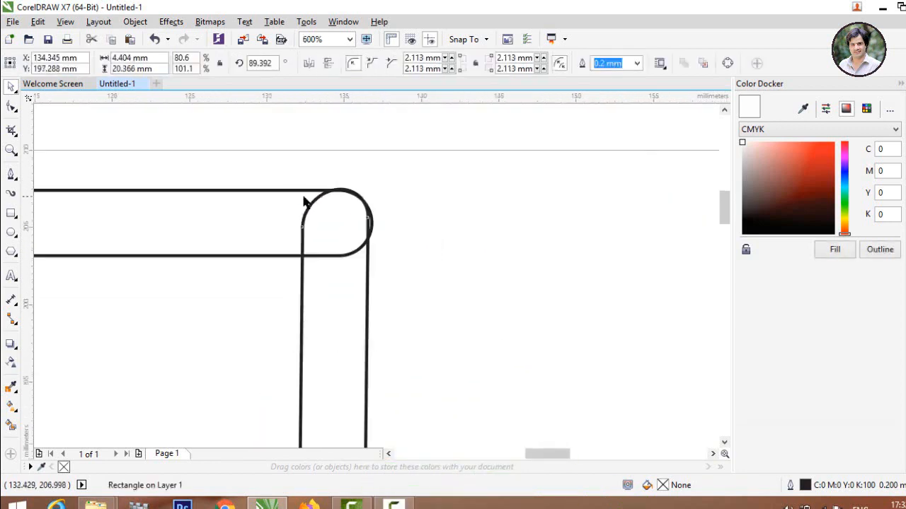
{"action": "scroll", "coordinate": [352, 209], "scroll_direction": "up", "scroll_amount": 1}
{"action": "scroll", "coordinate": [285, 191], "scroll_direction": "up", "scroll_amount": 3}
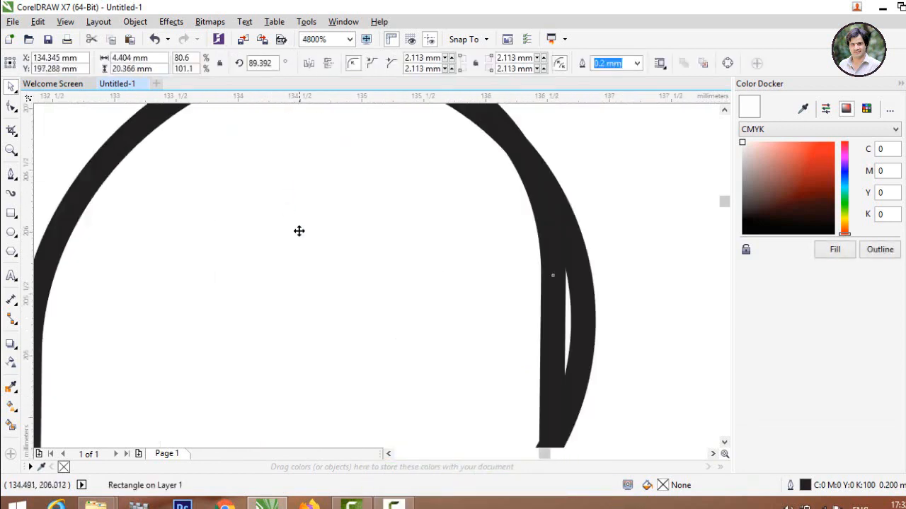
{"action": "scroll", "coordinate": [299, 231], "scroll_direction": "down", "scroll_amount": 1}
{"action": "left_click_drag", "start_coordinate": [358, 251], "coordinate": [350, 256]}
{"action": "scroll", "coordinate": [351, 247], "scroll_direction": "down", "scroll_amount": 4}
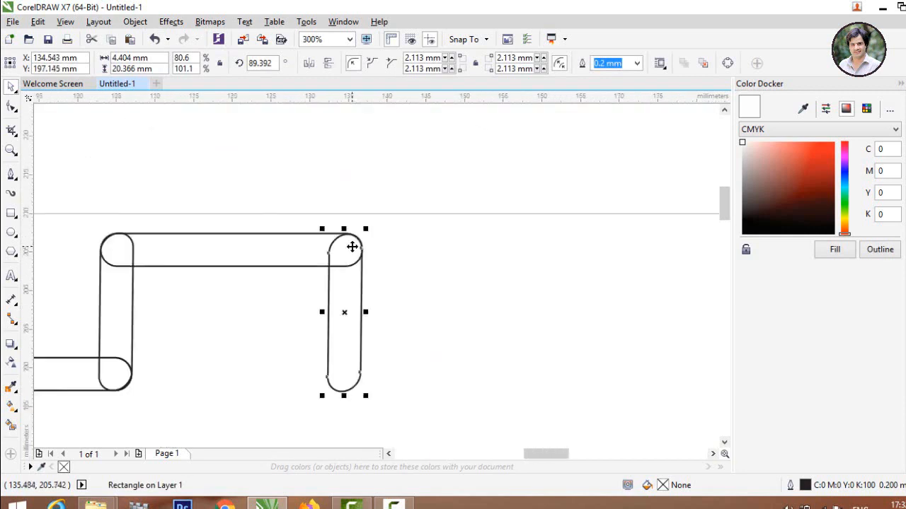
Step: Copy the left shoulder's horizontal capsule to the lower end of the right hanging capsule and align their rounded ends
{"action": "left_click", "coordinate": [263, 342]}
{"action": "left_click", "coordinate": [201, 319]}
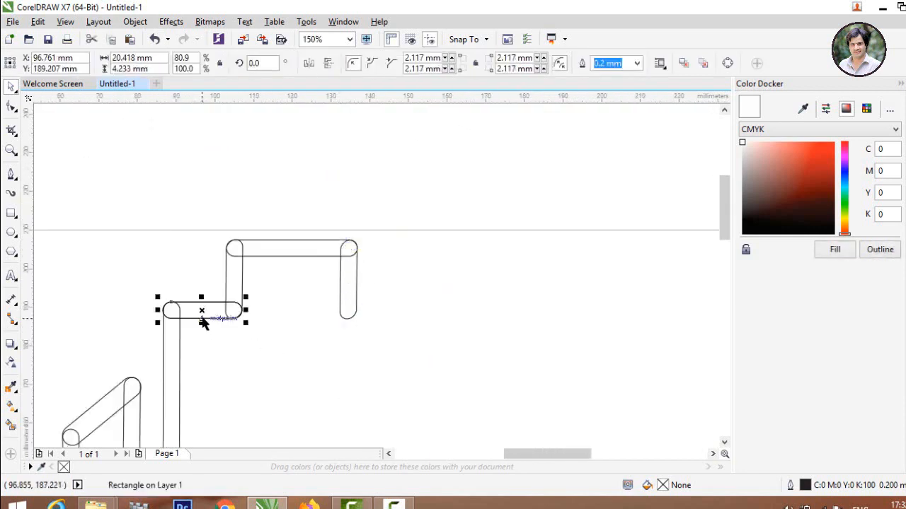
{"action": "left_click_drag", "start_coordinate": [201, 316], "coordinate": [382, 309]}
{"action": "scroll", "coordinate": [363, 325], "scroll_direction": "up", "scroll_amount": 3}
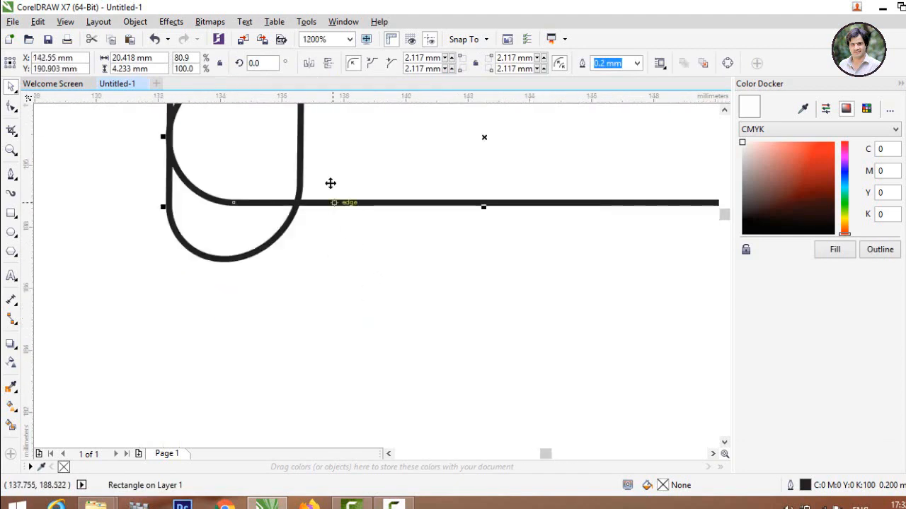
{"action": "left_click_drag", "start_coordinate": [336, 156], "coordinate": [333, 210]}
{"action": "scroll", "coordinate": [241, 340], "scroll_direction": "down", "scroll_amount": 2}
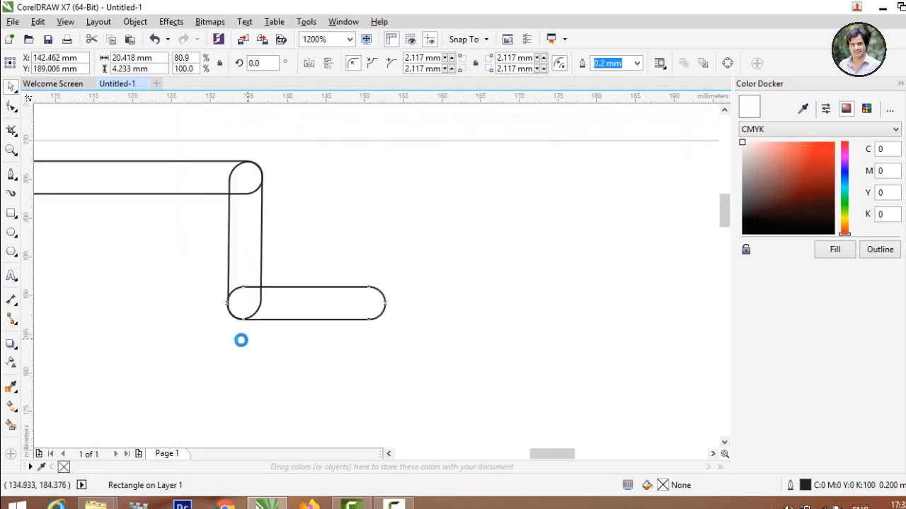
{"action": "scroll", "coordinate": [113, 181], "scroll_direction": "down", "scroll_amount": 2}
Step: Copy the right hanging capsule so that it hangs from the outer end of the new right horizontal capsule
{"action": "left_click", "coordinate": [126, 220]}
{"action": "left_click", "coordinate": [148, 199]}
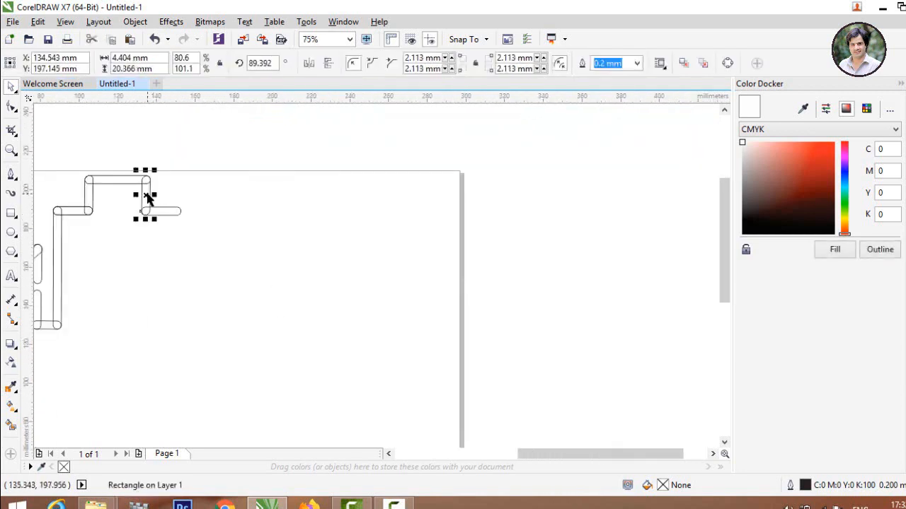
{"action": "left_click_drag", "start_coordinate": [148, 199], "coordinate": [177, 223]}
{"action": "left_click", "coordinate": [177, 223]}
{"action": "scroll", "coordinate": [168, 162], "scroll_direction": "up", "scroll_amount": 2}
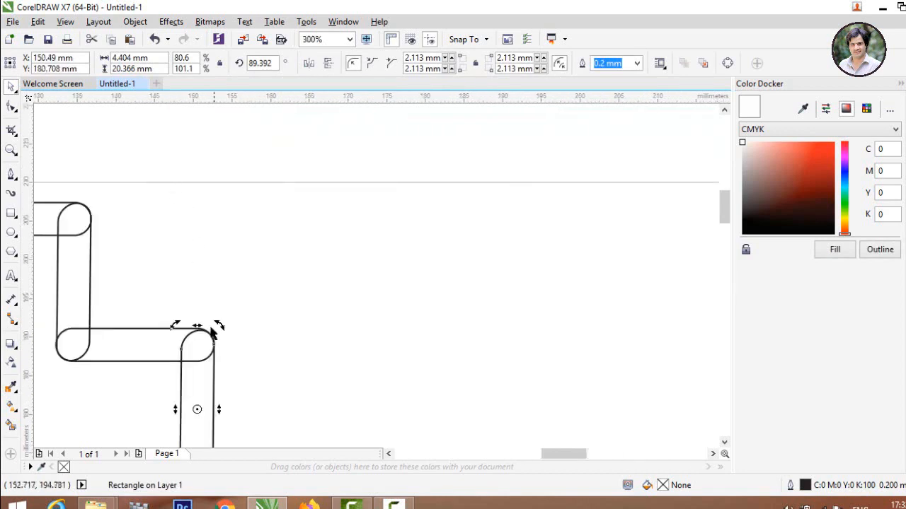
{"action": "left_click", "coordinate": [147, 272]}
{"action": "scroll", "coordinate": [147, 272], "scroll_direction": "down", "scroll_amount": 2}
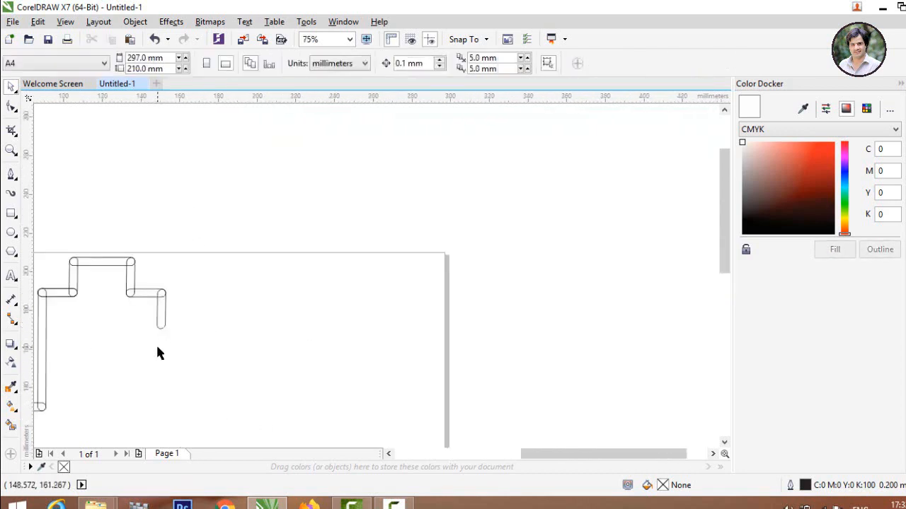
Step: Copy the tall left vertical capsule to just below the short capsule hanging on the right side of the outline
{"action": "scroll", "coordinate": [155, 329], "scroll_direction": "down", "scroll_amount": 1}
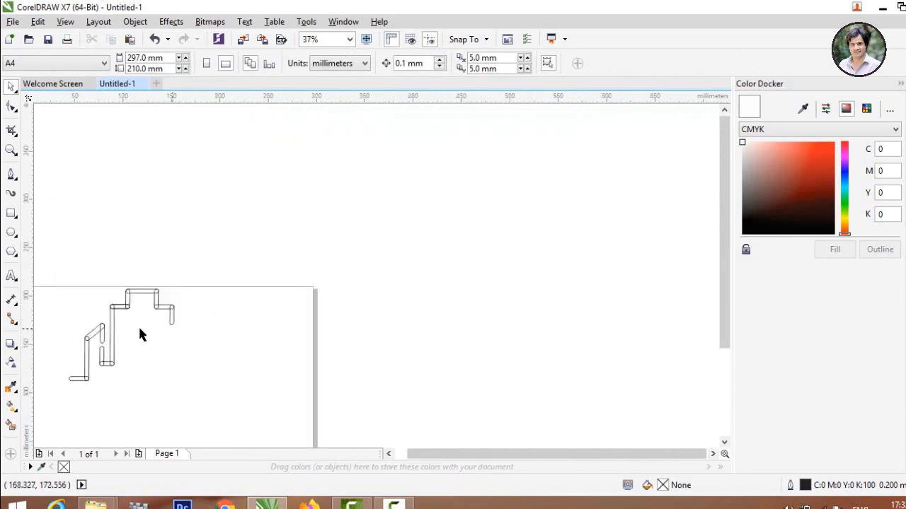
{"action": "left_click", "coordinate": [114, 334]}
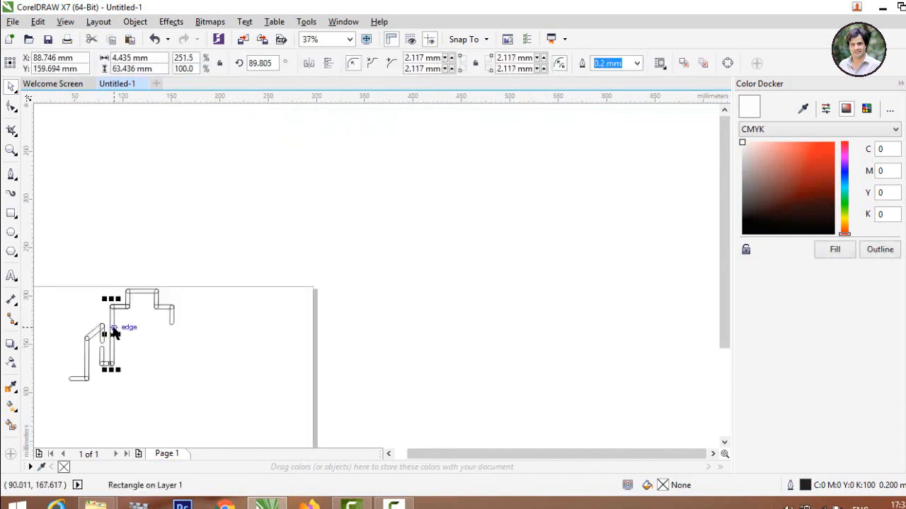
{"action": "left_click_drag", "start_coordinate": [113, 333], "coordinate": [173, 328]}
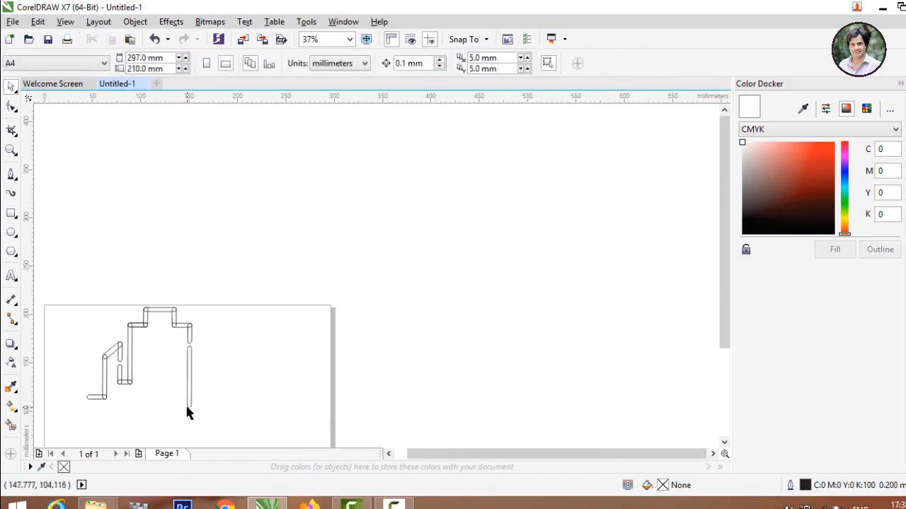
Step: Shorten the copied vertical capsule from its lower end to about 42 mm
{"action": "left_click", "coordinate": [187, 408]}
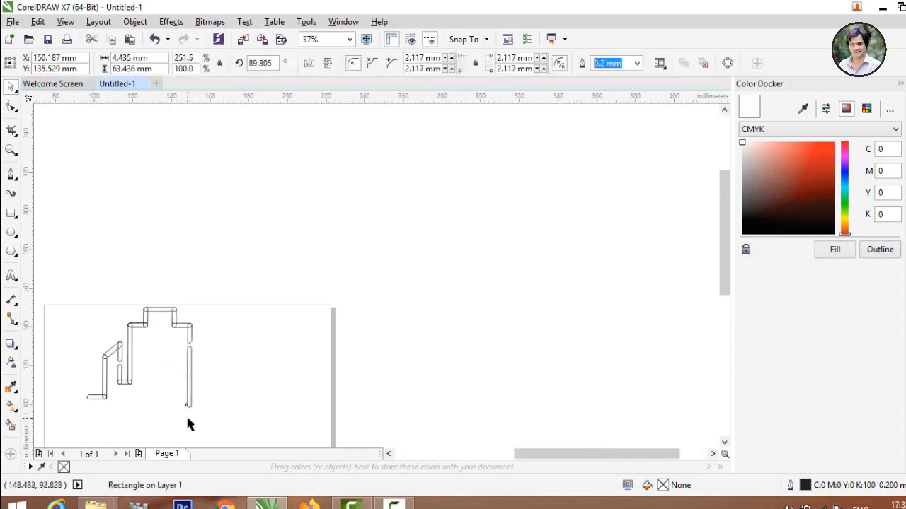
{"action": "scroll", "coordinate": [189, 418], "scroll_direction": "up", "scroll_amount": 4}
{"action": "left_click_drag", "start_coordinate": [195, 383], "coordinate": [194, 299]}
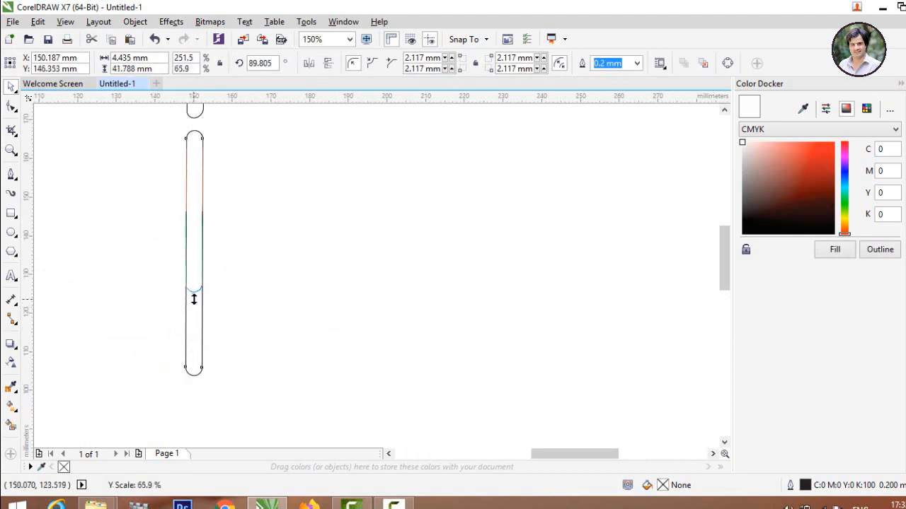
{"action": "left_click_drag", "start_coordinate": [194, 299], "coordinate": [194, 299]}
{"action": "left_click", "coordinate": [346, 295]}
Step: Copy the short bottom horizontal capsule to the lower end of the right vertical capsule and align their rounded ends
{"action": "scroll", "coordinate": [227, 295], "scroll_direction": "down", "scroll_amount": 5}
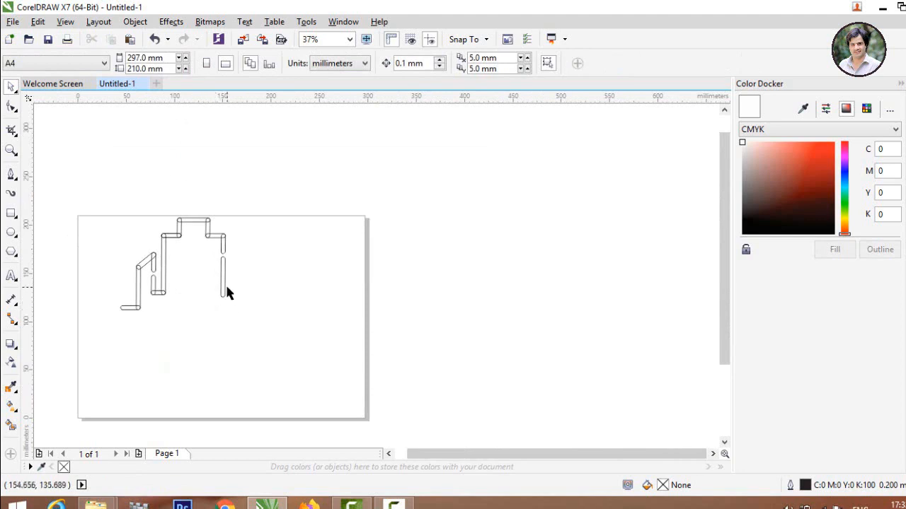
{"action": "left_click", "coordinate": [160, 298]}
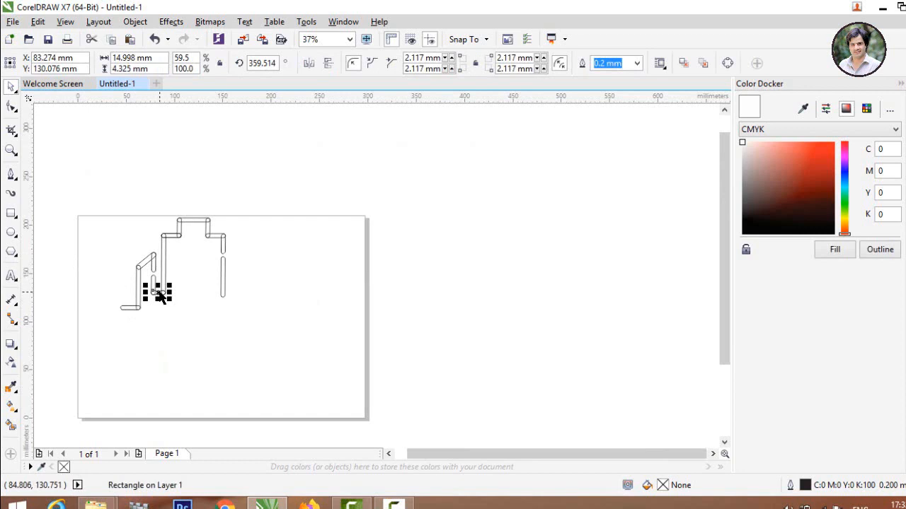
{"action": "left_click_drag", "start_coordinate": [160, 298], "coordinate": [228, 301]}
{"action": "scroll", "coordinate": [241, 308], "scroll_direction": "up", "scroll_amount": 2}
{"action": "left_click", "coordinate": [186, 188]}
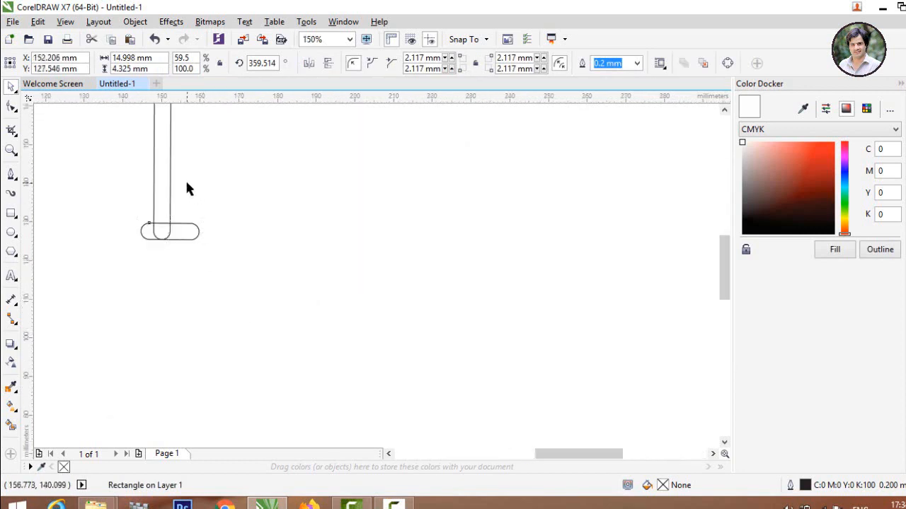
{"action": "left_click_drag", "start_coordinate": [174, 235], "coordinate": [202, 233]}
{"action": "scroll", "coordinate": [163, 231], "scroll_direction": "up", "scroll_amount": 3}
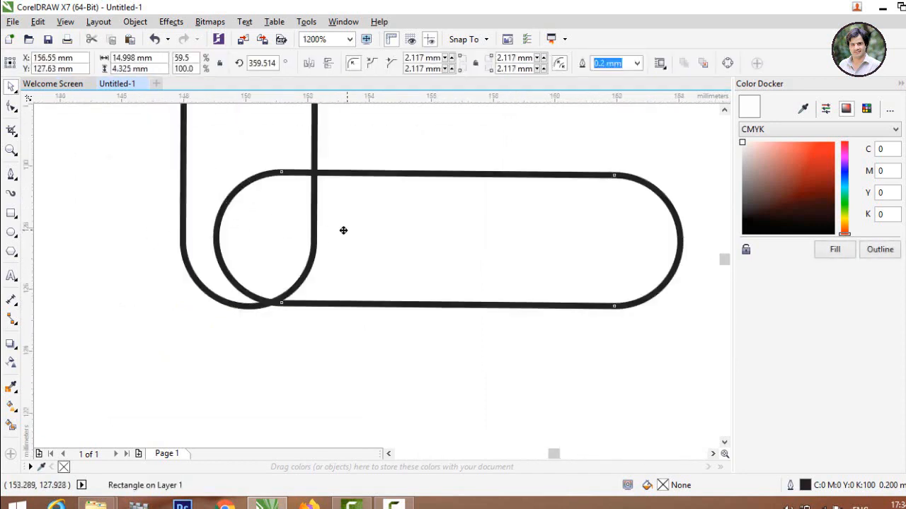
{"action": "left_click_drag", "start_coordinate": [344, 228], "coordinate": [307, 232]}
{"action": "left_click", "coordinate": [210, 354]}
{"action": "scroll", "coordinate": [176, 348], "scroll_direction": "down", "scroll_amount": 3}
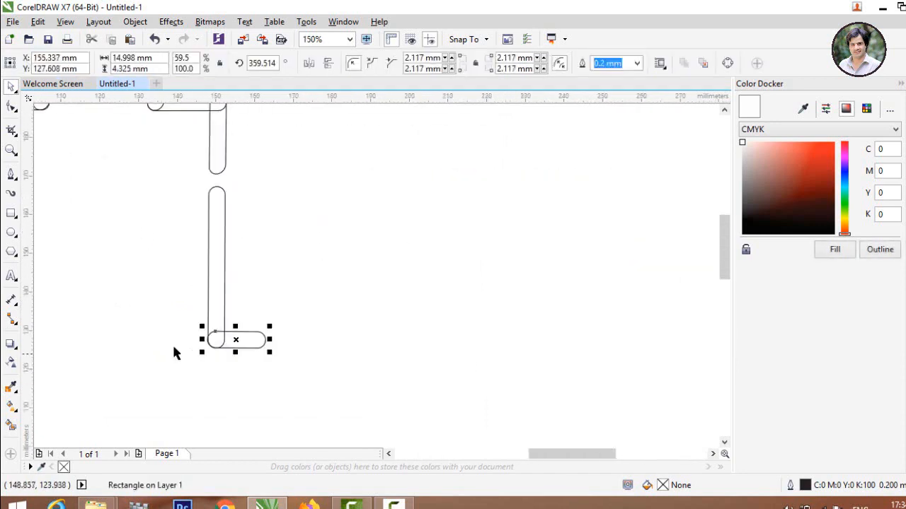
Step: Copy the right vertical capsule so that it rises from the outer end of the new bottom horizontal capsule
{"action": "scroll", "coordinate": [170, 354], "scroll_direction": "down", "scroll_amount": 1}
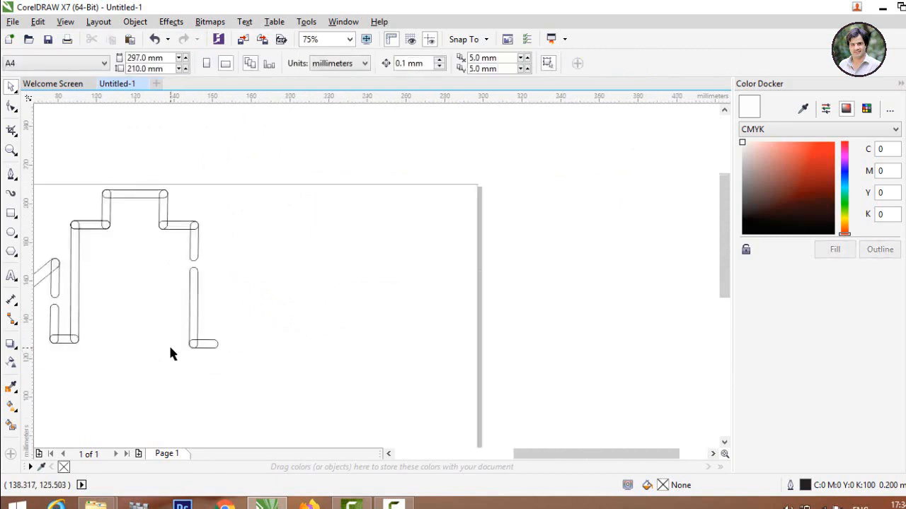
{"action": "left_click_drag", "start_coordinate": [198, 292], "coordinate": [219, 291]}
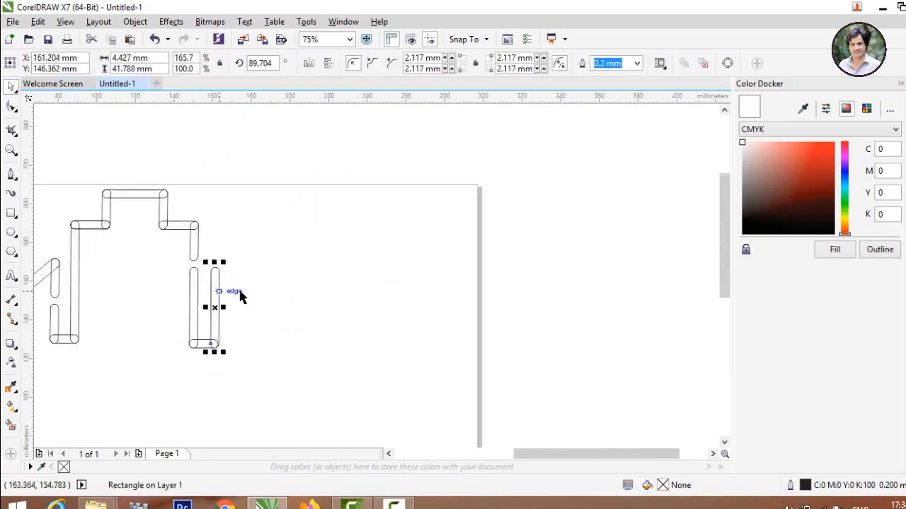
{"action": "left_click", "coordinate": [225, 299]}
{"action": "left_click", "coordinate": [216, 297]}
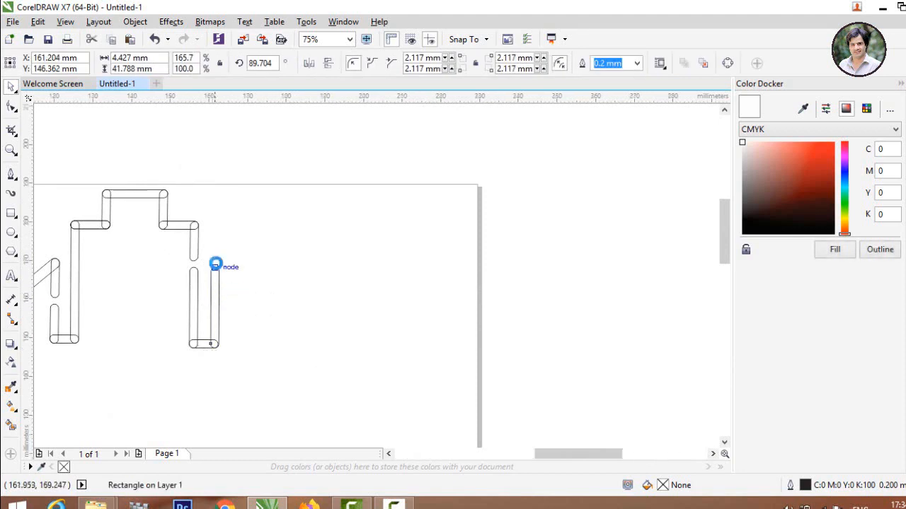
Step: Lengthen the new vertical capsule upward to about 53 mm, past the gap in the neighbouring column
{"action": "scroll", "coordinate": [216, 260], "scroll_direction": "up", "scroll_amount": 2}
{"action": "left_click_drag", "start_coordinate": [210, 274], "coordinate": [215, 196]}
{"action": "left_click", "coordinate": [288, 211]}
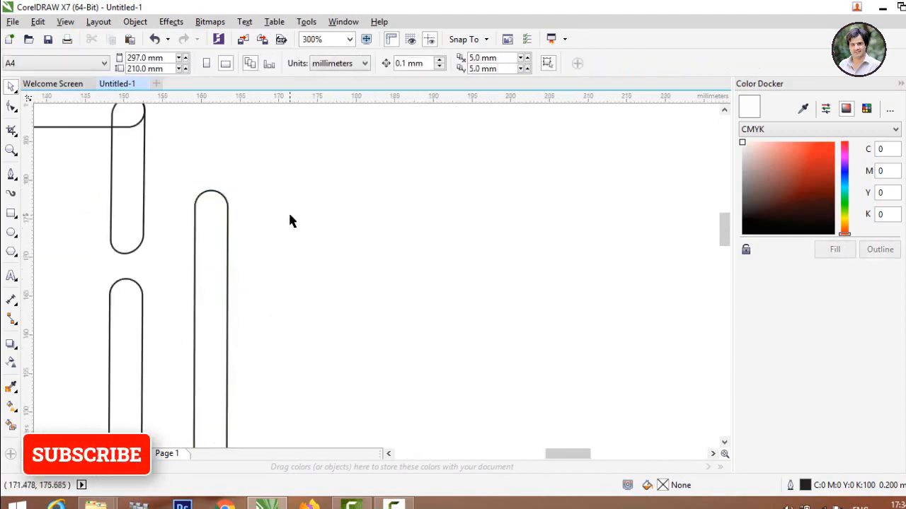
{"action": "scroll", "coordinate": [289, 212], "scroll_direction": "down", "scroll_amount": 1}
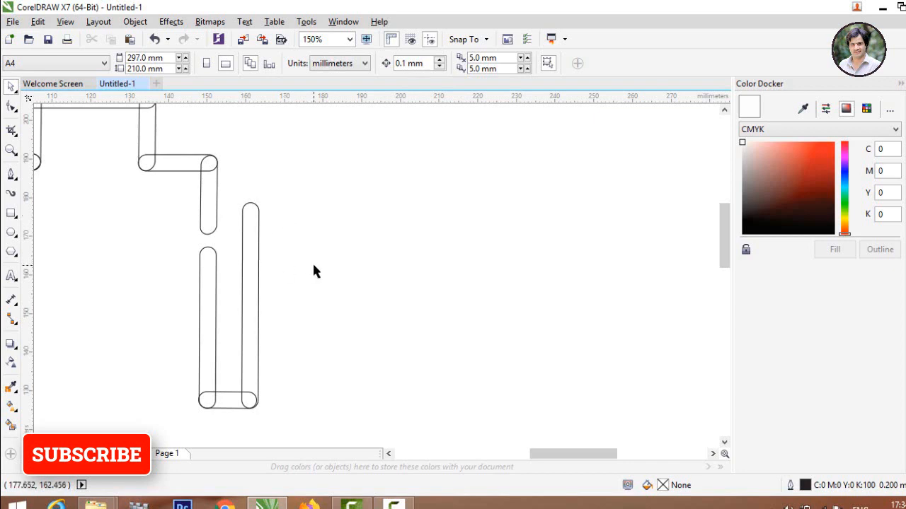
Step: Copy the bottom horizontal capsule to the top of the lengthened capsule and extend it outward
{"action": "left_click", "coordinate": [239, 409]}
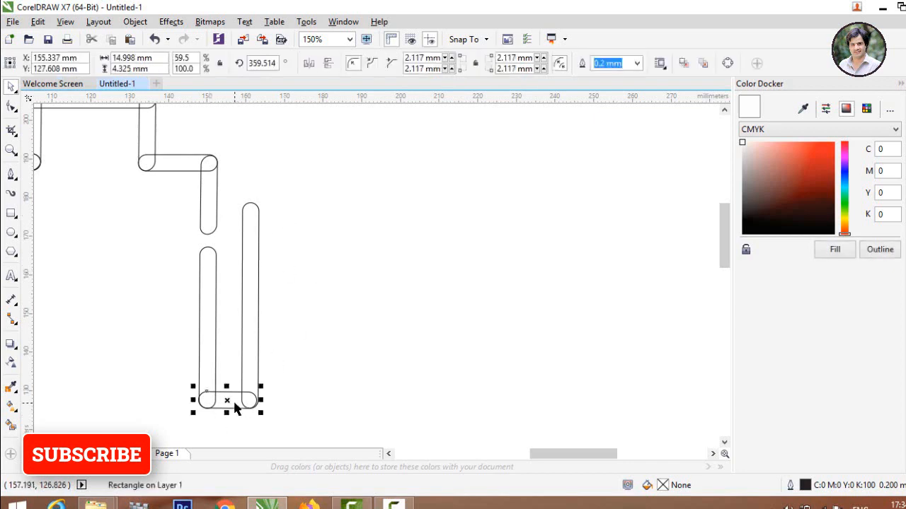
{"action": "left_click_drag", "start_coordinate": [235, 408], "coordinate": [278, 214]}
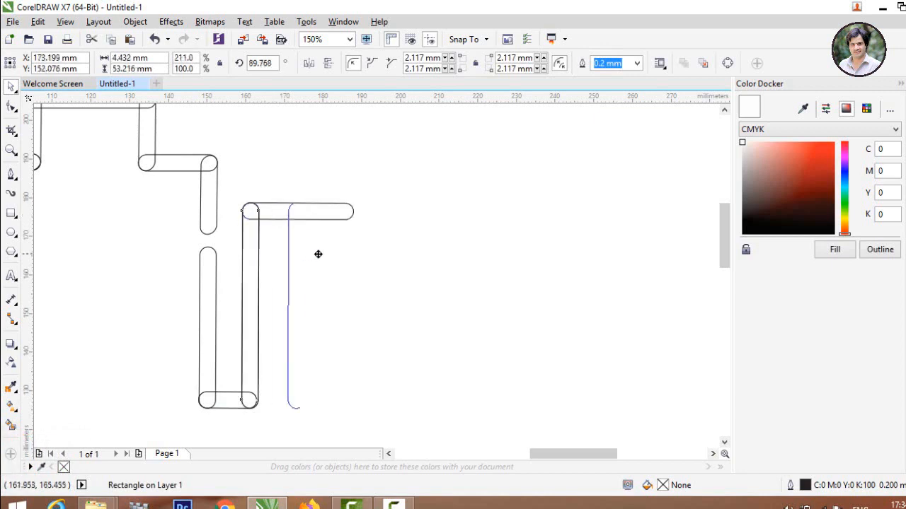
Step: Copy the lengthened vertical capsule so that it hangs from the outer end of the new upper horizontal capsule
{"action": "left_click_drag", "start_coordinate": [317, 255], "coordinate": [344, 249]}
{"action": "scroll", "coordinate": [343, 166], "scroll_direction": "up", "scroll_amount": 1}
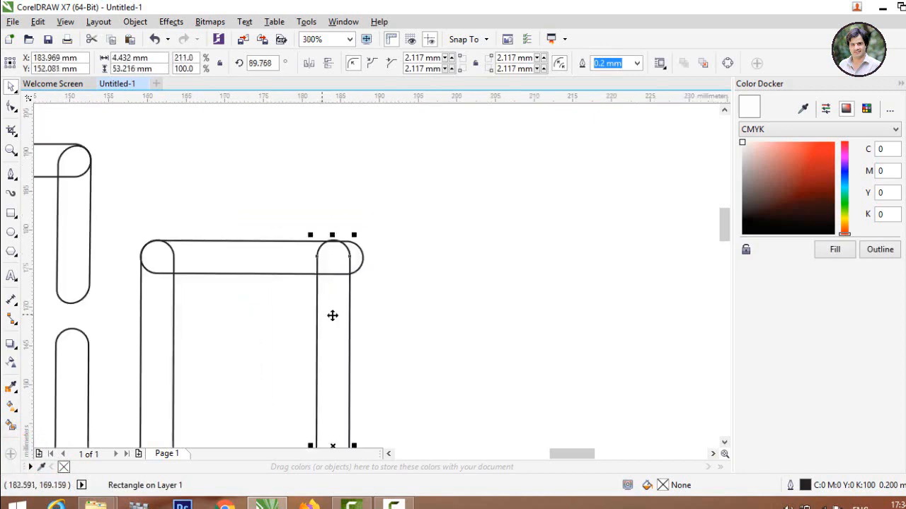
{"action": "mouse_move", "coordinate": [332, 315]}
{"action": "left_mouse_down"}
{"action": "mouse_move", "coordinate": [356, 315]}
{"action": "mouse_move", "coordinate": [348, 316]}
{"action": "left_mouse_up"}
{"action": "scroll", "coordinate": [397, 215], "scroll_direction": "up", "scroll_amount": 2}
{"action": "scroll", "coordinate": [235, 367], "scroll_direction": "down", "scroll_amount": 2}
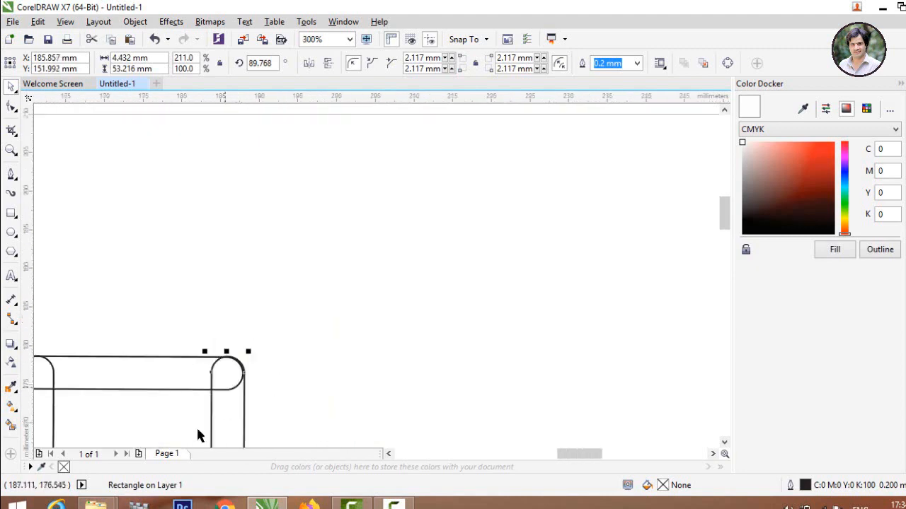
Step: Fine-tune the hanging copy's alignment with the upper horizontal capsule and shorten it from below to about 41 mm
{"action": "scroll", "coordinate": [217, 406], "scroll_direction": "up", "scroll_amount": 1}
{"action": "scroll", "coordinate": [217, 406], "scroll_direction": "up", "scroll_amount": 2}
{"action": "scroll", "coordinate": [304, 292], "scroll_direction": "down", "scroll_amount": 5}
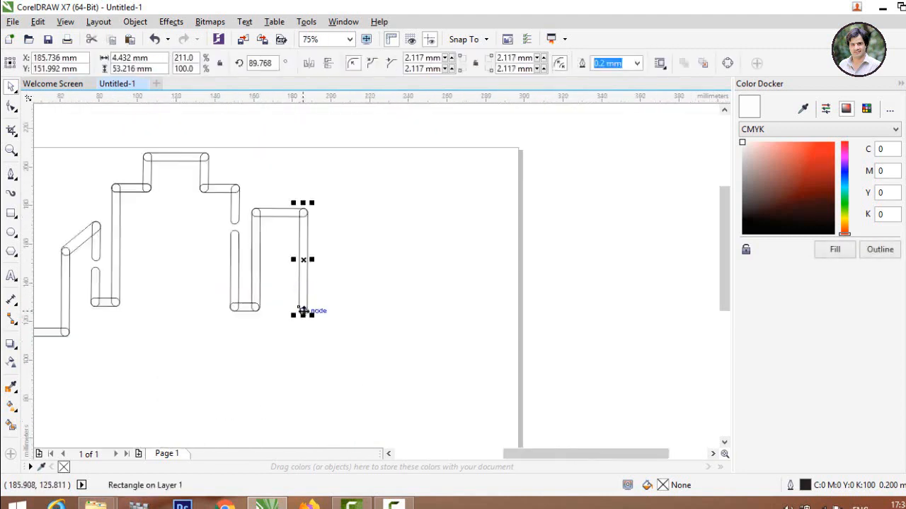
{"action": "left_click_drag", "start_coordinate": [303, 317], "coordinate": [302, 290]}
{"action": "left_click", "coordinate": [336, 276]}
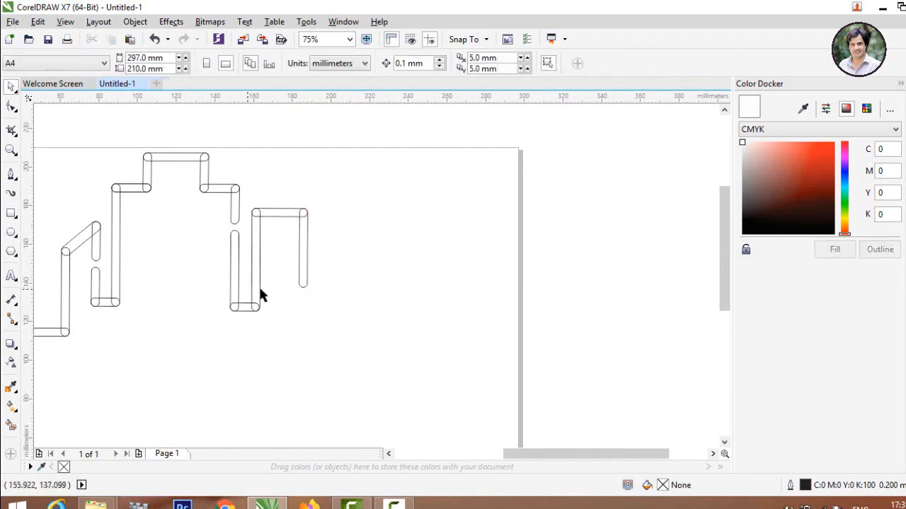
Step: Copy the short bottom horizontal capsule to the lower end of the new hanging capsule, aligning the rounded ends and making it about 23 mm long
{"action": "left_click", "coordinate": [244, 308]}
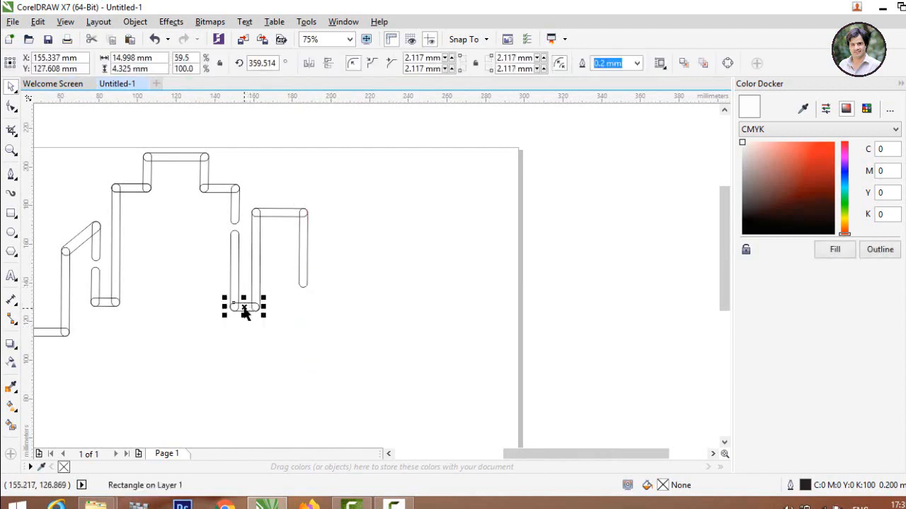
{"action": "right_click", "coordinate": [291, 309]}
{"action": "left_click_drag", "start_coordinate": [244, 308], "coordinate": [323, 276]}
{"action": "left_click_drag", "start_coordinate": [298, 308], "coordinate": [326, 284]}
{"action": "scroll", "coordinate": [297, 288], "scroll_direction": "up", "scroll_amount": 3}
{"action": "left_click_drag", "start_coordinate": [440, 264], "coordinate": [398, 260]}
{"action": "left_click", "coordinate": [177, 272]}
{"action": "scroll", "coordinate": [149, 276], "scroll_direction": "down", "scroll_amount": 3}
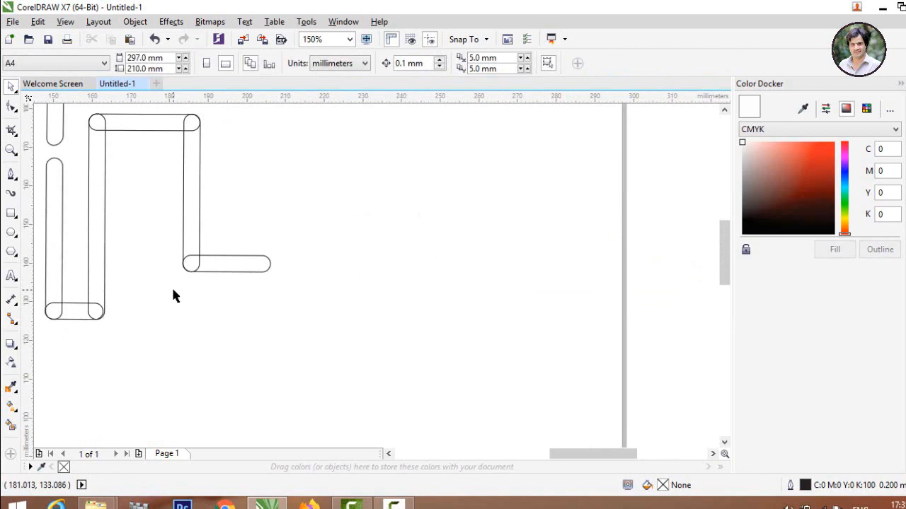
Step: Shorten the new horizontal capsule from its outer end to roughly half its length
{"action": "scroll", "coordinate": [172, 290], "scroll_direction": "down", "scroll_amount": 1}
{"action": "left_click", "coordinate": [205, 273]}
{"action": "scroll", "coordinate": [205, 273], "scroll_direction": "up", "scroll_amount": 1}
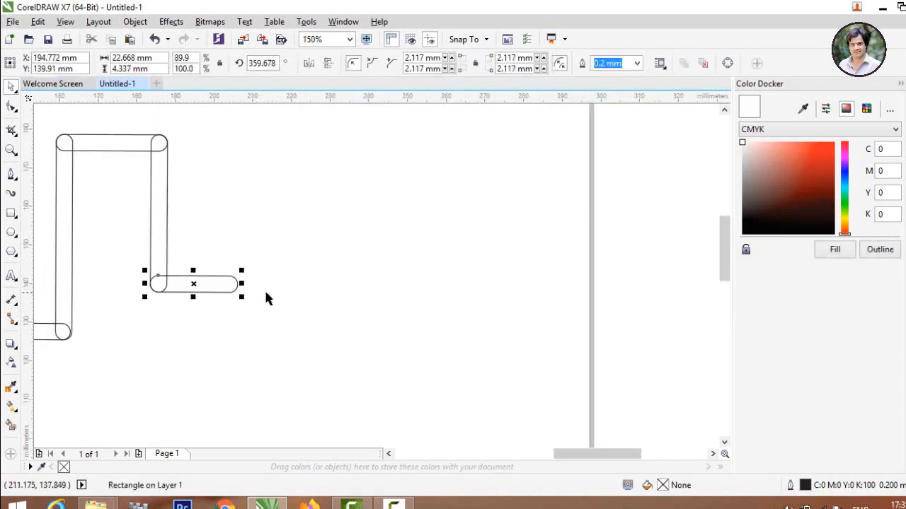
{"action": "left_click_drag", "start_coordinate": [244, 284], "coordinate": [203, 281]}
{"action": "left_click", "coordinate": [203, 259]}
{"action": "left_click", "coordinate": [186, 285]}
{"action": "left_click", "coordinate": [204, 266]}
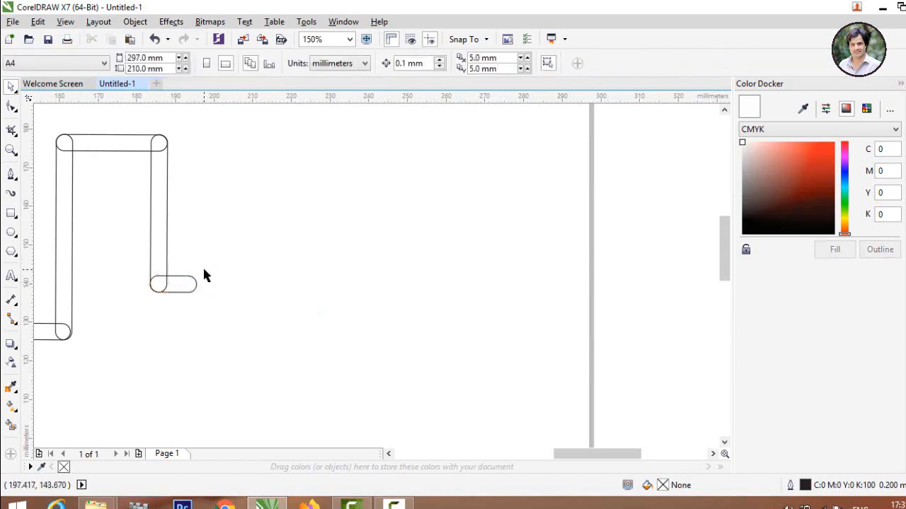
Step: Copy the 41 mm hanging capsule to the outer end of the shortened horizontal capsule, matching their rounded ends
{"action": "left_click", "coordinate": [158, 241]}
{"action": "left_click_drag", "start_coordinate": [159, 241], "coordinate": [186, 241]}
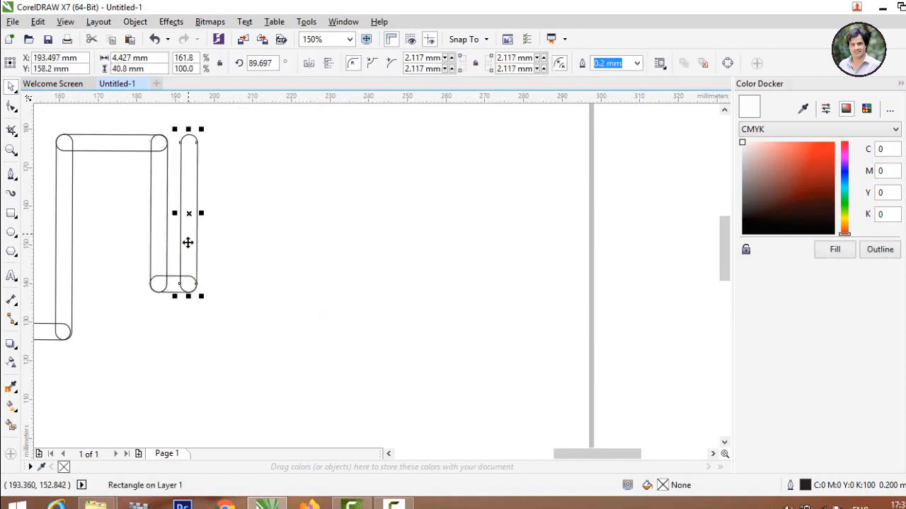
{"action": "scroll", "coordinate": [185, 245], "scroll_direction": "up", "scroll_amount": 5}
{"action": "scroll", "coordinate": [188, 247], "scroll_direction": "down", "scroll_amount": 5}
{"action": "scroll", "coordinate": [184, 289], "scroll_direction": "up", "scroll_amount": 5}
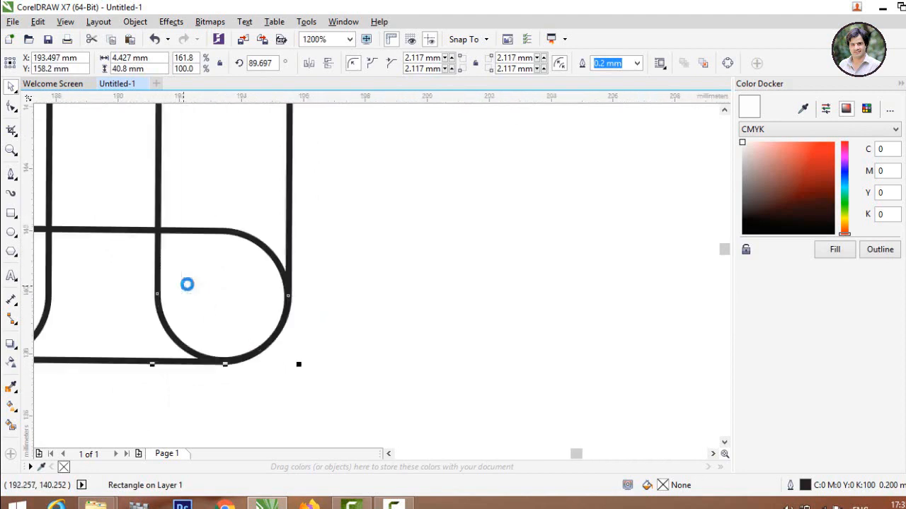
Step: Shorten the outermost vertical capsule from its upper end to about 23 mm
{"action": "scroll", "coordinate": [186, 283], "scroll_direction": "down", "scroll_amount": 7}
{"action": "scroll", "coordinate": [205, 198], "scroll_direction": "up", "scroll_amount": 4}
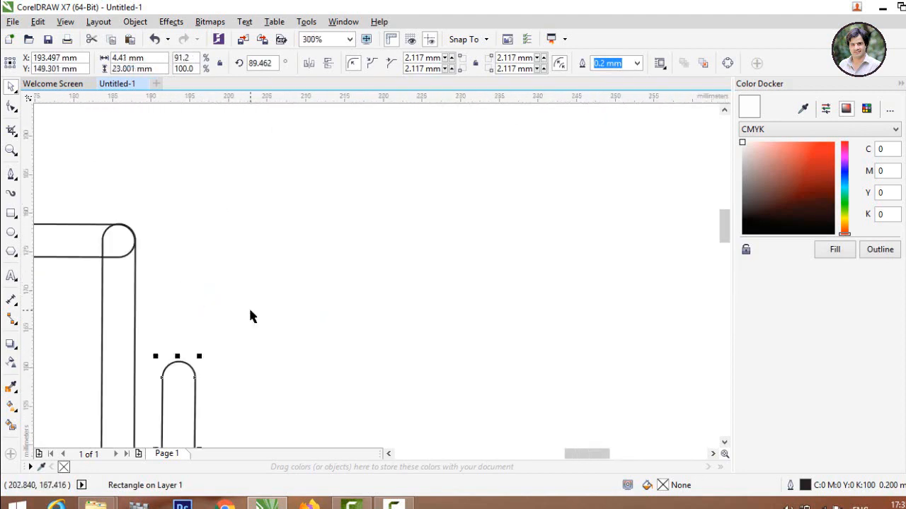
{"action": "left_click", "coordinate": [319, 343]}
{"action": "scroll", "coordinate": [300, 345], "scroll_direction": "down", "scroll_amount": 4}
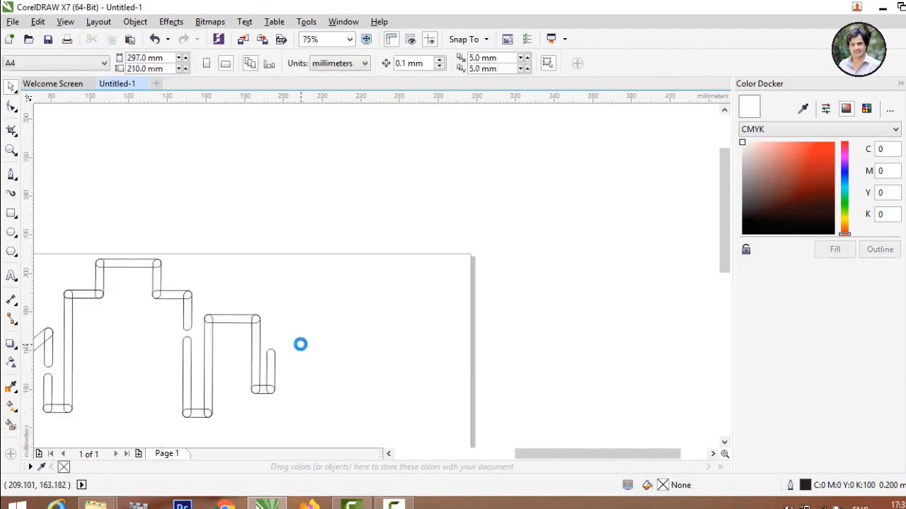
Step: Shorten the outermost vertical capsule to about 16 mm and place a copy just above it, leaving a small gap
{"action": "left_click", "coordinate": [268, 363]}
{"action": "left_click_drag", "start_coordinate": [271, 345], "coordinate": [272, 322]}
{"action": "left_click", "coordinate": [271, 376]}
{"action": "left_click", "coordinate": [270, 375]}
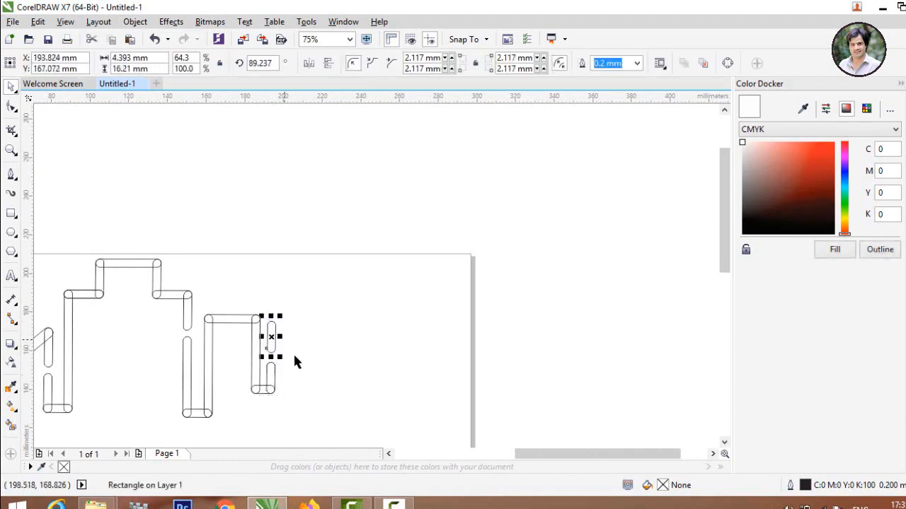
{"action": "left_click", "coordinate": [300, 359]}
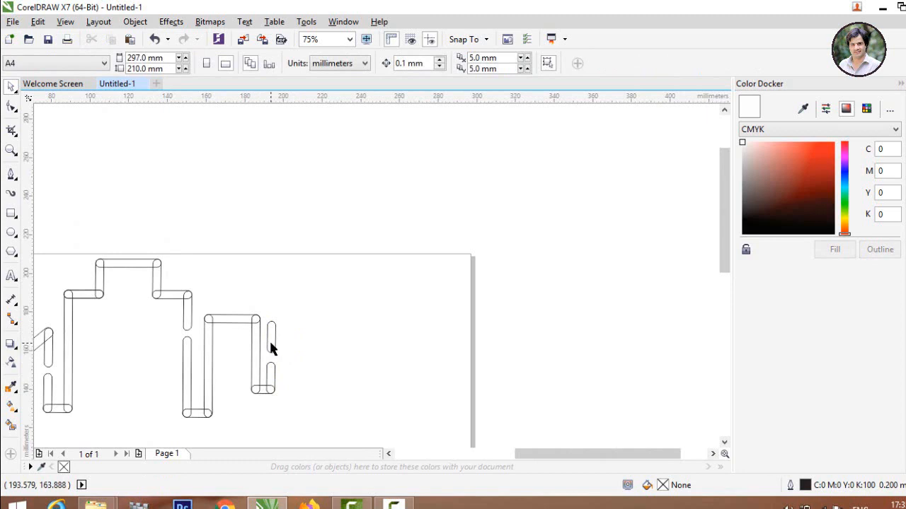
Step: Copy the left diagonal capsule over to the right part of the outline, near the gap between the two vertical capsules
{"action": "scroll", "coordinate": [234, 362], "scroll_direction": "down", "scroll_amount": 1}
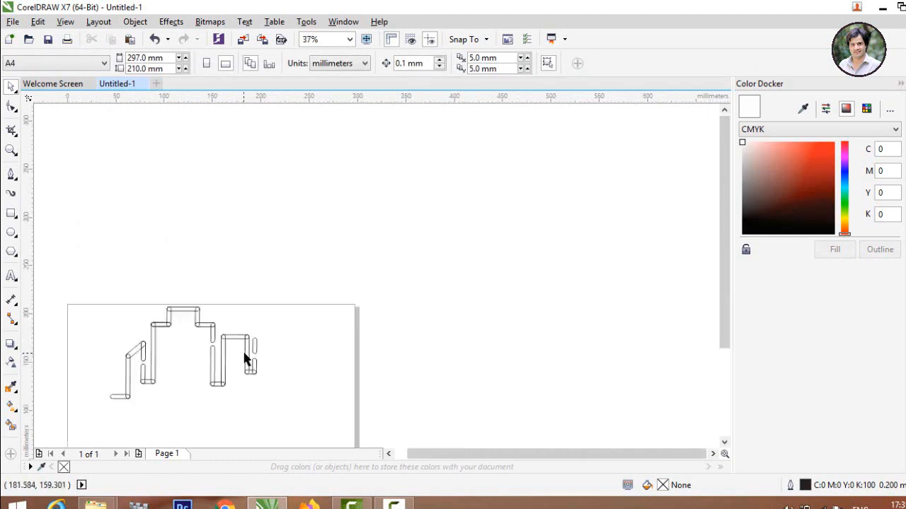
{"action": "left_click", "coordinate": [139, 356]}
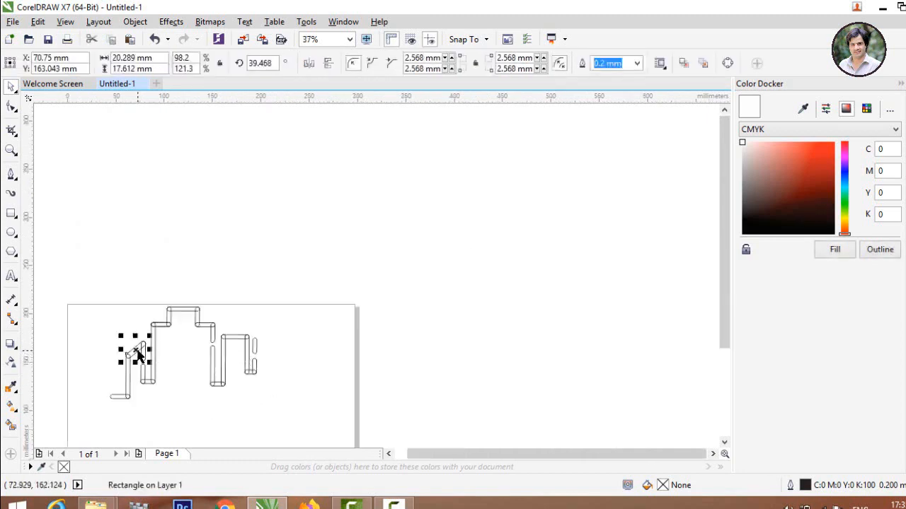
{"action": "left_click_drag", "start_coordinate": [138, 351], "coordinate": [144, 352]}
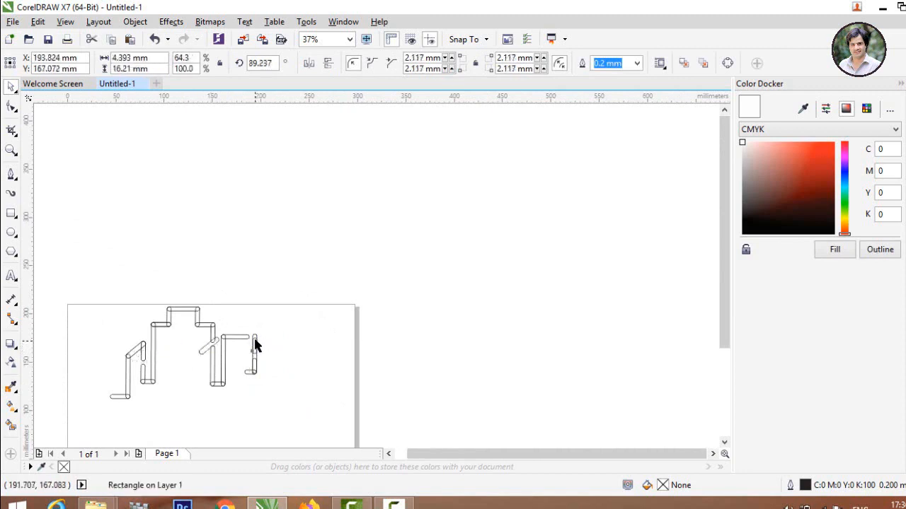
Step: Try to move the upper short capsule at the outline's outer right, and undo the move
{"action": "left_click_drag", "start_coordinate": [254, 346], "coordinate": [257, 345]}
{"action": "key", "text": "ctrl+z"}
{"action": "left_click", "coordinate": [307, 343]}
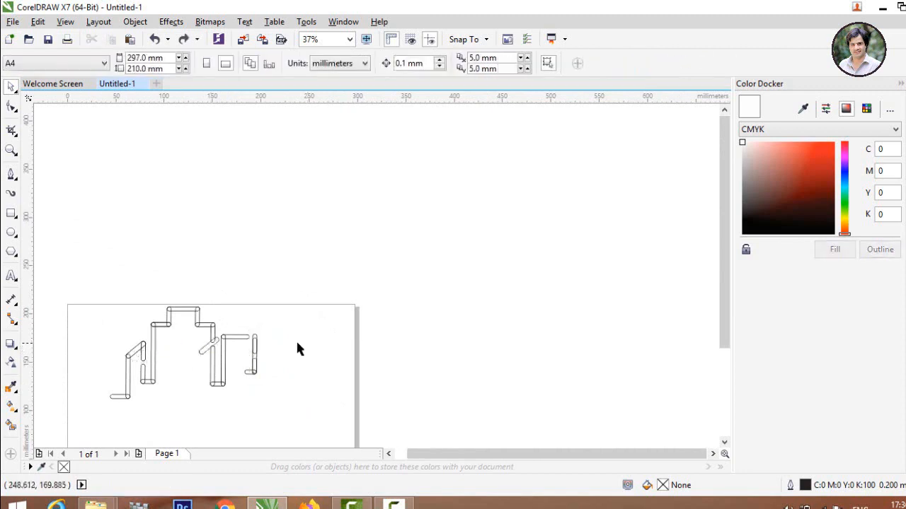
Step: Undo the last capsule move and bring the diagonal capsule from the central gap to above the outermost short vertical capsules
{"action": "key", "text": "ctrl+z"}
{"action": "left_click", "coordinate": [297, 345]}
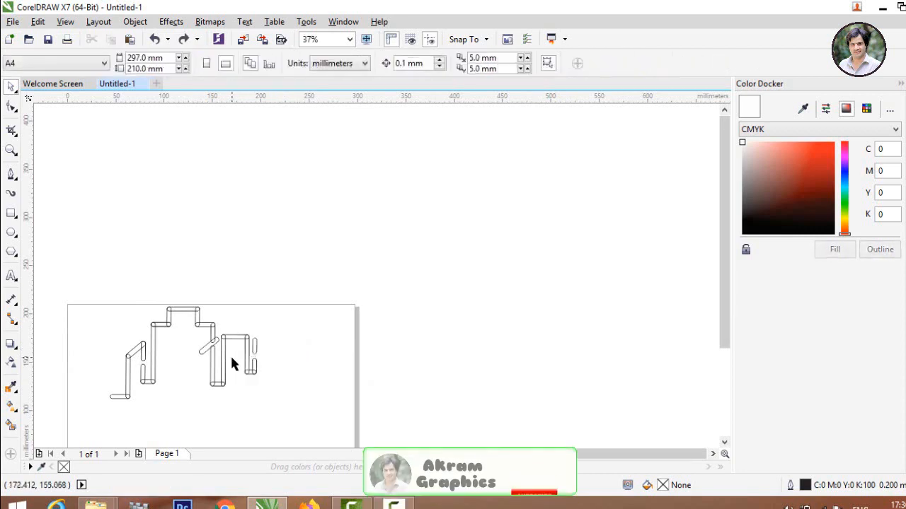
{"action": "scroll", "coordinate": [235, 363], "scroll_direction": "up", "scroll_amount": 1}
{"action": "left_click", "coordinate": [188, 336]}
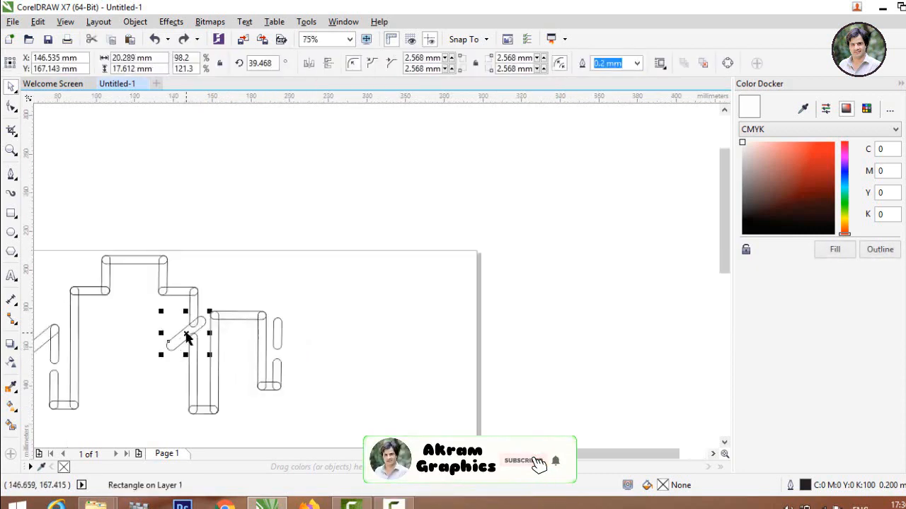
{"action": "left_click_drag", "start_coordinate": [197, 342], "coordinate": [293, 311]}
{"action": "scroll", "coordinate": [324, 304], "scroll_direction": "up", "scroll_amount": 3}
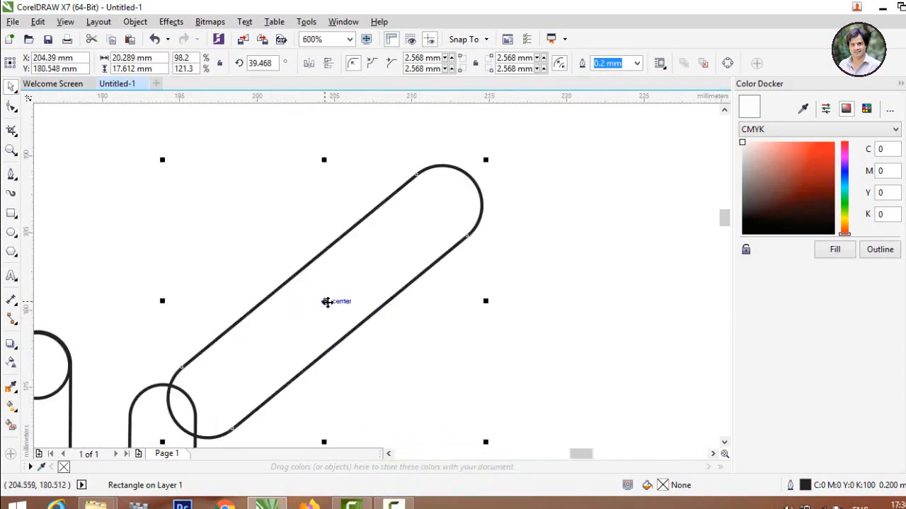
Step: Rotate the moved diagonal capsule clockwise about its centre so it slopes downward to the right
{"action": "left_click", "coordinate": [324, 303]}
{"action": "left_click_drag", "start_coordinate": [490, 162], "coordinate": [429, 399]}
{"action": "left_click", "coordinate": [450, 233]}
{"action": "scroll", "coordinate": [363, 251], "scroll_direction": "down", "scroll_amount": 2}
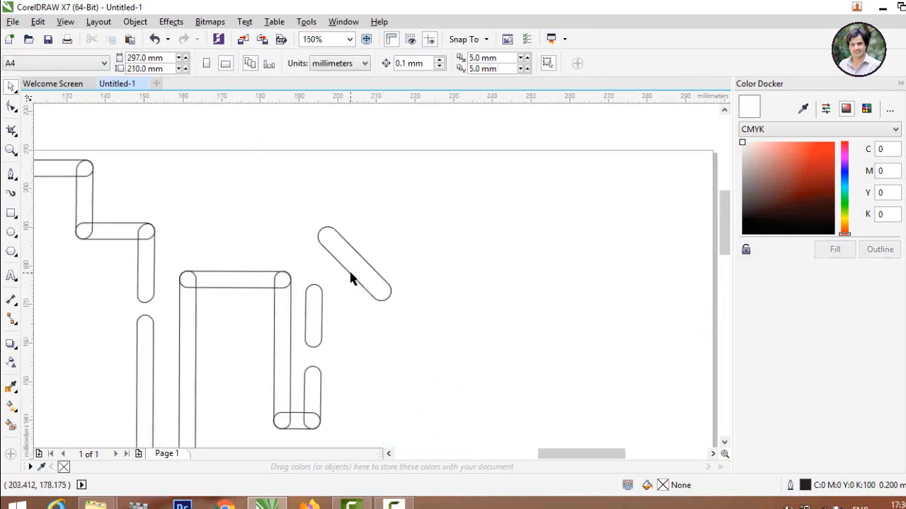
Step: Align the diagonal capsule's upper end with the rounded top of the upper short vertical capsule at the outline's right
{"action": "left_click_drag", "start_coordinate": [354, 264], "coordinate": [343, 322]}
{"action": "scroll", "coordinate": [314, 301], "scroll_direction": "up", "scroll_amount": 3}
{"action": "left_click_drag", "start_coordinate": [459, 314], "coordinate": [462, 292]}
{"action": "left_click", "coordinate": [228, 276]}
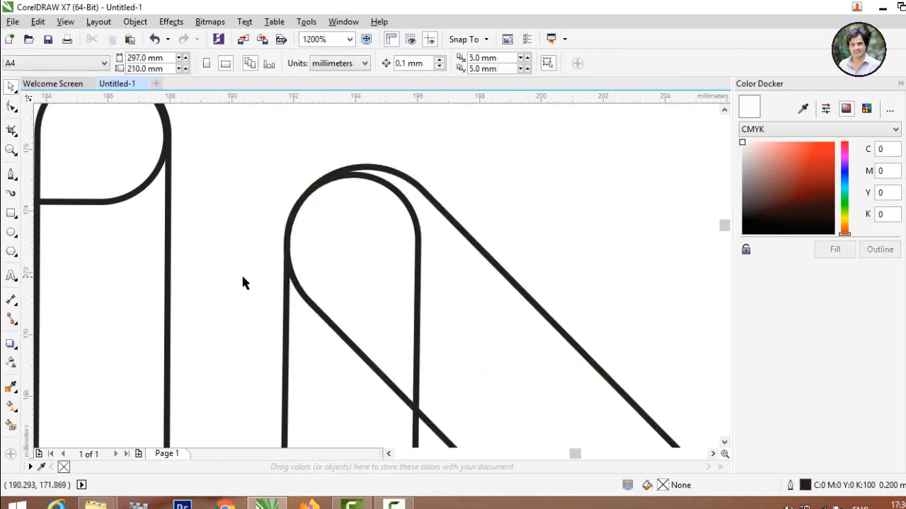
{"action": "scroll", "coordinate": [242, 276], "scroll_direction": "down", "scroll_amount": 2}
{"action": "scroll", "coordinate": [303, 290], "scroll_direction": "up", "scroll_amount": 1}
{"action": "left_click_drag", "start_coordinate": [290, 289], "coordinate": [288, 285]}
{"action": "left_click", "coordinate": [332, 225]}
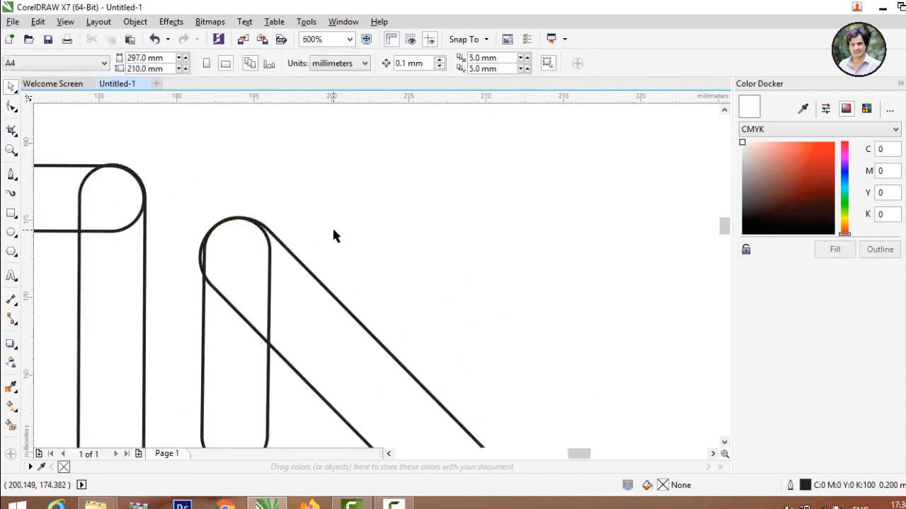
{"action": "scroll", "coordinate": [331, 225], "scroll_direction": "down", "scroll_amount": 3}
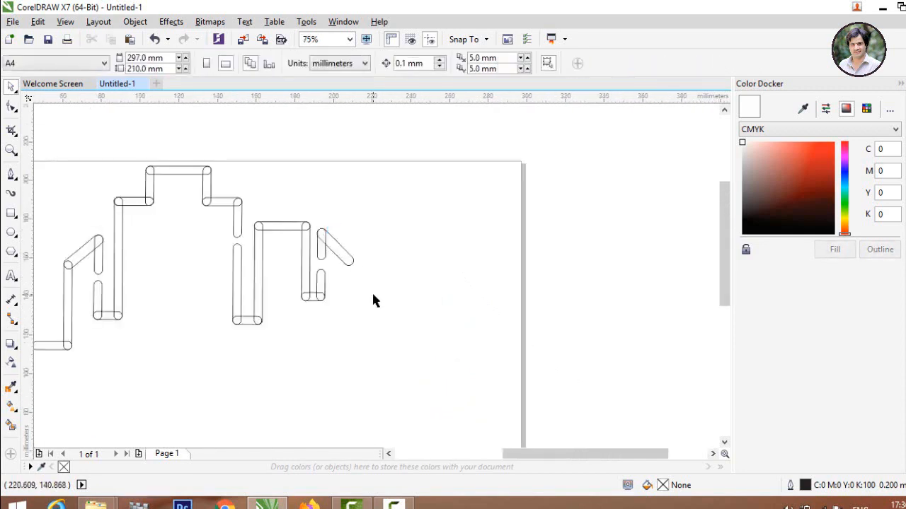
Step: Copy the long vertical capsule nearest the right gap and align its rounded top with the diagonal capsule's lower end
{"action": "left_click", "coordinate": [302, 275]}
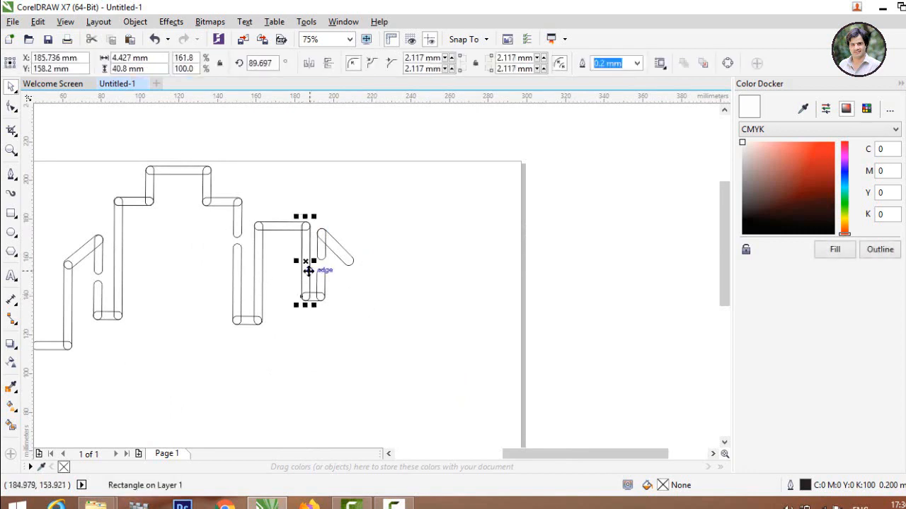
{"action": "left_click_drag", "start_coordinate": [305, 268], "coordinate": [344, 300]}
{"action": "scroll", "coordinate": [343, 300], "scroll_direction": "up", "scroll_amount": 3}
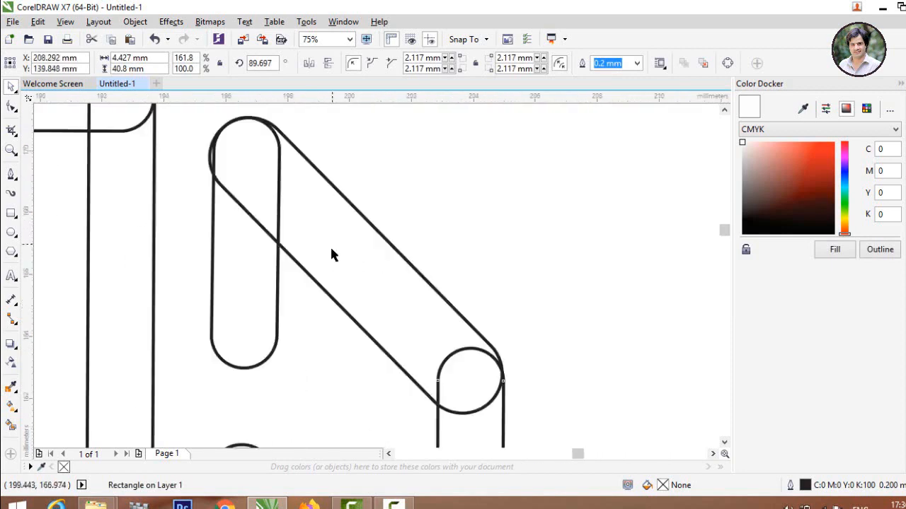
{"action": "scroll", "coordinate": [330, 245], "scroll_direction": "down", "scroll_amount": 1}
{"action": "scroll", "coordinate": [323, 309], "scroll_direction": "up", "scroll_amount": 2}
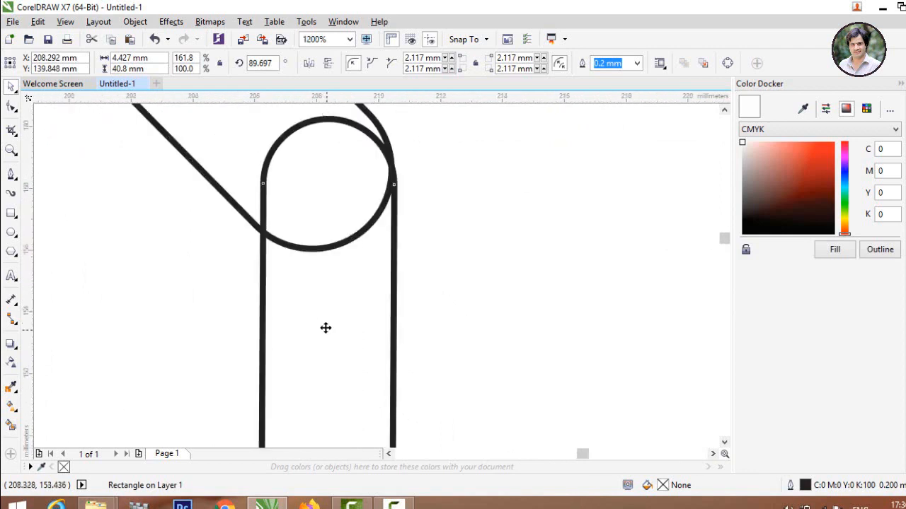
{"action": "scroll", "coordinate": [325, 309], "scroll_direction": "down", "scroll_amount": 1}
{"action": "scroll", "coordinate": [324, 309], "scroll_direction": "down", "scroll_amount": 4}
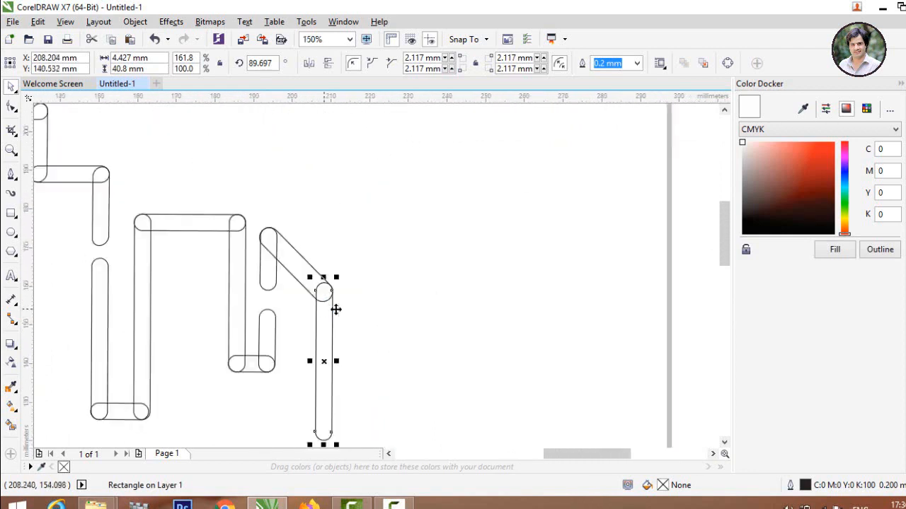
{"action": "left_click", "coordinate": [337, 335]}
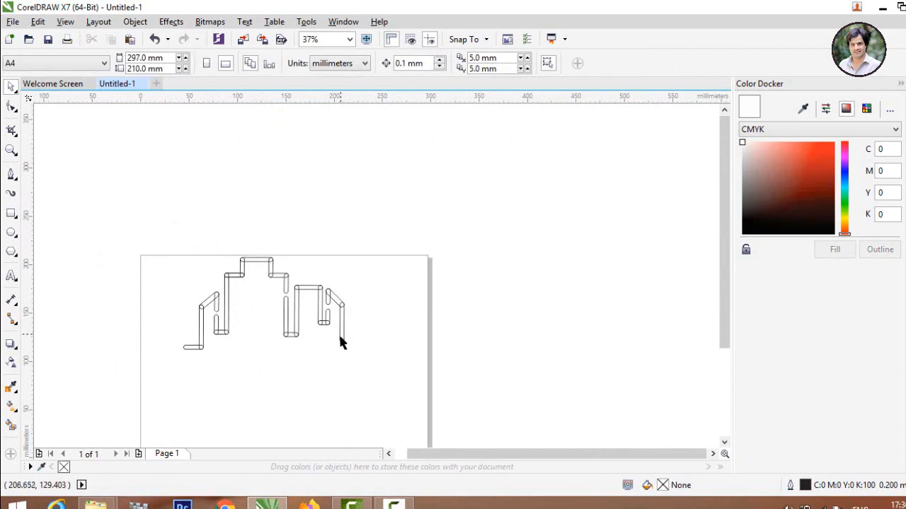
Step: Place a horizontal guideline along the base of the left foot and lengthen the outermost right vertical capsule down to it
{"action": "left_click_drag", "start_coordinate": [268, 105], "coordinate": [294, 354]}
{"action": "left_click", "coordinate": [336, 368]}
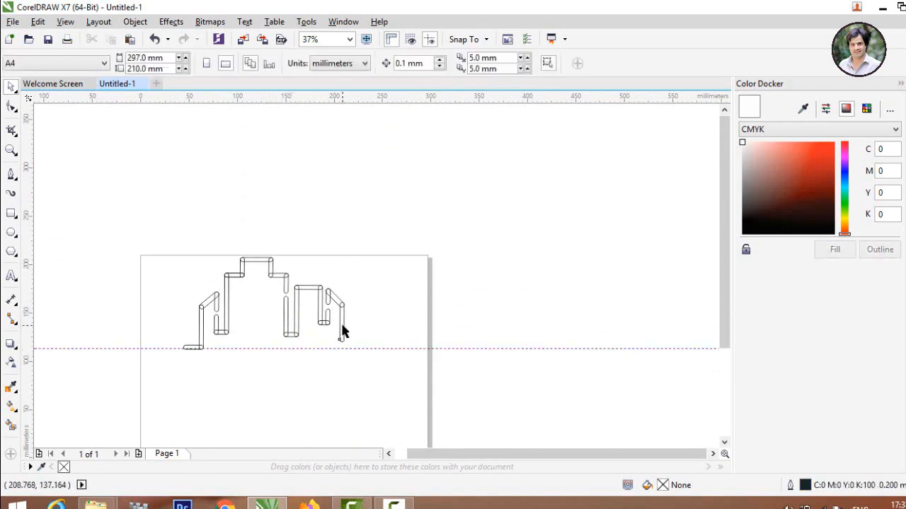
{"action": "left_click", "coordinate": [343, 332]}
{"action": "scroll", "coordinate": [340, 374], "scroll_direction": "up", "scroll_amount": 3}
{"action": "left_click_drag", "start_coordinate": [354, 115], "coordinate": [351, 172]}
{"action": "left_click", "coordinate": [352, 145]}
{"action": "left_click", "coordinate": [354, 170]}
{"action": "left_click", "coordinate": [329, 222]}
{"action": "scroll", "coordinate": [328, 222], "scroll_direction": "down", "scroll_amount": 5}
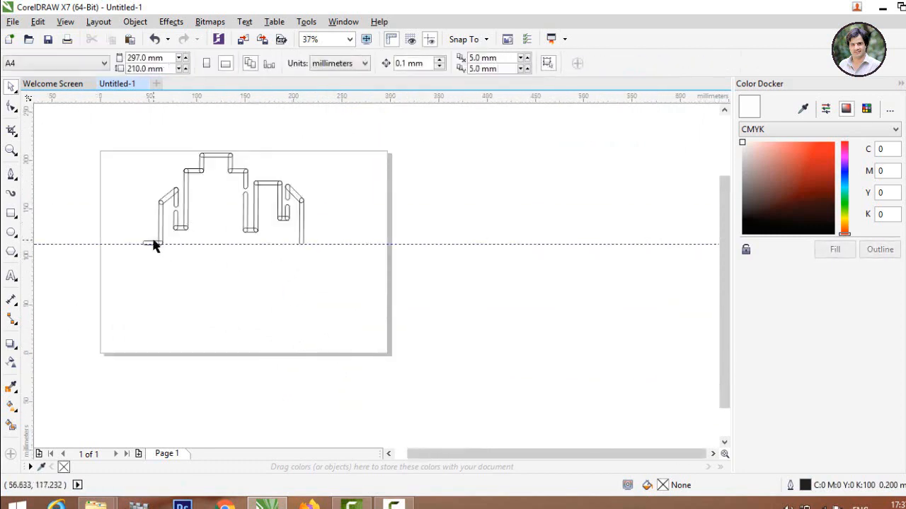
Step: Copy the left horizontal foot capsule to the base of the outermost right vertical capsule, extending outward along the guideline
{"action": "left_click", "coordinate": [155, 245]}
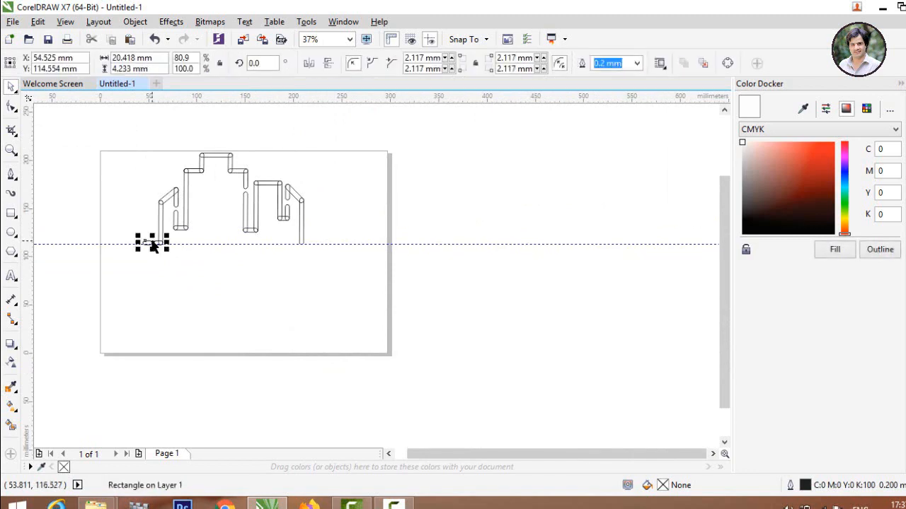
{"action": "right_click", "coordinate": [276, 238]}
{"action": "left_click_drag", "start_coordinate": [152, 241], "coordinate": [329, 234]}
{"action": "scroll", "coordinate": [292, 246], "scroll_direction": "up", "scroll_amount": 5}
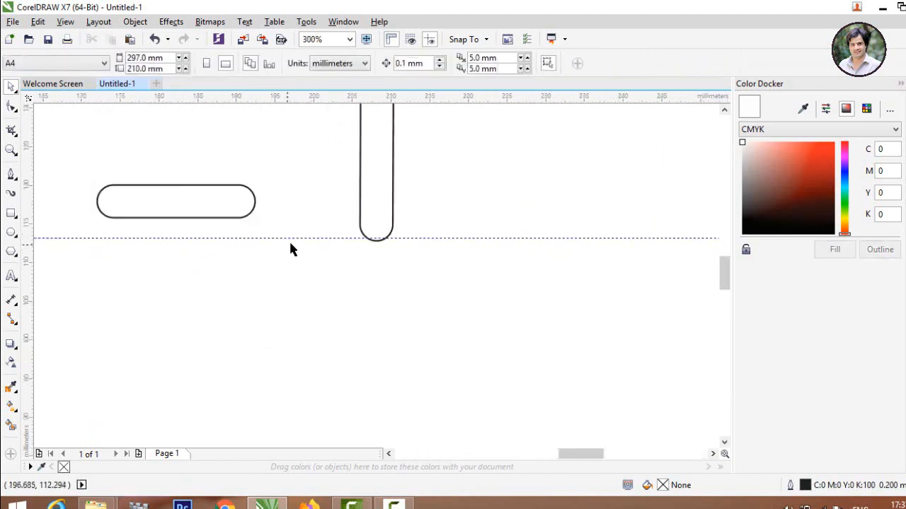
{"action": "left_click_drag", "start_coordinate": [184, 222], "coordinate": [443, 243]}
{"action": "left_click", "coordinate": [238, 307]}
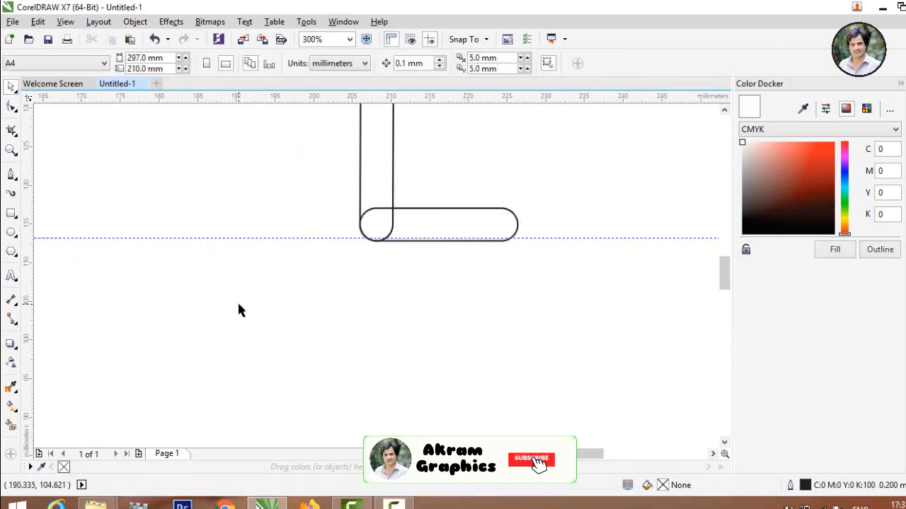
Step: Weld the left foot, tall vertical, diagonal and upper short vertical capsules into one shape
{"action": "scroll", "coordinate": [238, 307], "scroll_direction": "down", "scroll_amount": 4}
{"action": "scroll", "coordinate": [234, 309], "scroll_direction": "down", "scroll_amount": 2}
{"action": "scroll", "coordinate": [113, 261], "scroll_direction": "up", "scroll_amount": 2}
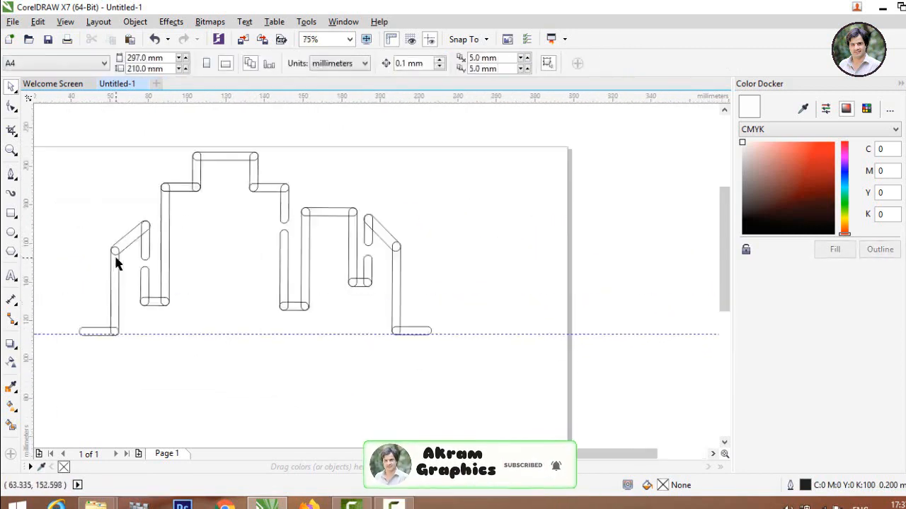
{"action": "scroll", "coordinate": [67, 328], "scroll_direction": "up", "scroll_amount": 2}
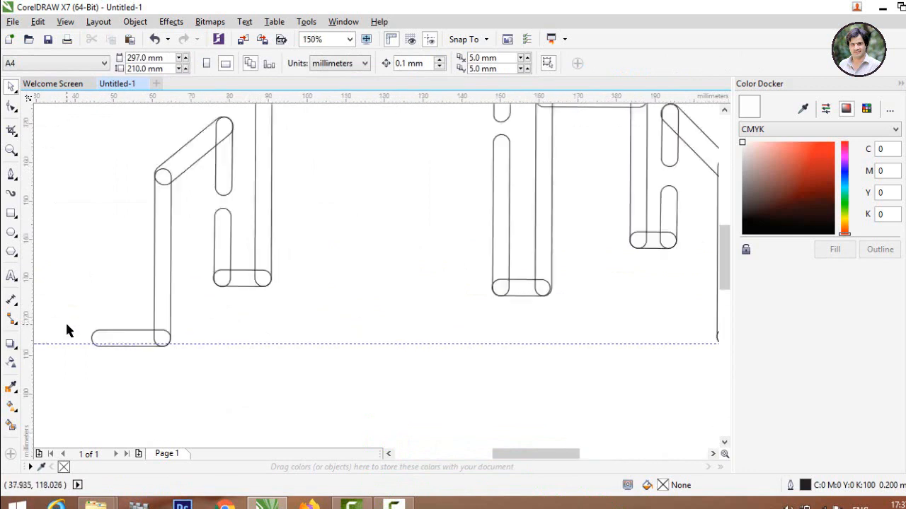
{"action": "left_click", "coordinate": [135, 338]}
{"action": "left_click", "coordinate": [155, 313], "text": "shift"}
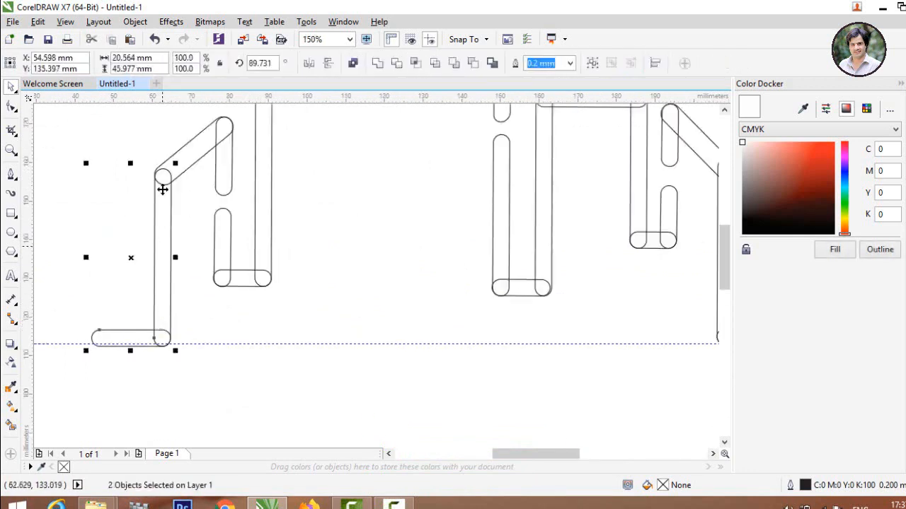
{"action": "left_click", "coordinate": [199, 155], "text": "shift"}
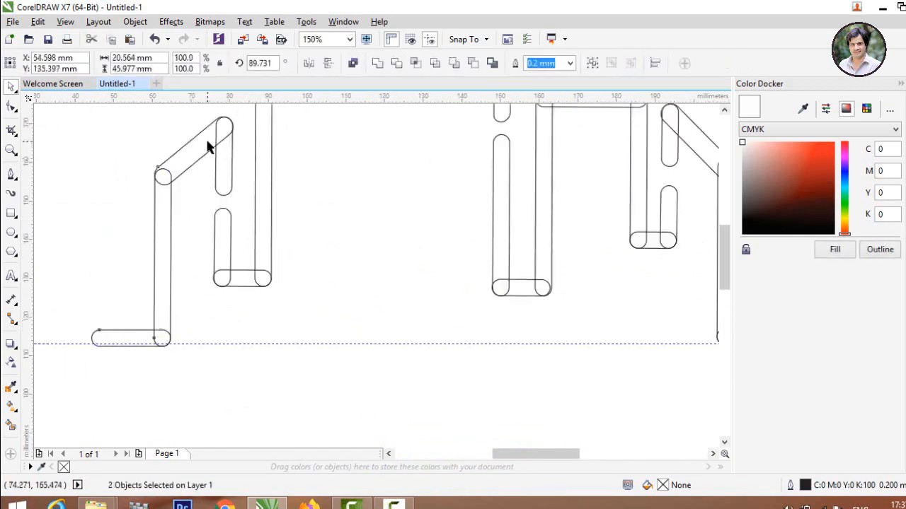
{"action": "left_click", "coordinate": [213, 141], "text": "shift"}
{"action": "left_click", "coordinate": [222, 157], "text": "shift"}
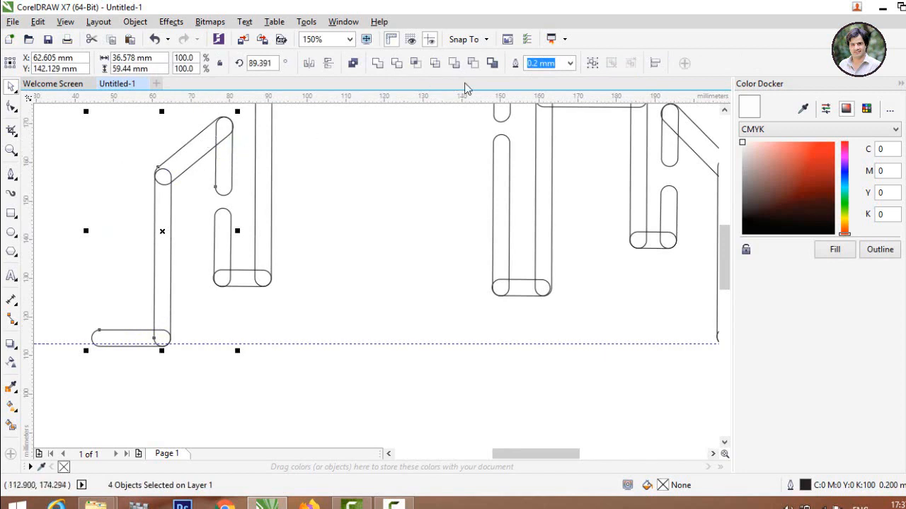
{"action": "left_click", "coordinate": [378, 63]}
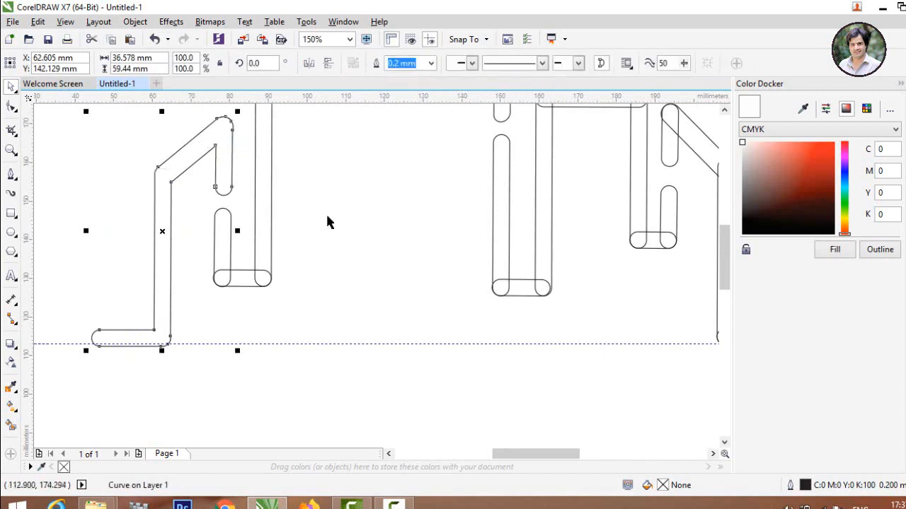
{"action": "left_click", "coordinate": [353, 254]}
Step: Weld the nine capsules of the central stepped block, from below the left gap to above the central gap, into one shape
{"action": "scroll", "coordinate": [274, 259], "scroll_direction": "down", "scroll_amount": 2}
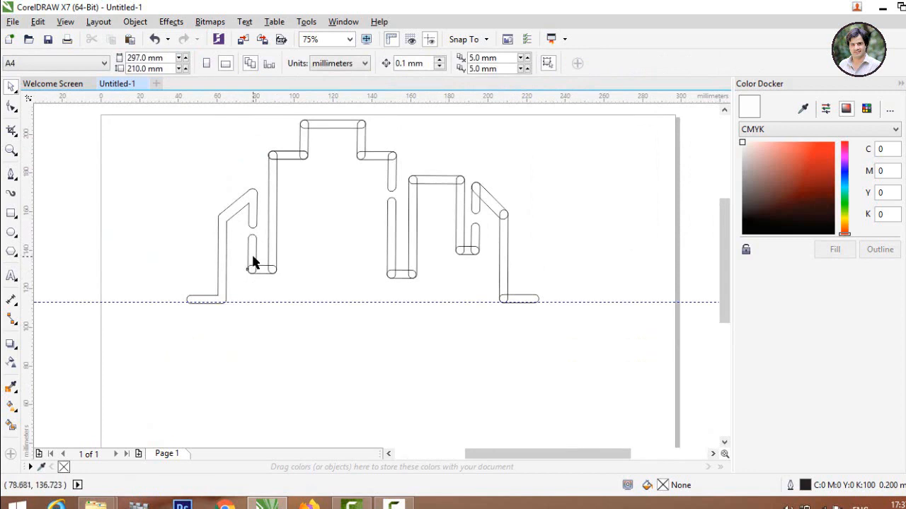
{"action": "left_click", "coordinate": [254, 263]}
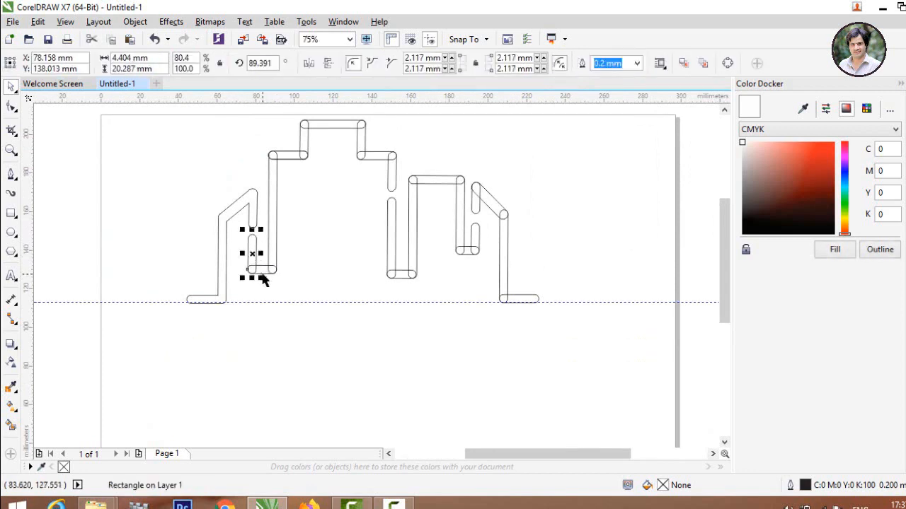
{"action": "left_click", "coordinate": [266, 273], "text": "shift"}
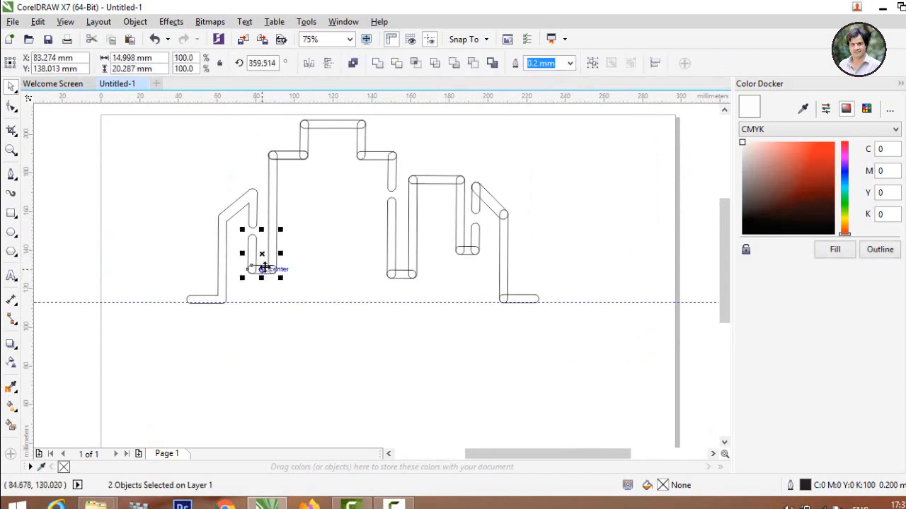
{"action": "left_click", "coordinate": [277, 211], "text": "shift"}
{"action": "left_click", "coordinate": [297, 153], "text": "shift"}
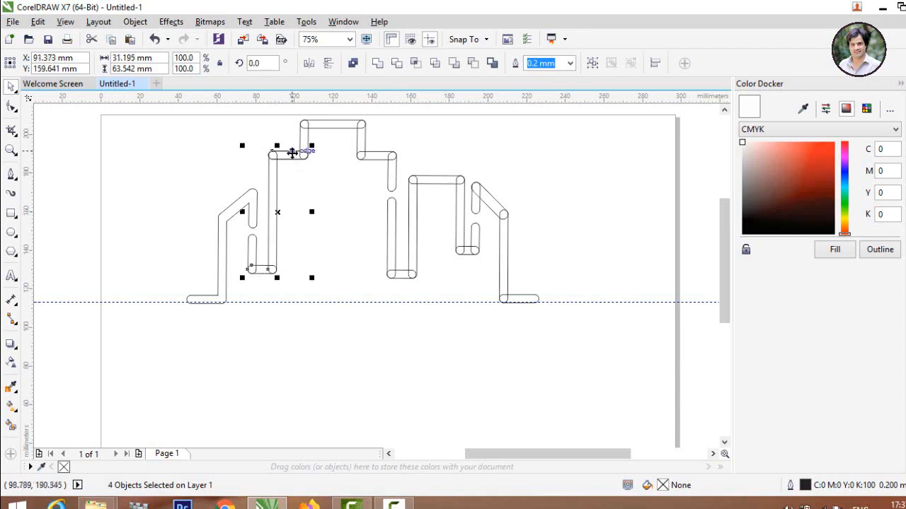
{"action": "left_click", "coordinate": [306, 136], "text": "shift"}
{"action": "left_click", "coordinate": [327, 125], "text": "shift"}
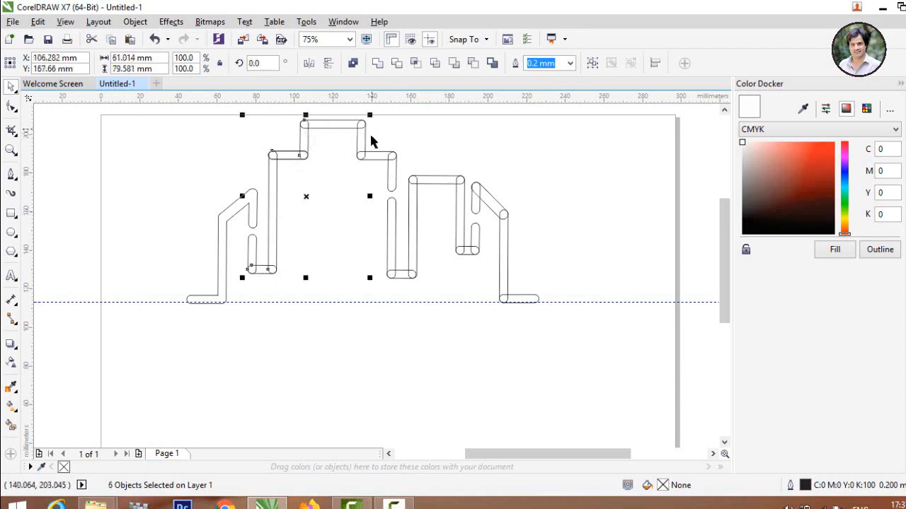
{"action": "left_click", "coordinate": [362, 145], "text": "shift"}
{"action": "left_click", "coordinate": [378, 152], "text": "shift"}
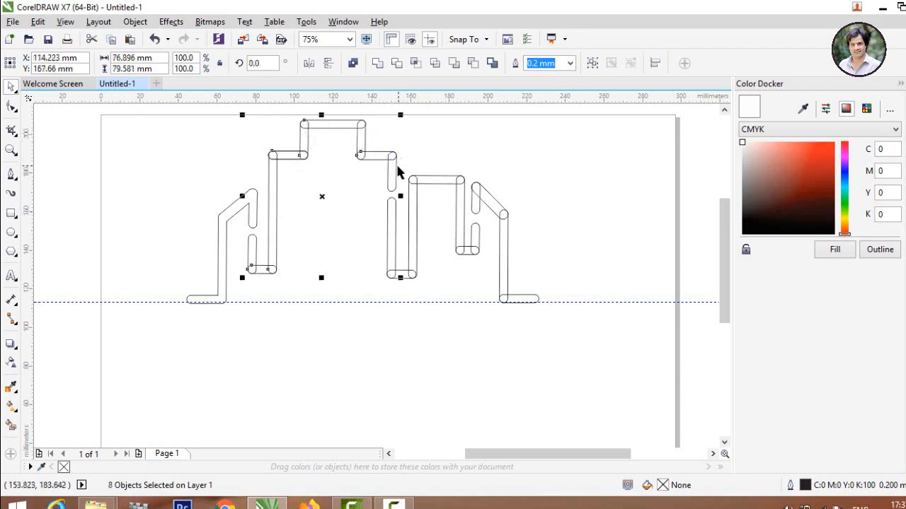
{"action": "left_click", "coordinate": [393, 174], "text": "shift"}
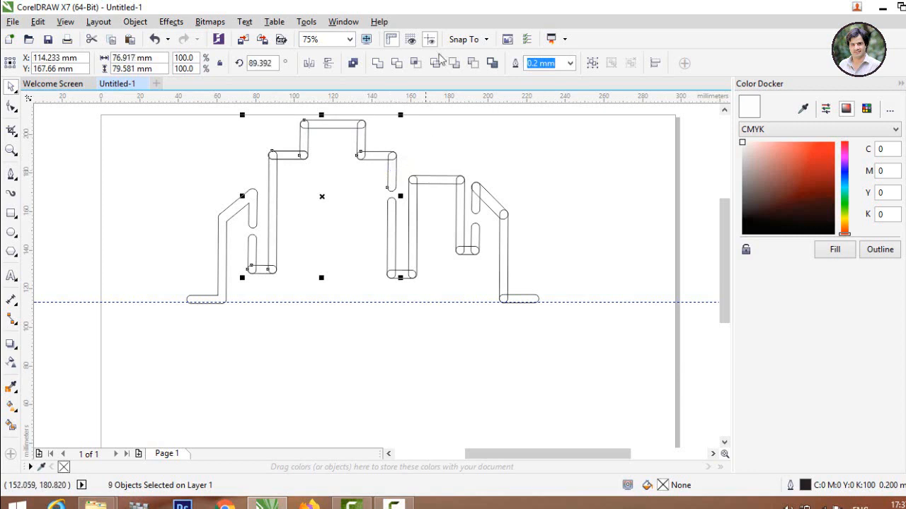
{"action": "left_click", "coordinate": [378, 64]}
Step: Inspect the welded central shape around the joint of its left horizontal step
{"action": "left_click", "coordinate": [327, 145]}
{"action": "left_click", "coordinate": [305, 121]}
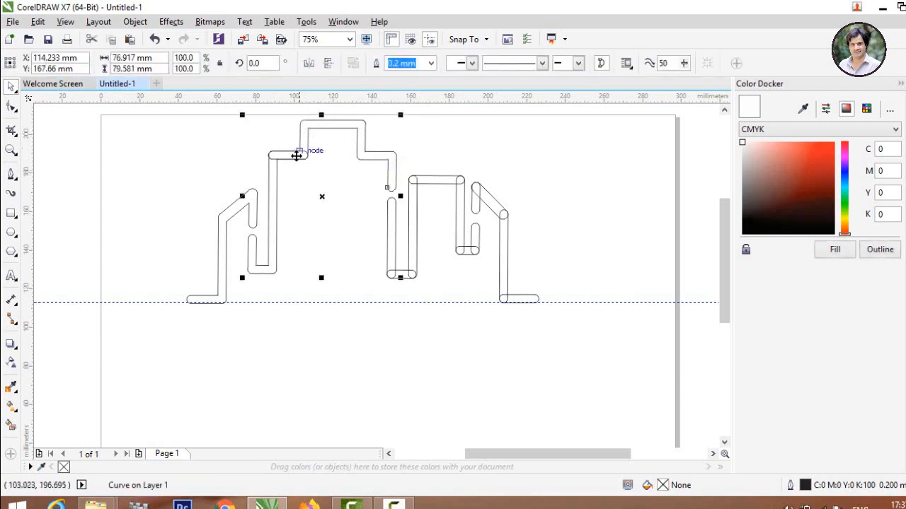
{"action": "key", "text": "Escape"}
{"action": "left_click", "coordinate": [295, 155]}
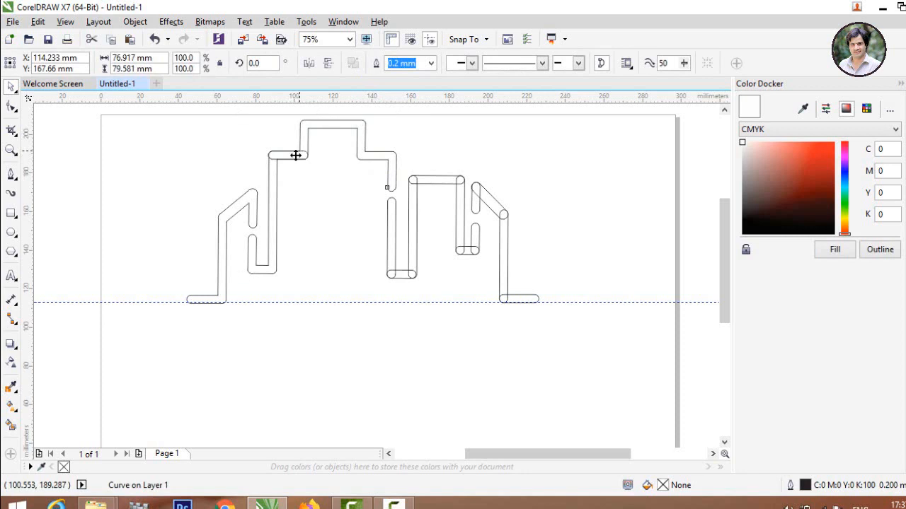
{"action": "left_click", "coordinate": [283, 161]}
{"action": "left_click", "coordinate": [276, 152]}
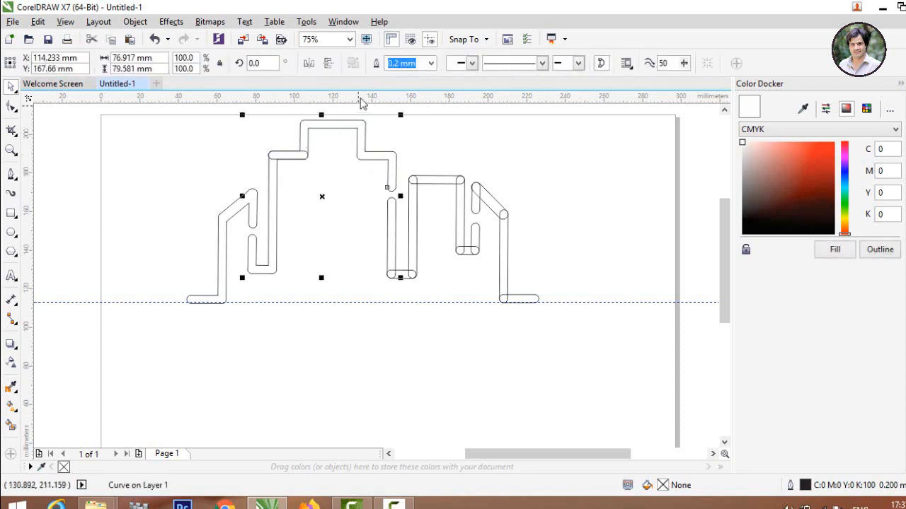
{"action": "left_click", "coordinate": [426, 133]}
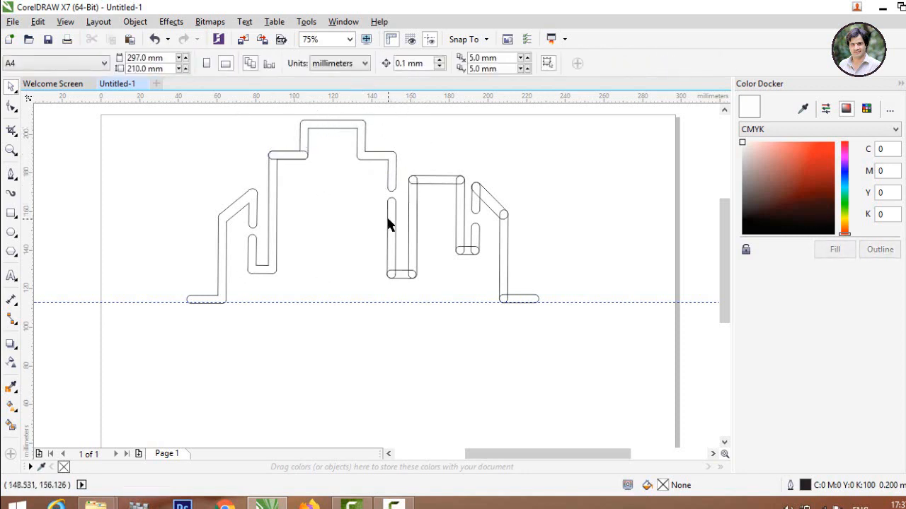
Step: Weld the six capsules of the right-hand block, from below the central gap to below the right gap, into one shape
{"action": "left_click", "coordinate": [393, 221]}
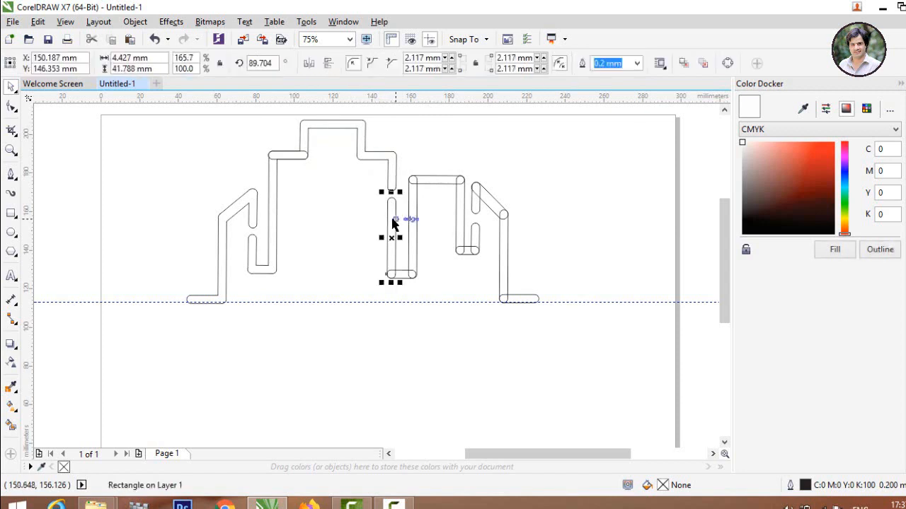
{"action": "left_click", "coordinate": [405, 276], "text": "shift"}
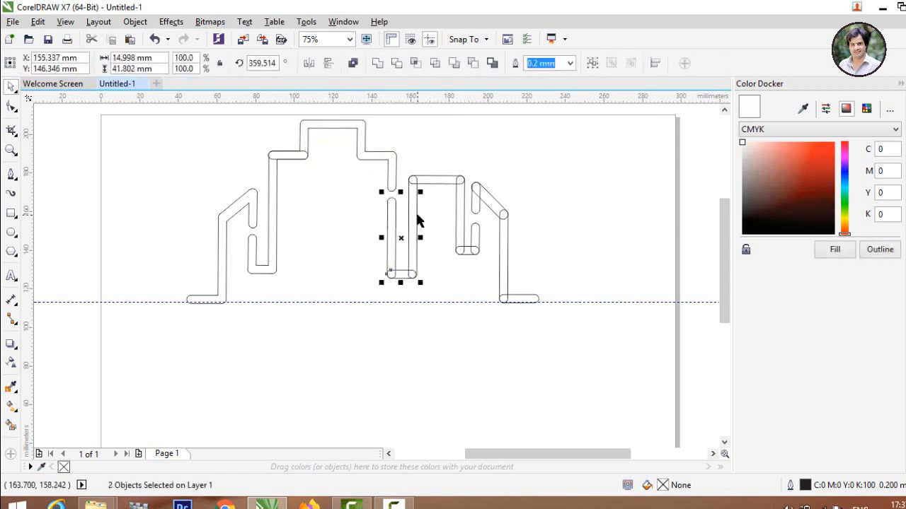
{"action": "left_click", "coordinate": [415, 222], "text": "shift"}
{"action": "left_click", "coordinate": [434, 180], "text": "shift"}
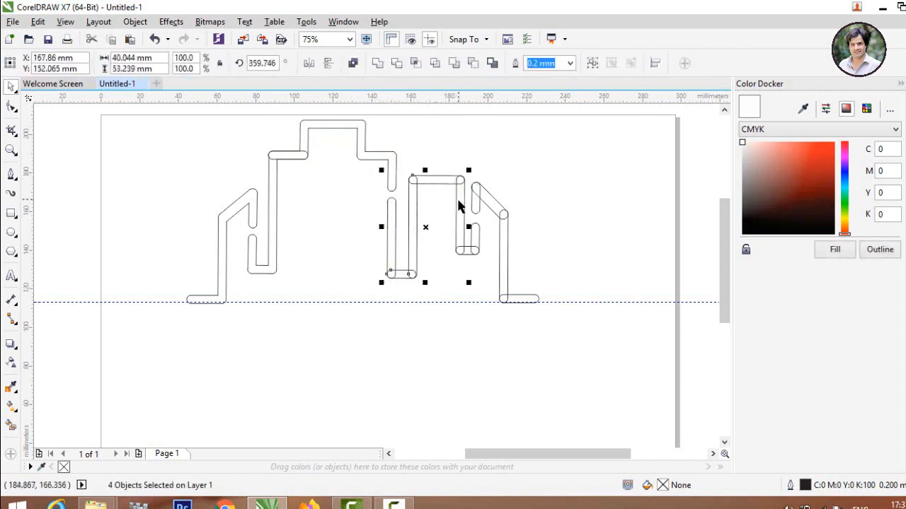
{"action": "left_click", "coordinate": [460, 252], "text": "shift"}
{"action": "left_click", "coordinate": [467, 251], "text": "shift"}
{"action": "left_click", "coordinate": [469, 252], "text": "shift"}
{"action": "left_click", "coordinate": [475, 236], "text": "shift"}
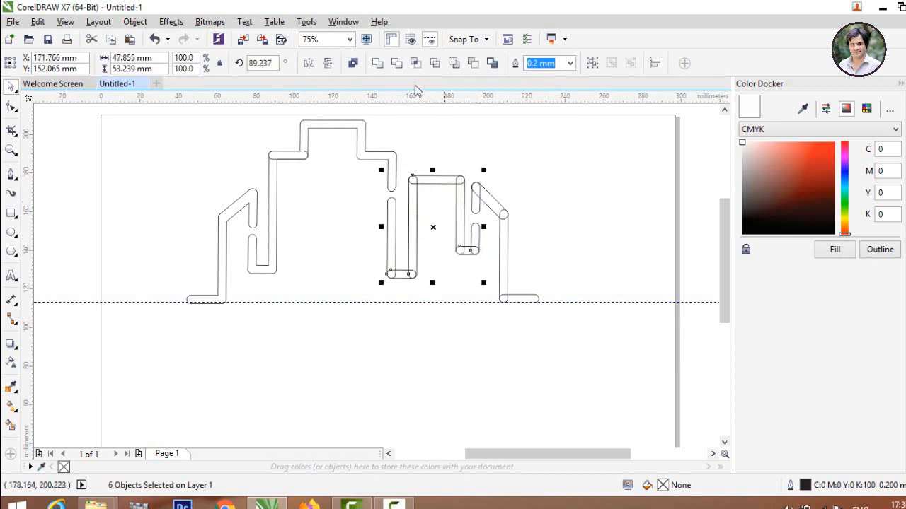
{"action": "left_click", "coordinate": [376, 63]}
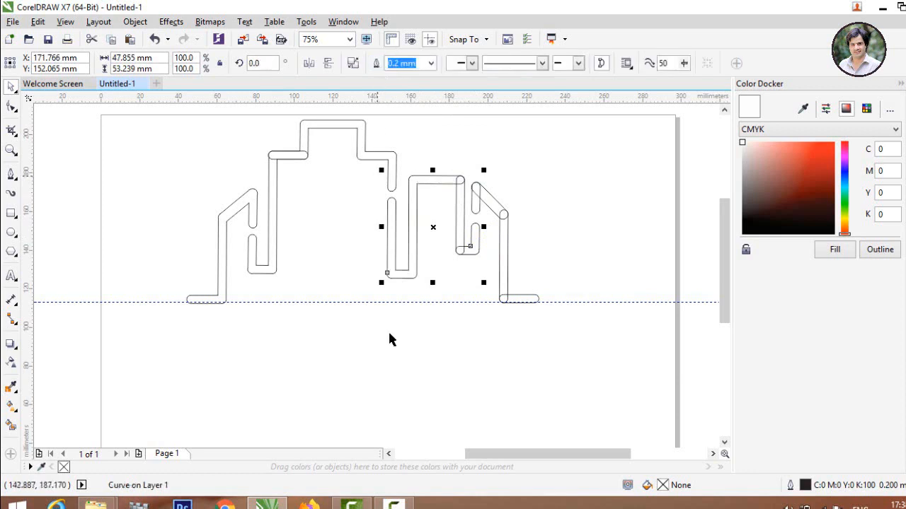
{"action": "left_click", "coordinate": [424, 350]}
{"action": "left_click", "coordinate": [477, 238]}
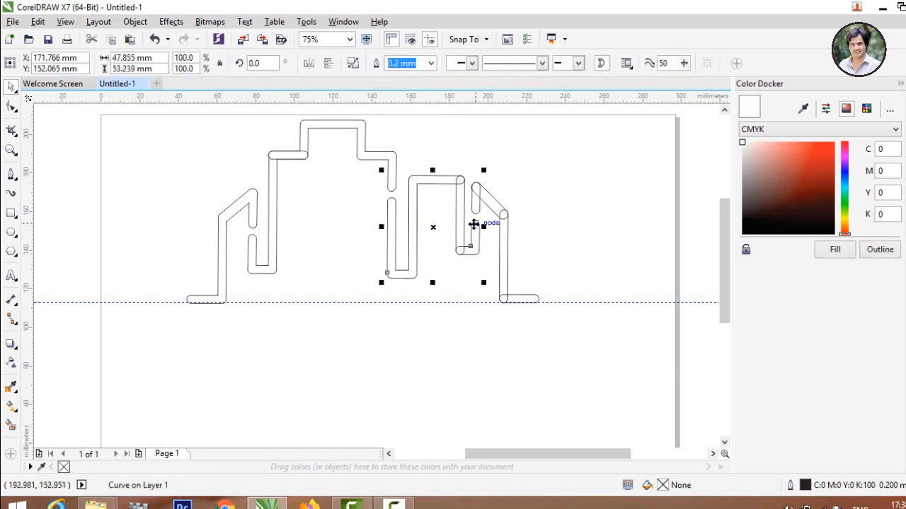
{"action": "left_click", "coordinate": [523, 220]}
Step: Weld the upper short vertical, diagonal, tall vertical and foot capsules at the right end of the skyline into one shape
{"action": "left_click", "coordinate": [477, 206]}
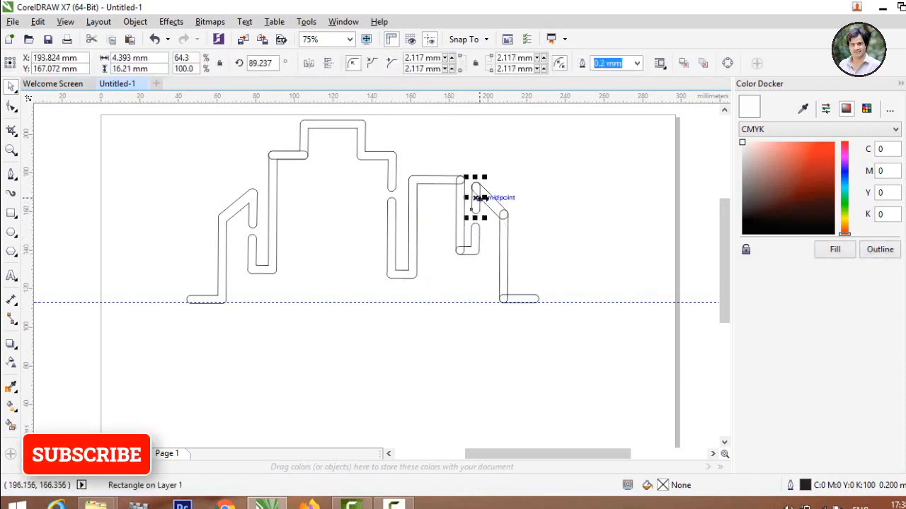
{"action": "left_click", "coordinate": [499, 208], "text": "shift"}
{"action": "left_click", "coordinate": [505, 235], "text": "shift"}
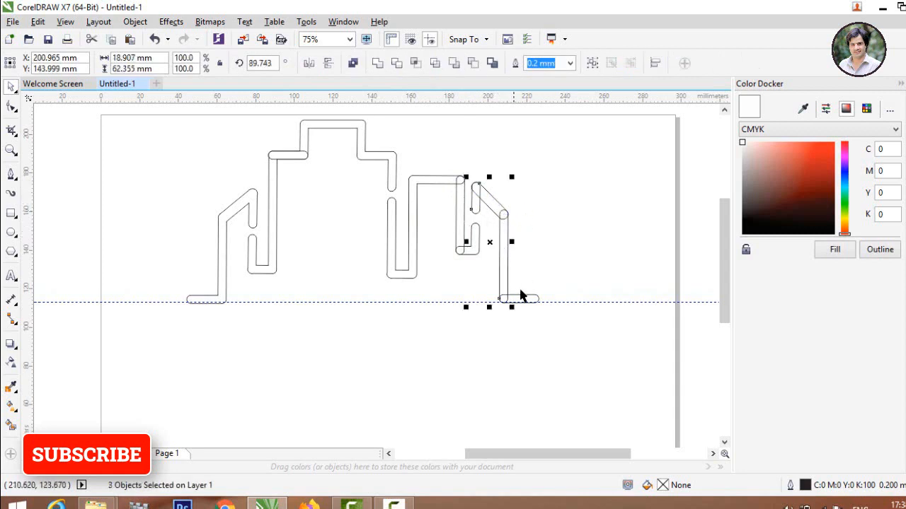
{"action": "left_click", "coordinate": [525, 298], "text": "shift"}
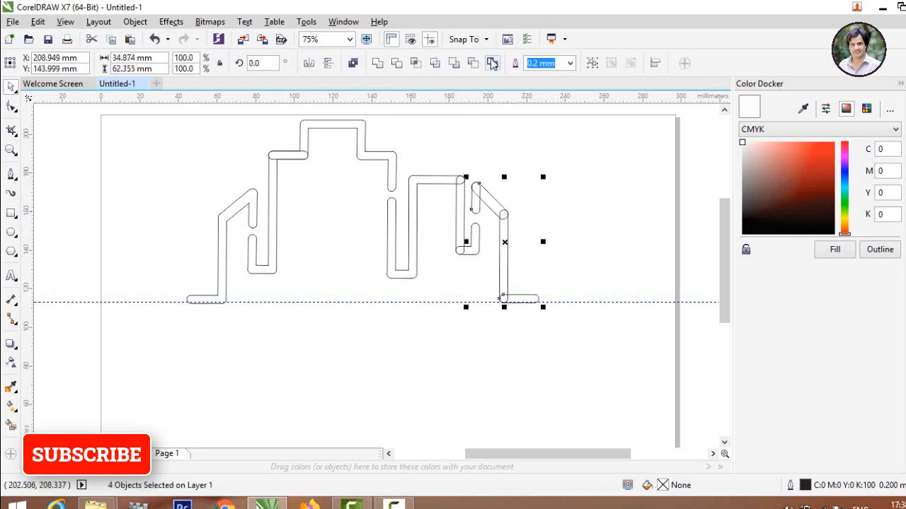
{"action": "left_click", "coordinate": [380, 63]}
{"action": "left_click", "coordinate": [327, 340]}
Step: Apply Smart Fill in blue-grey (C40 M20 Y0 K40) with a 0.2 mm black outline to every section of the skyline
{"action": "scroll", "coordinate": [328, 343], "scroll_direction": "down", "scroll_amount": 1}
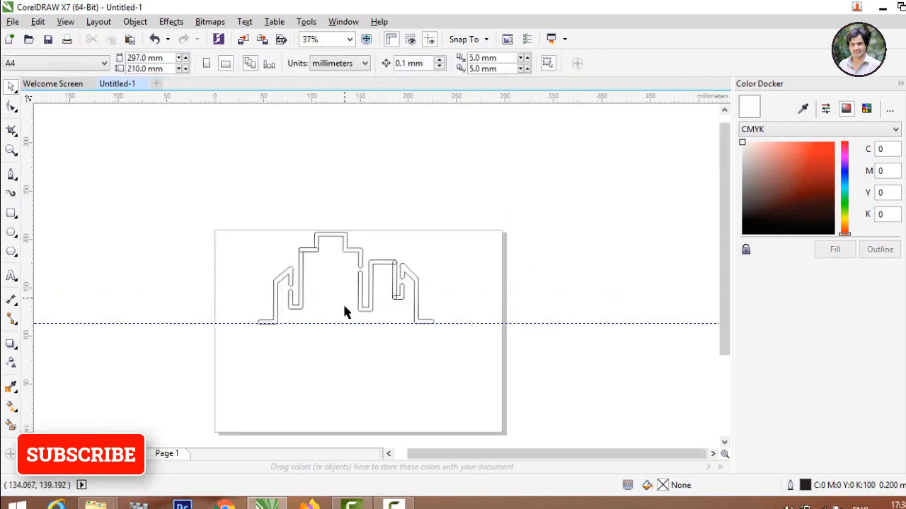
{"action": "scroll", "coordinate": [343, 314], "scroll_direction": "up", "scroll_amount": 1}
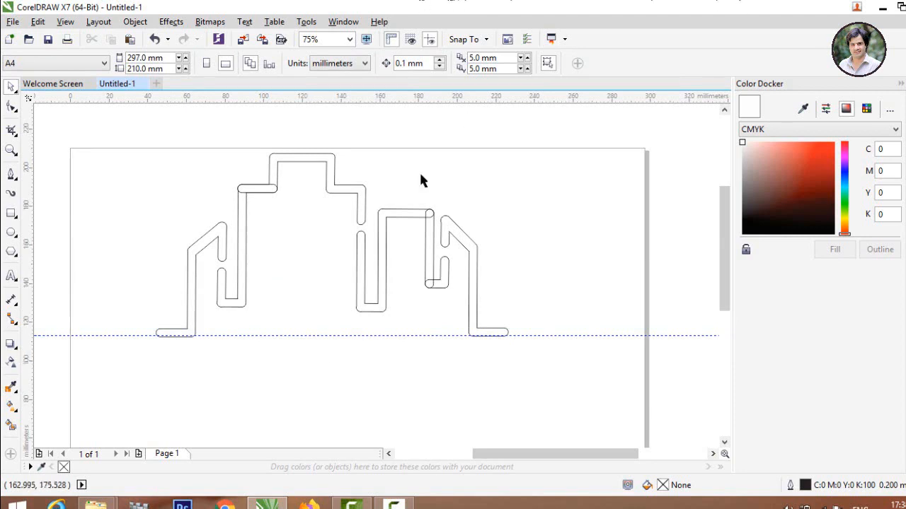
{"action": "left_click", "coordinate": [10, 426]}
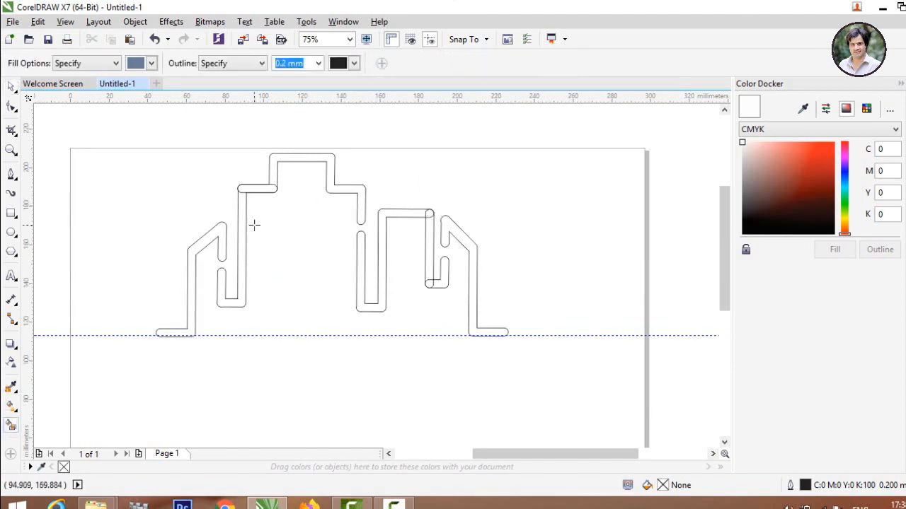
{"action": "left_click", "coordinate": [213, 234]}
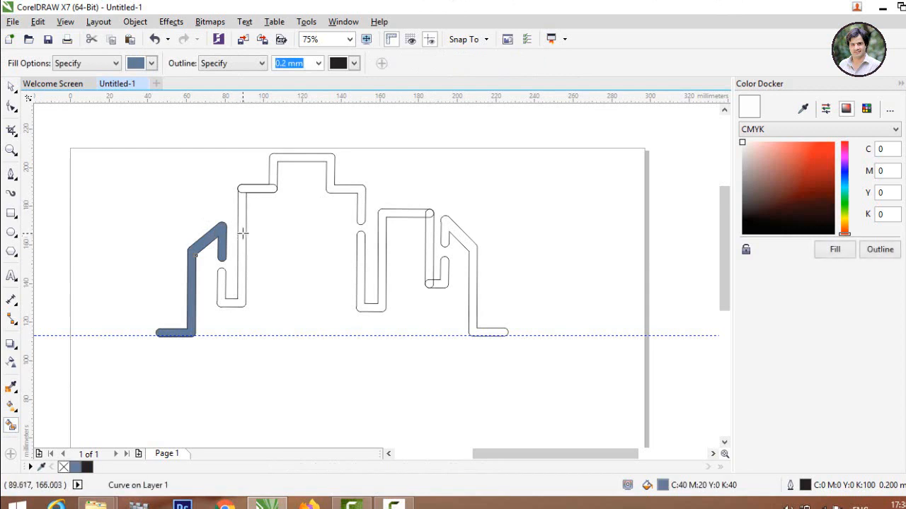
{"action": "left_click", "coordinate": [243, 227]}
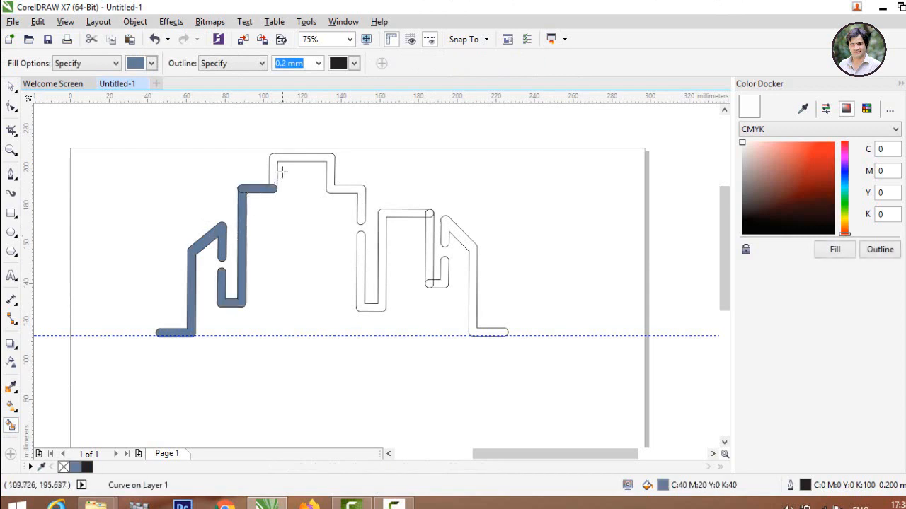
{"action": "left_click", "coordinate": [305, 164]}
{"action": "left_click", "coordinate": [361, 237]}
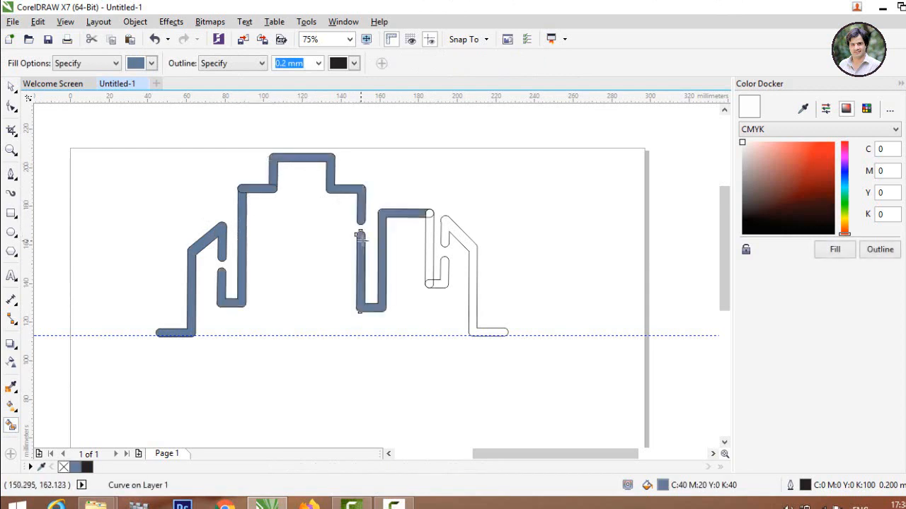
{"action": "left_click", "coordinate": [429, 215]}
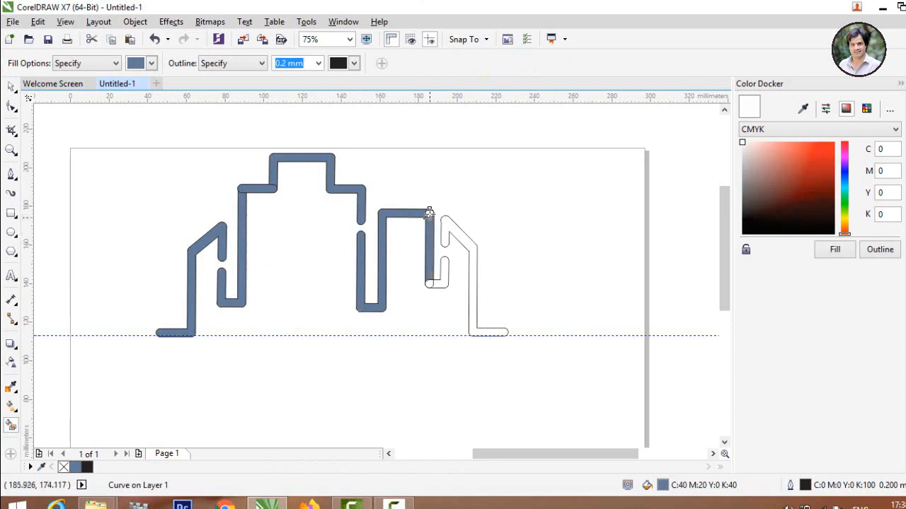
{"action": "left_click", "coordinate": [438, 285]}
{"action": "left_click", "coordinate": [456, 235]}
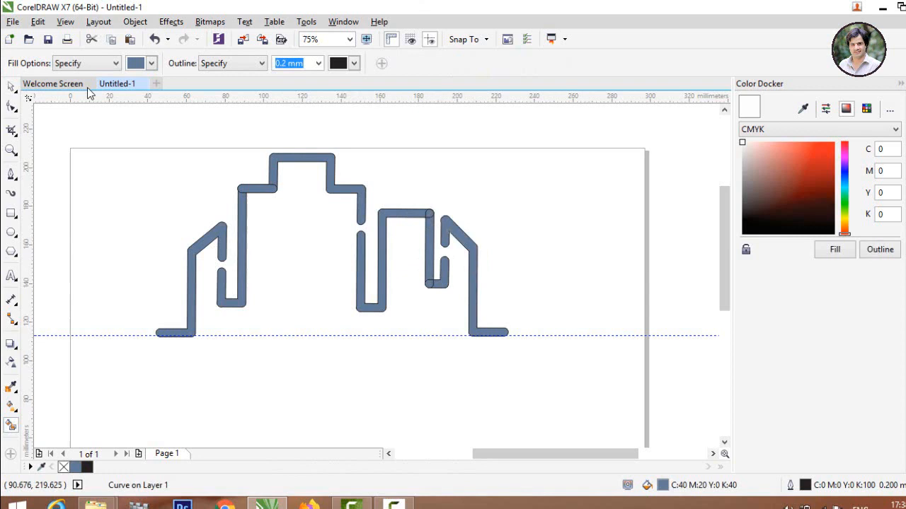
Step: Weld the filled left horizontal step of the central block to the filled top section beside it
{"action": "left_click", "coordinate": [12, 87]}
{"action": "left_click", "coordinate": [200, 198]}
{"action": "left_click", "coordinate": [251, 189]}
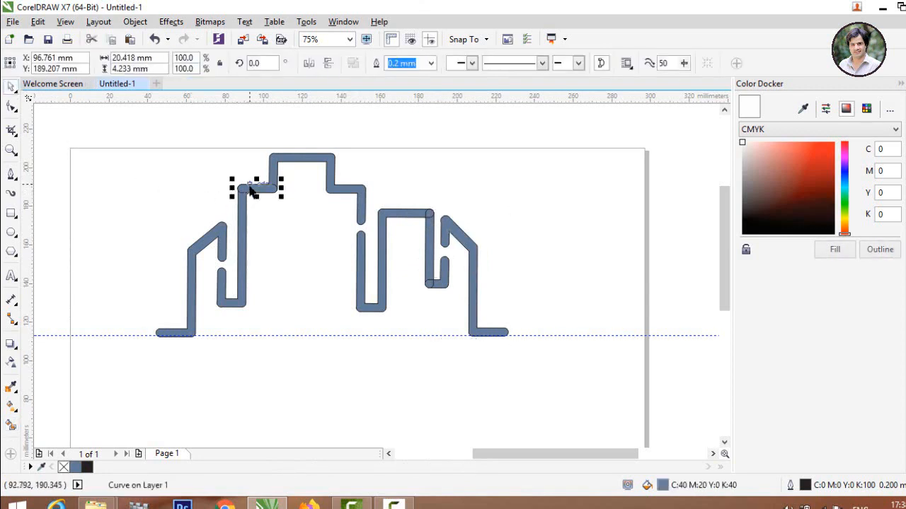
{"action": "left_click", "coordinate": [276, 166], "text": "shift"}
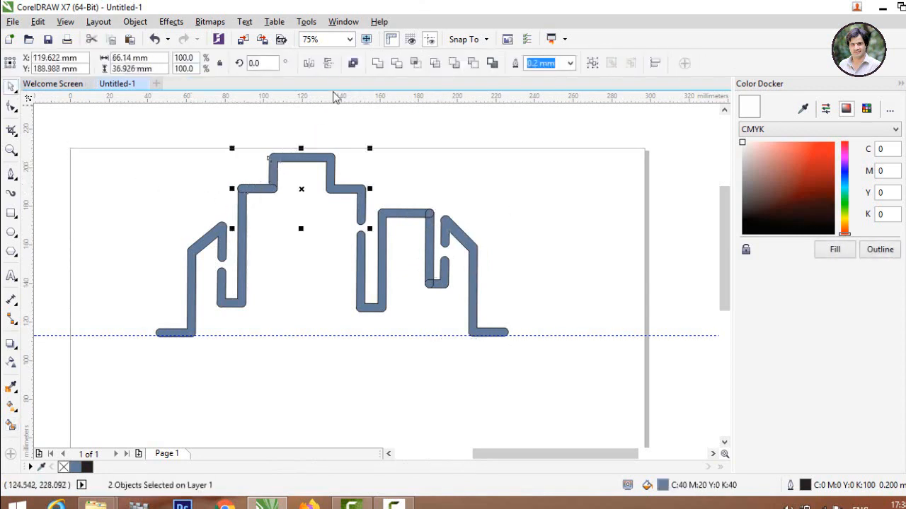
{"action": "left_click", "coordinate": [377, 63]}
{"action": "left_click", "coordinate": [255, 172]}
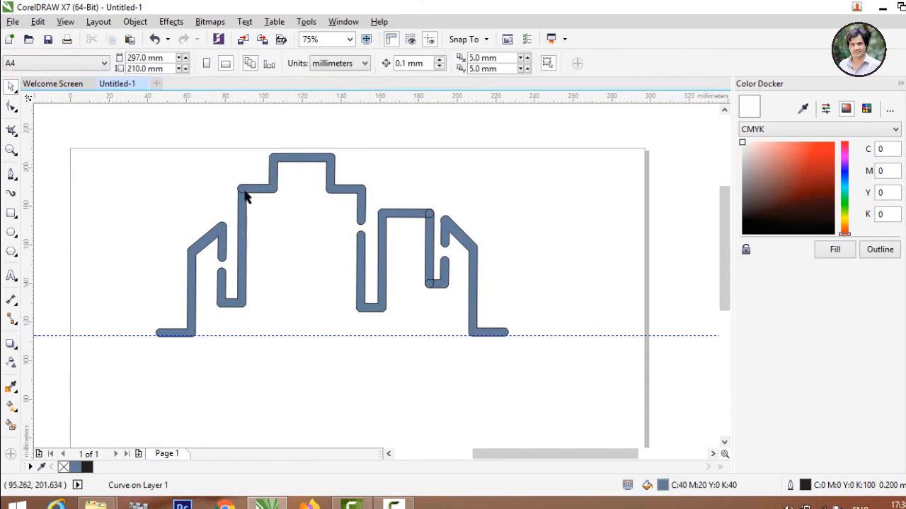
Step: Weld the central block's filled top section to its tall left vertical section
{"action": "left_click", "coordinate": [250, 193]}
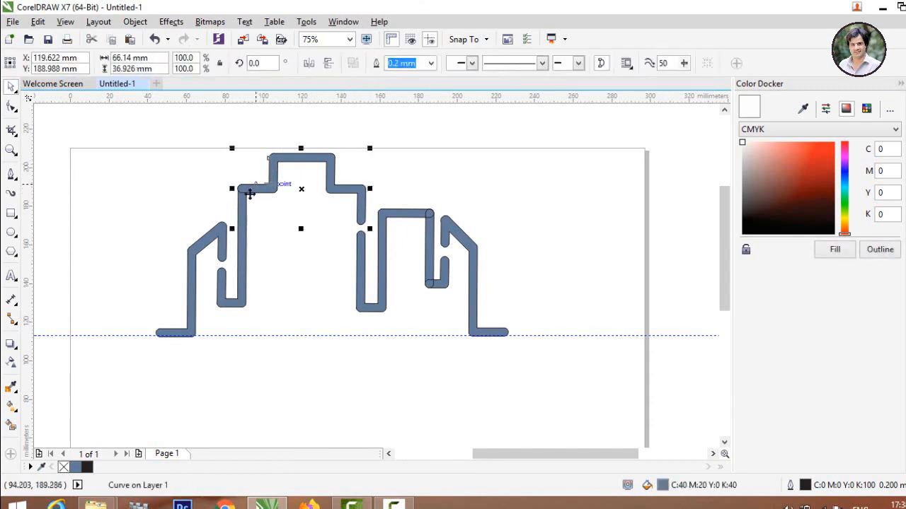
{"action": "left_click", "coordinate": [243, 253], "text": "shift"}
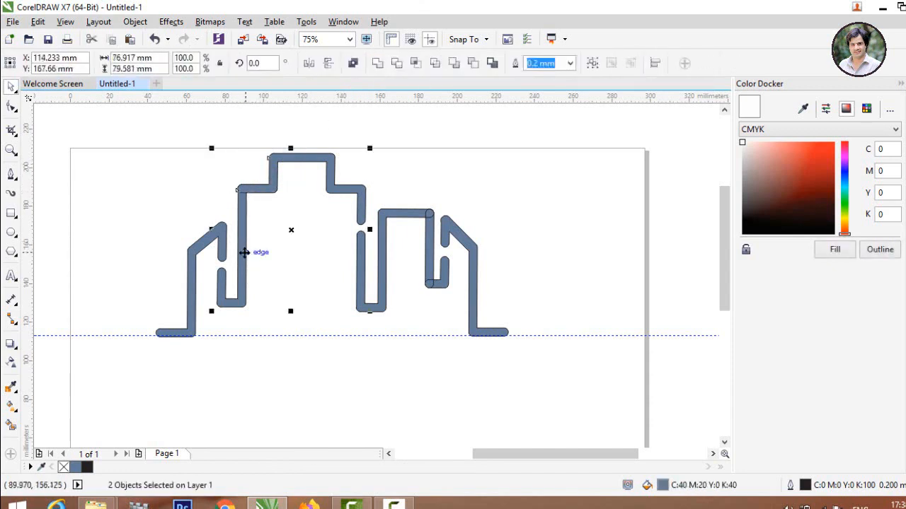
{"action": "left_click", "coordinate": [373, 64]}
{"action": "left_click", "coordinate": [387, 151]}
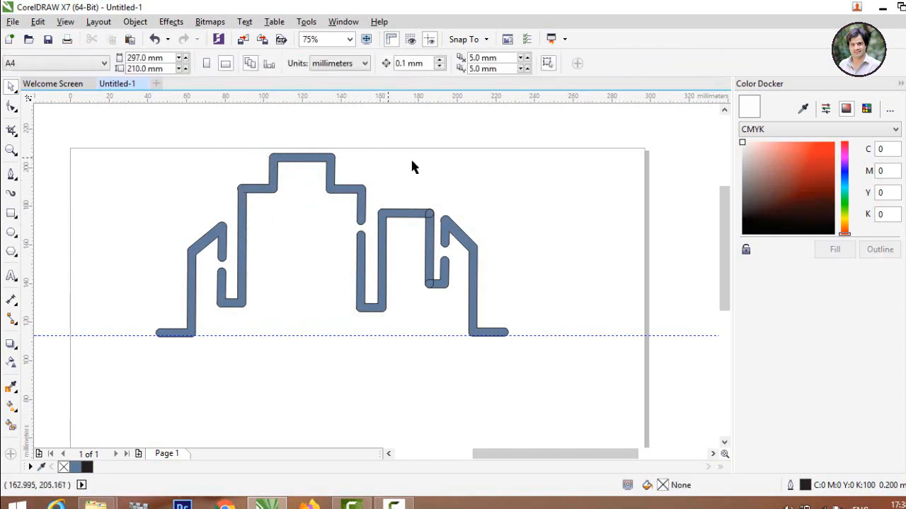
Step: Weld the three main filled pieces of the right-hand block, from the central gap to the right gap, into one shape
{"action": "left_click", "coordinate": [438, 287]}
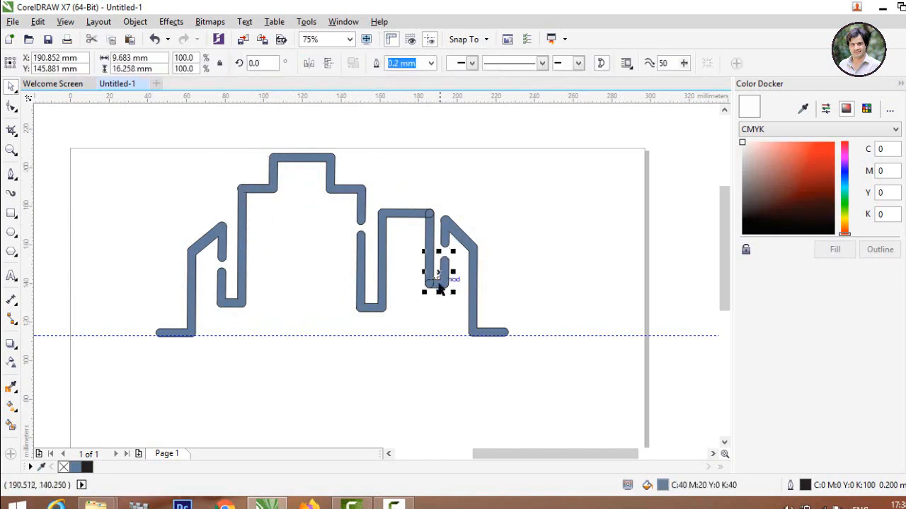
{"action": "left_click", "coordinate": [430, 237], "text": "shift"}
{"action": "left_click", "coordinate": [411, 210], "text": "shift"}
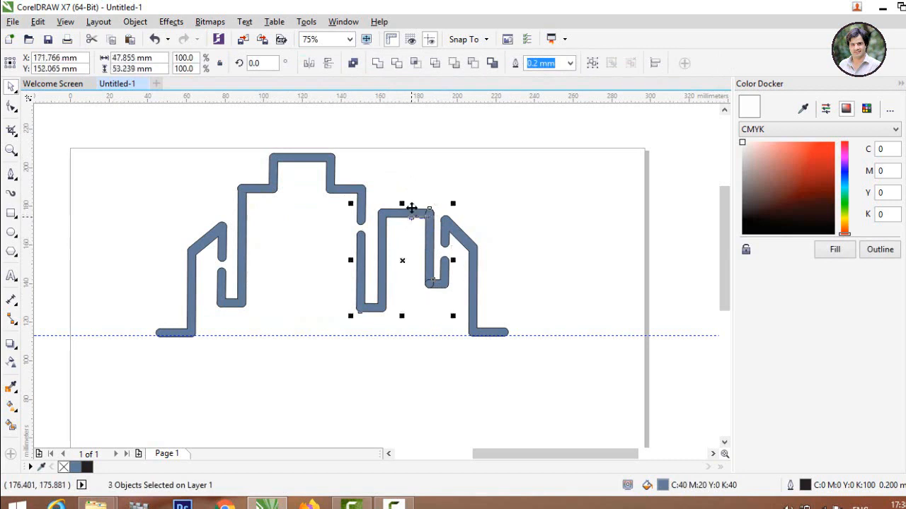
{"action": "left_click", "coordinate": [377, 64]}
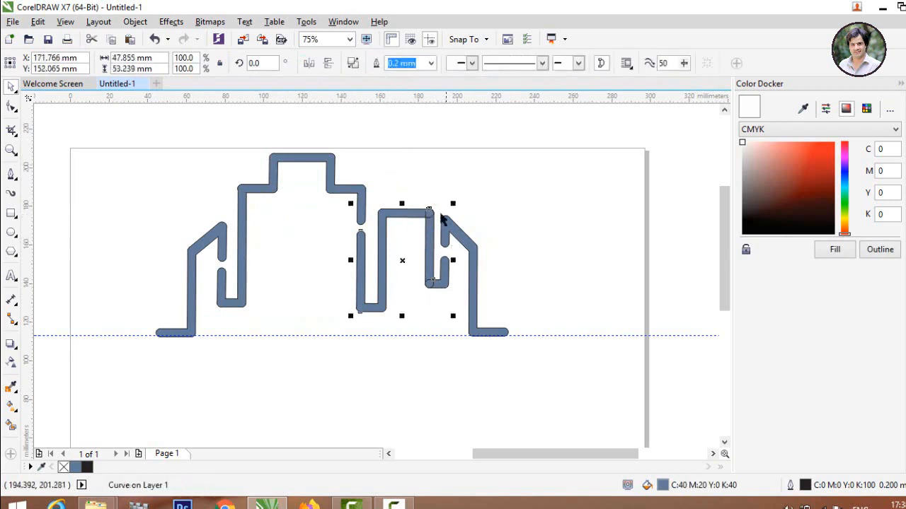
{"action": "left_click", "coordinate": [437, 207]}
Step: Weld the small round piece at the right-hand block's upper right corner into the block
{"action": "left_click", "coordinate": [431, 212]}
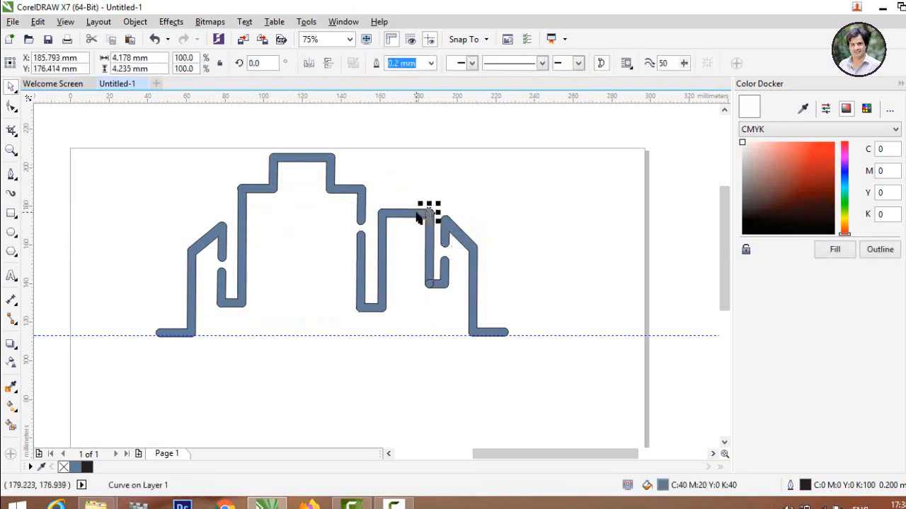
{"action": "left_click", "coordinate": [415, 213], "text": "shift"}
{"action": "left_click", "coordinate": [378, 64]}
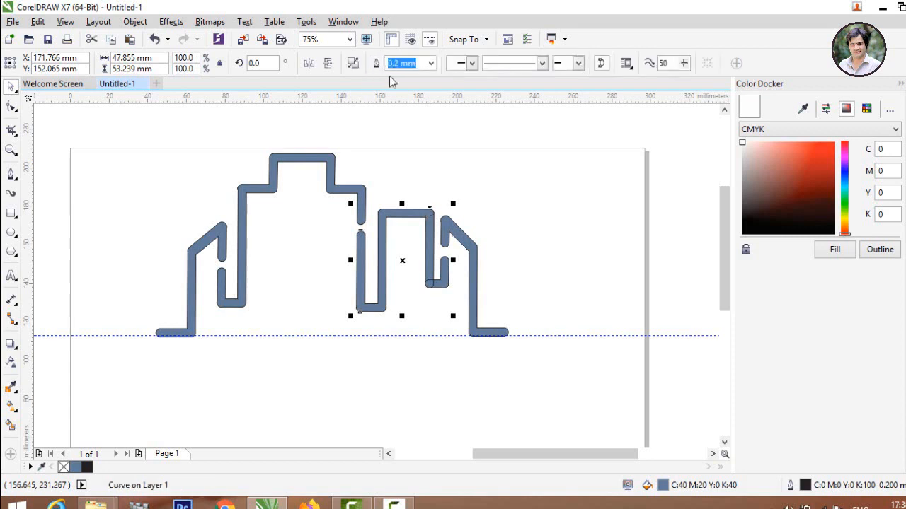
{"action": "left_click", "coordinate": [442, 264]}
Step: Weld the small round piece at the base of the right-hand block's right vertical into the block
{"action": "left_click", "coordinate": [428, 285]}
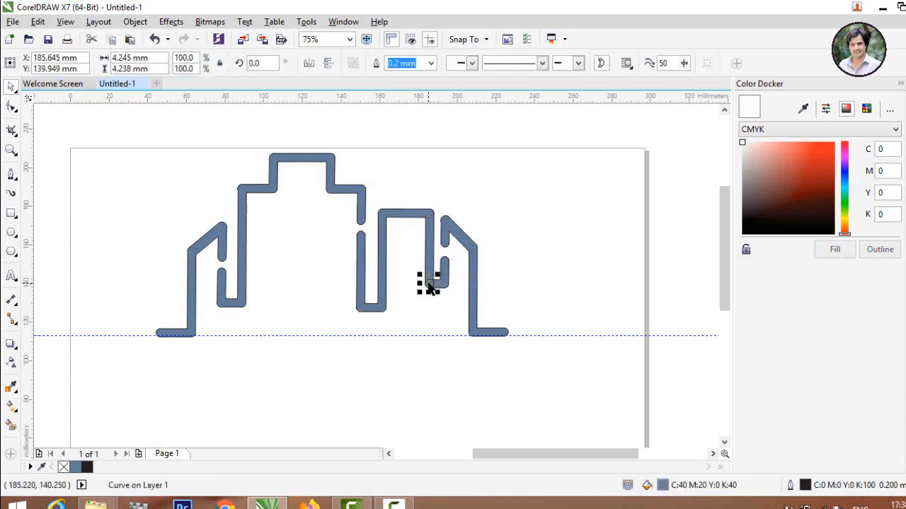
{"action": "left_click", "coordinate": [446, 277], "text": "shift"}
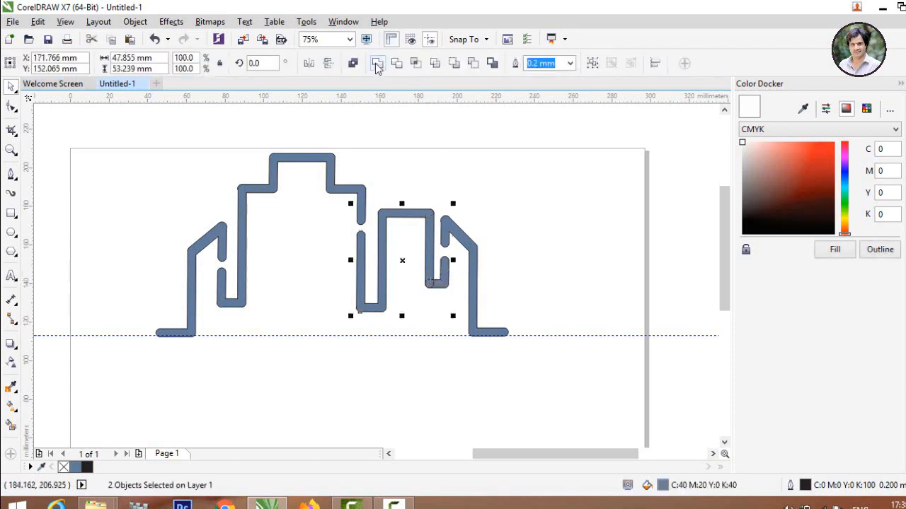
{"action": "left_click", "coordinate": [377, 64]}
{"action": "left_click", "coordinate": [368, 233]}
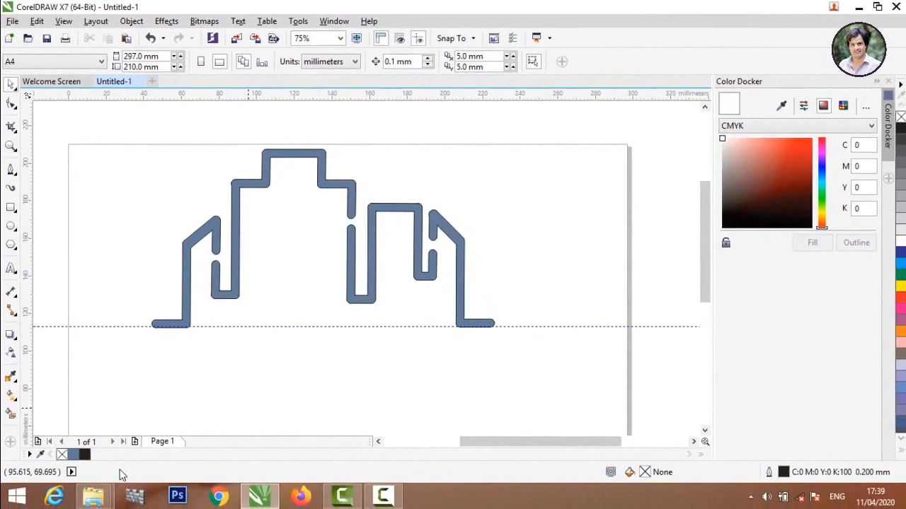
Step: Switch to the Colour Shades folder in File Explorer and place its red shades image on the page below the skyline's right foot
{"action": "mouse_move", "coordinate": [94, 493]}
{"action": "left_click", "coordinate": [209, 423]}
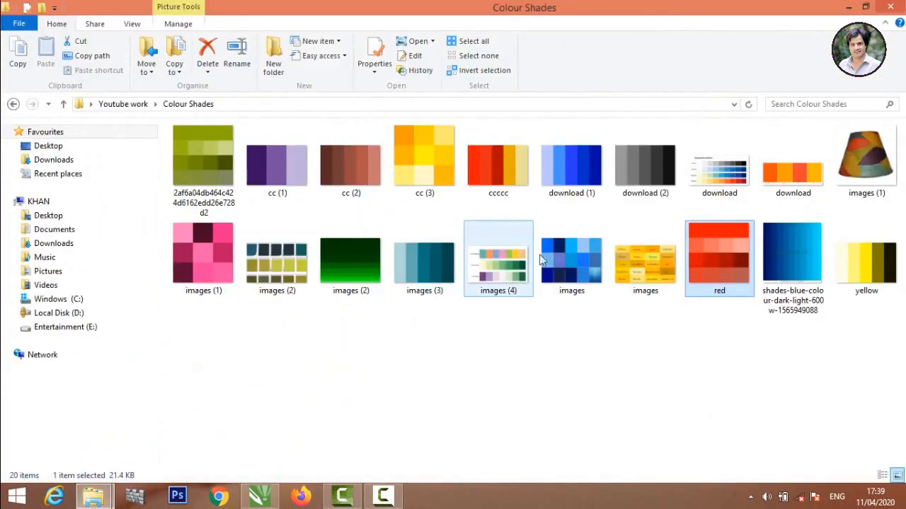
{"action": "left_click", "coordinate": [517, 471]}
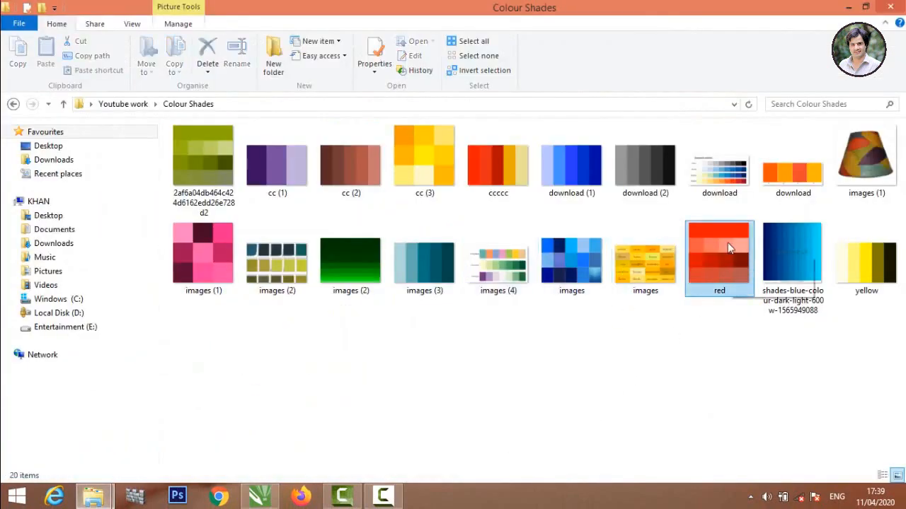
{"action": "left_click_drag", "start_coordinate": [402, 360], "coordinate": [287, 450]}
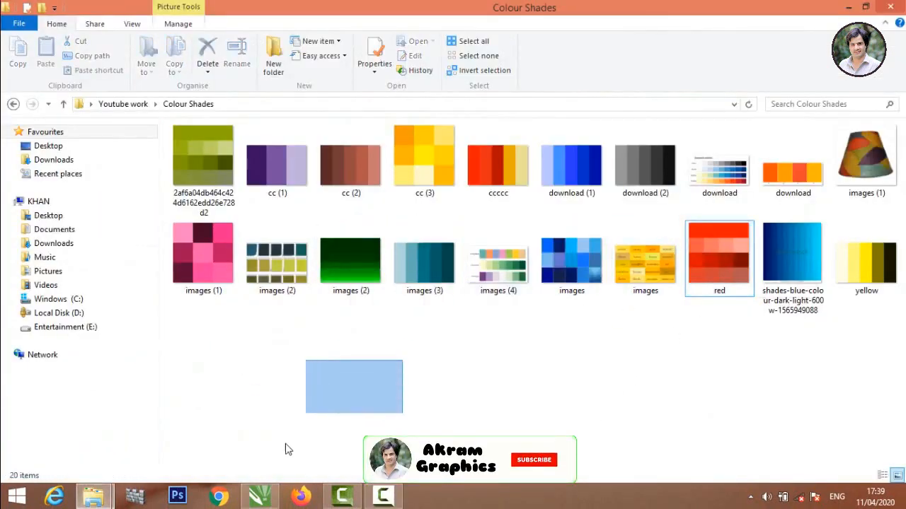
{"action": "left_click_drag", "start_coordinate": [728, 274], "coordinate": [587, 347]}
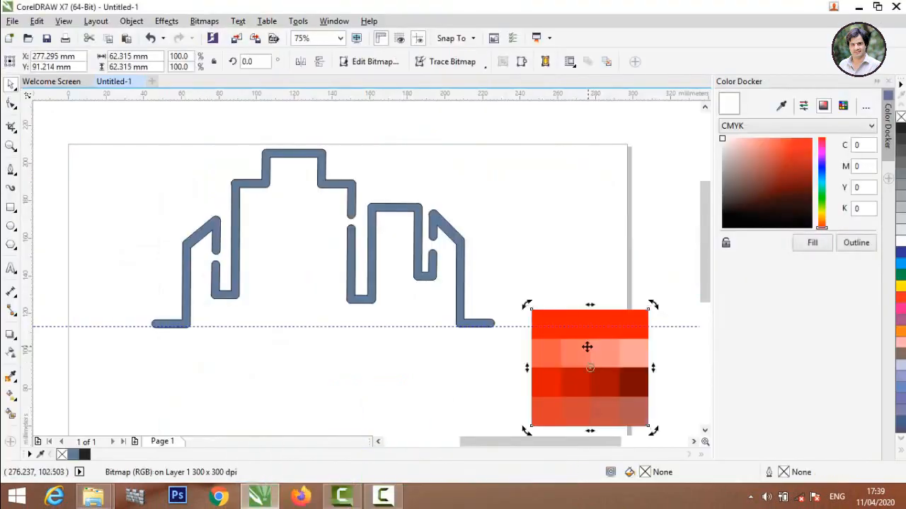
Step: Place the olive green shades image and the yellow cc (3) image from the Colour Shades folder beside the skyline
{"action": "left_click", "coordinate": [259, 499]}
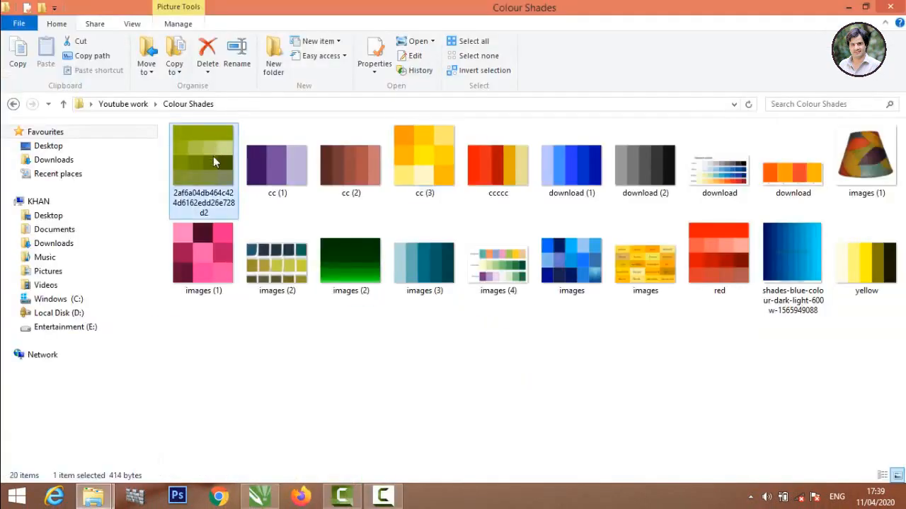
{"action": "left_click_drag", "start_coordinate": [203, 152], "coordinate": [444, 376]}
{"action": "scroll", "coordinate": [444, 376], "scroll_direction": "down", "scroll_amount": 2}
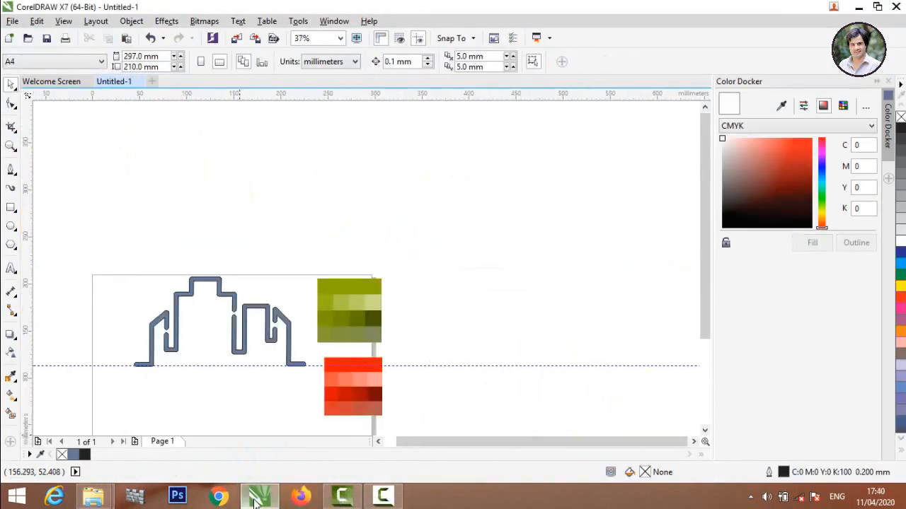
{"action": "left_click", "coordinate": [259, 499]}
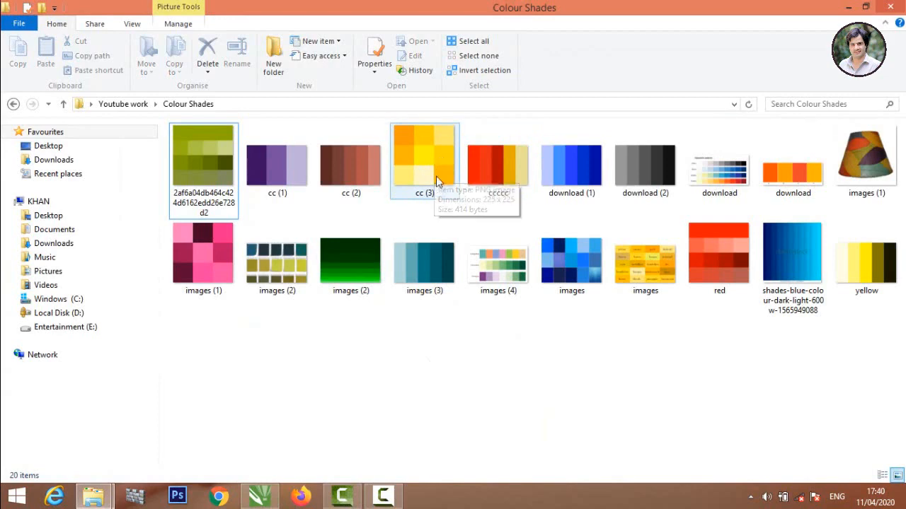
{"action": "left_click_drag", "start_coordinate": [427, 160], "coordinate": [335, 224]}
{"action": "scroll", "coordinate": [194, 363], "scroll_direction": "up", "scroll_amount": 2}
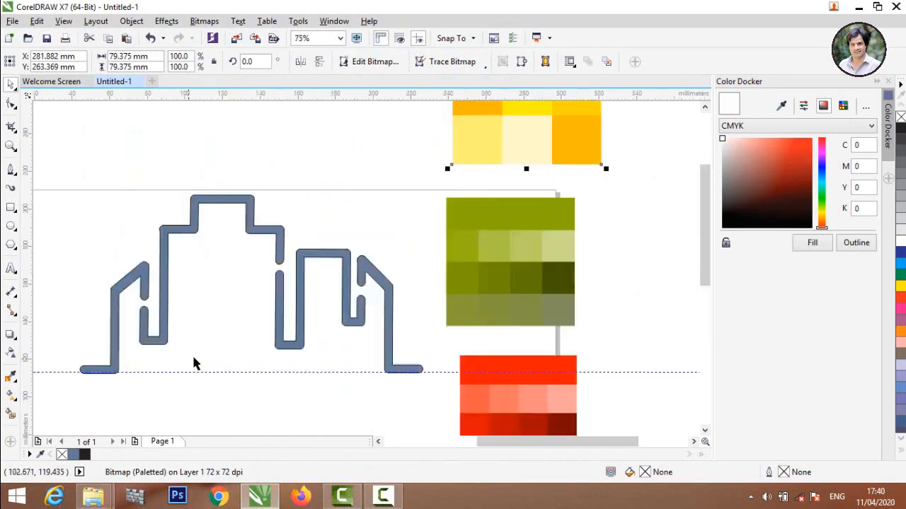
Step: Fill the skyline's left section with green #8CB504, sampling the olive palette image and brightening the sampled shade
{"action": "left_click", "coordinate": [108, 313]}
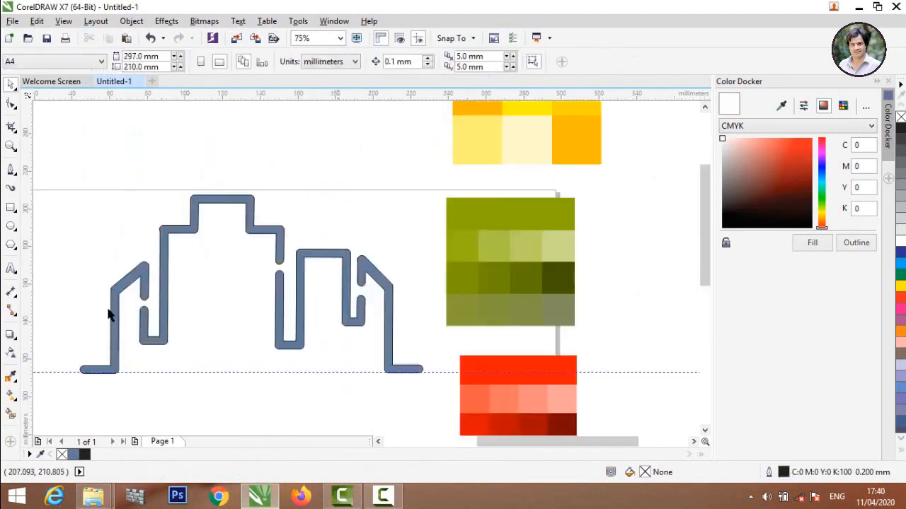
{"action": "left_click", "coordinate": [138, 285]}
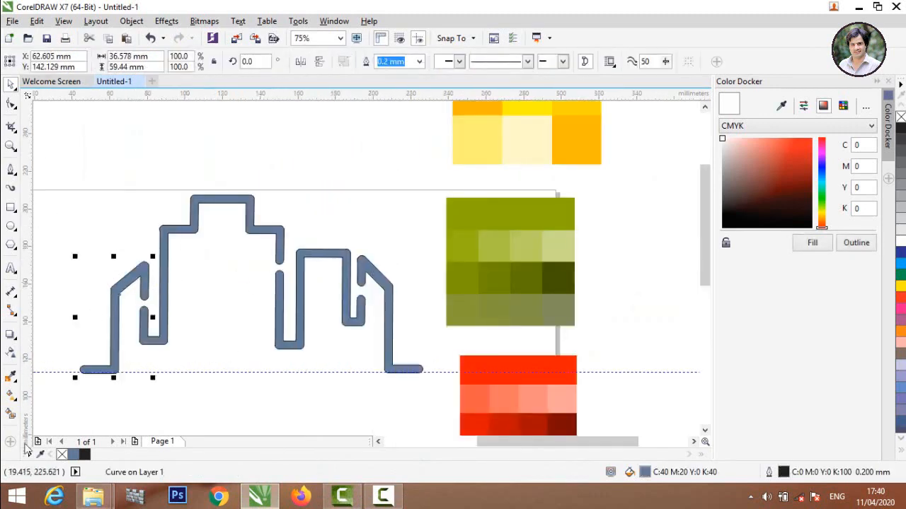
{"action": "left_click", "coordinate": [115, 353]}
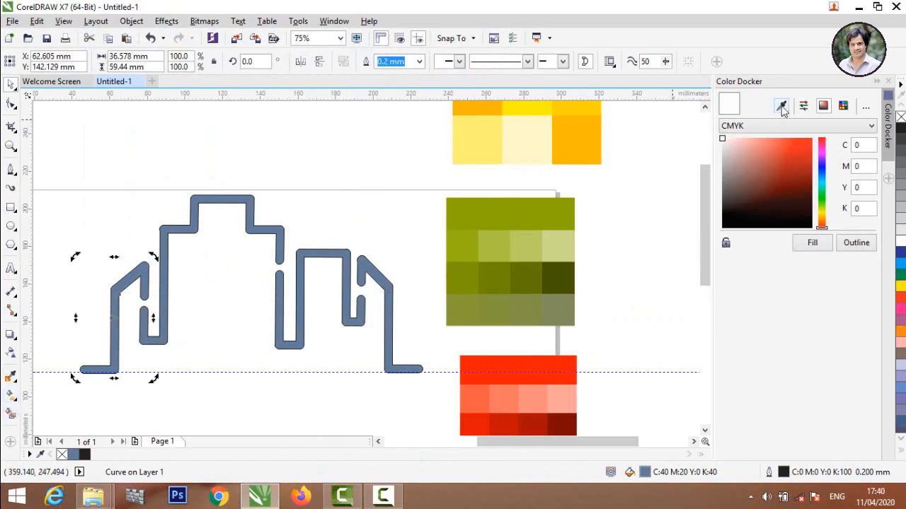
{"action": "left_click", "coordinate": [781, 107]}
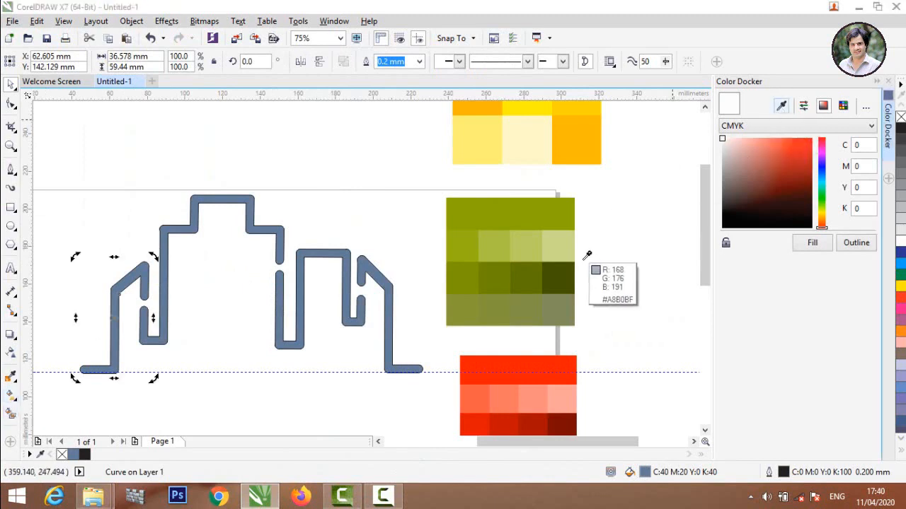
{"action": "left_click", "coordinate": [536, 272]}
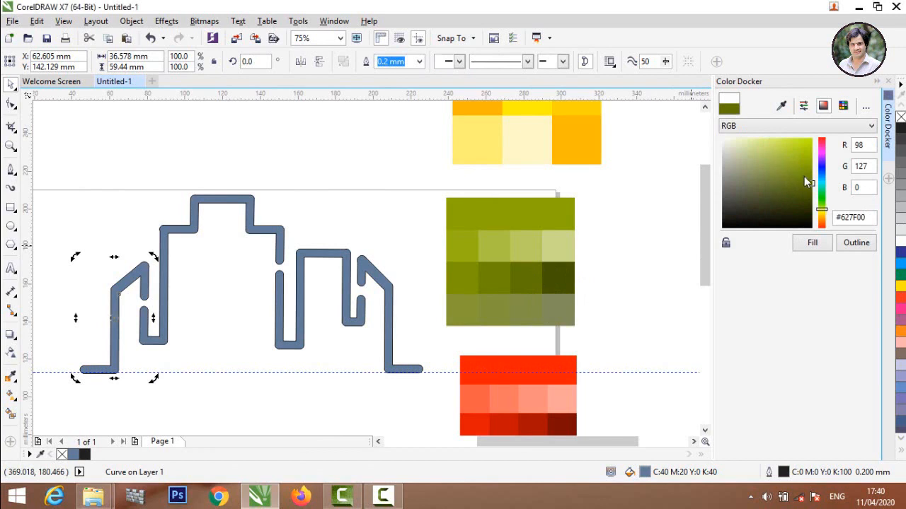
{"action": "left_click_drag", "start_coordinate": [810, 184], "coordinate": [810, 165]}
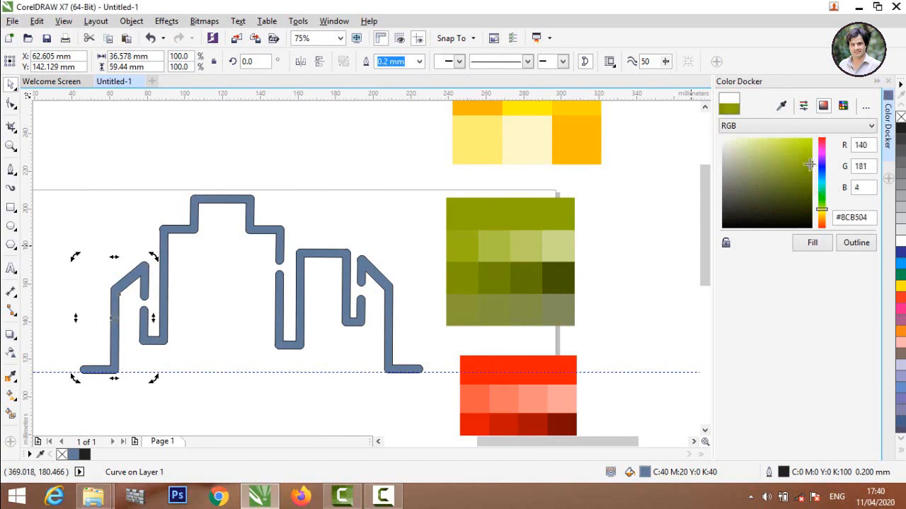
{"action": "left_click", "coordinate": [813, 246]}
{"action": "left_click", "coordinate": [212, 146]}
Step: Fill the tall central section of the skyline with red #FE0000 sampled from the red palette image
{"action": "left_click", "coordinate": [240, 199]}
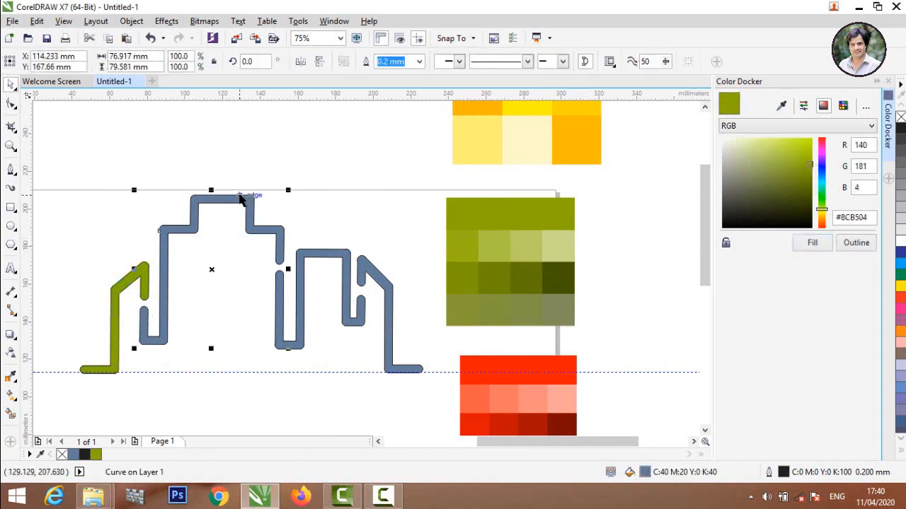
{"action": "left_click", "coordinate": [781, 105]}
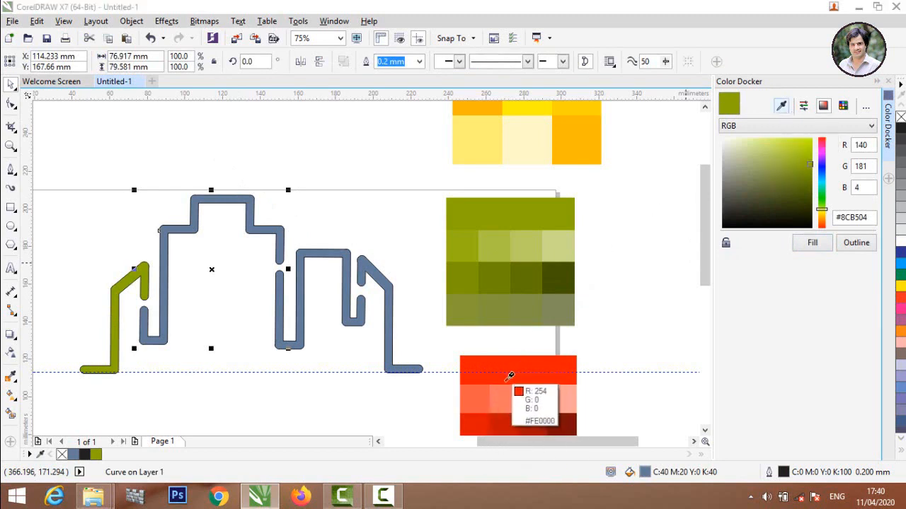
{"action": "left_click", "coordinate": [477, 365]}
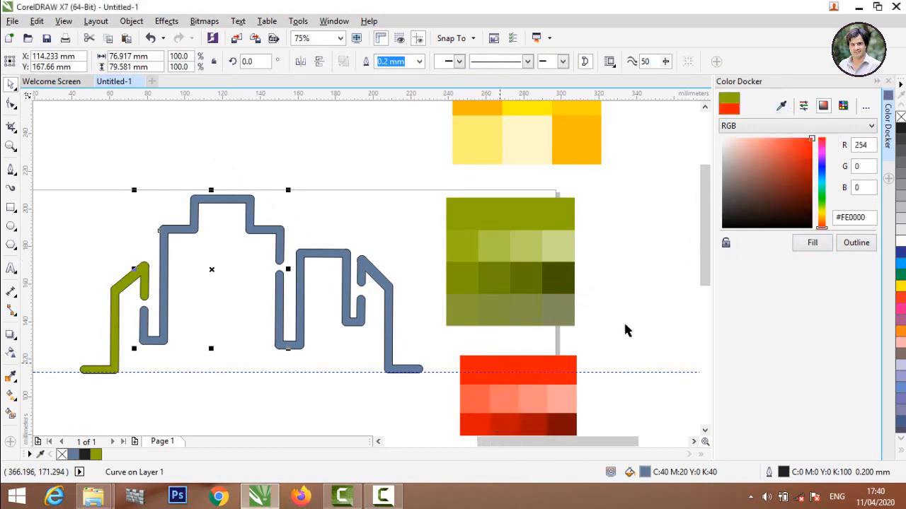
{"action": "left_click", "coordinate": [811, 245]}
{"action": "left_click", "coordinate": [364, 152]}
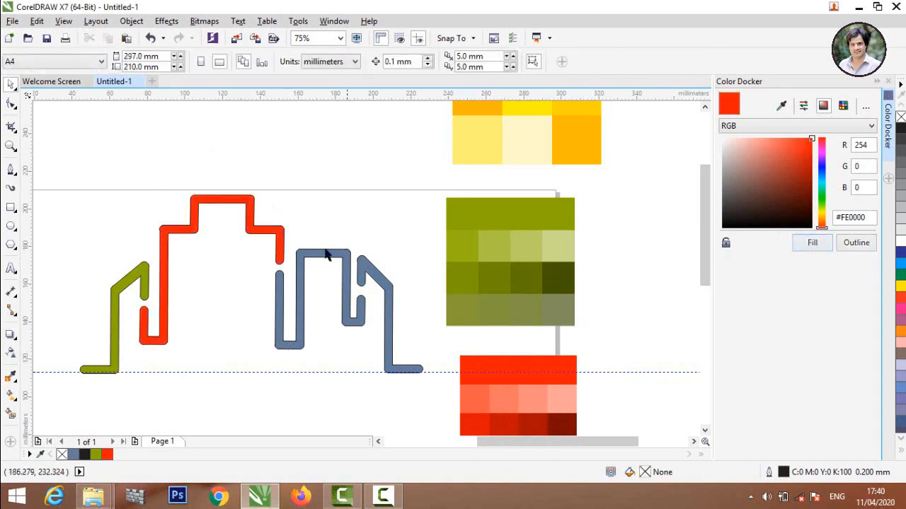
Step: Fill the skyline section right of the central gap with yellow #FFFF38, sampling the yellow palette image and lightening the shade
{"action": "left_click", "coordinate": [322, 256]}
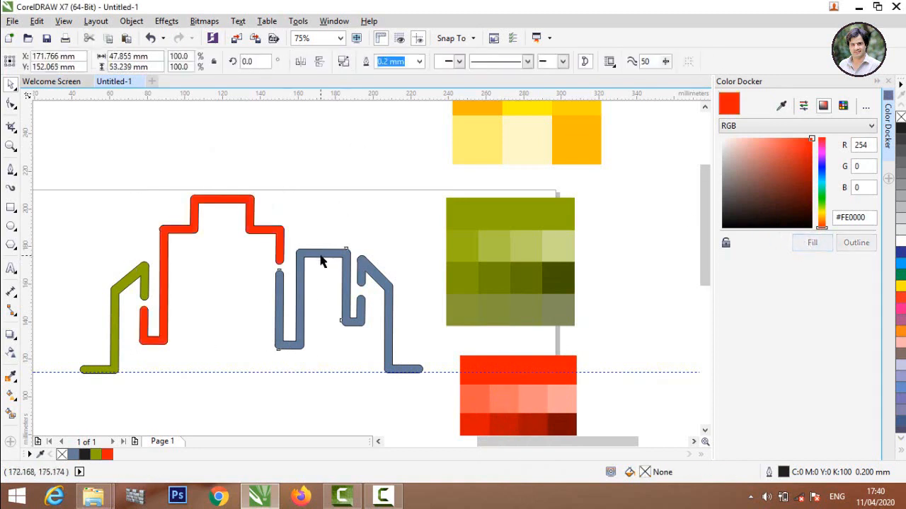
{"action": "left_click", "coordinate": [782, 106]}
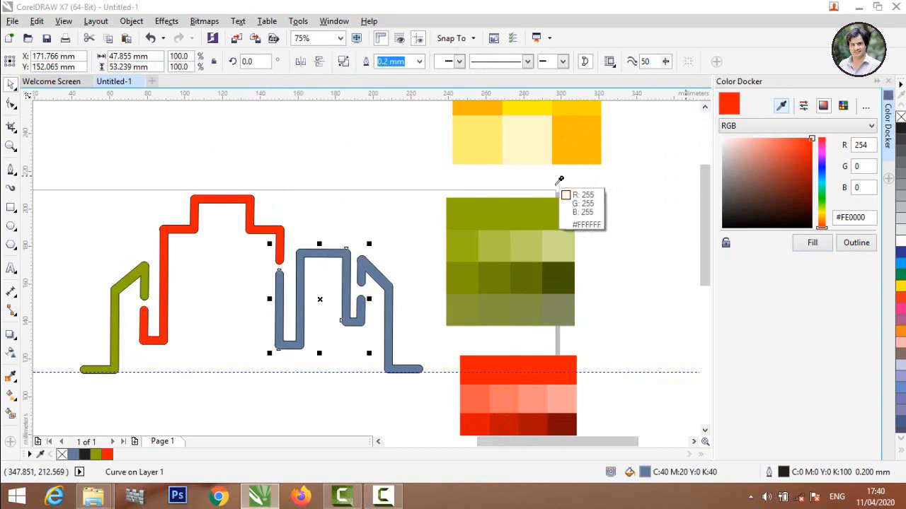
{"action": "left_click", "coordinate": [495, 107]}
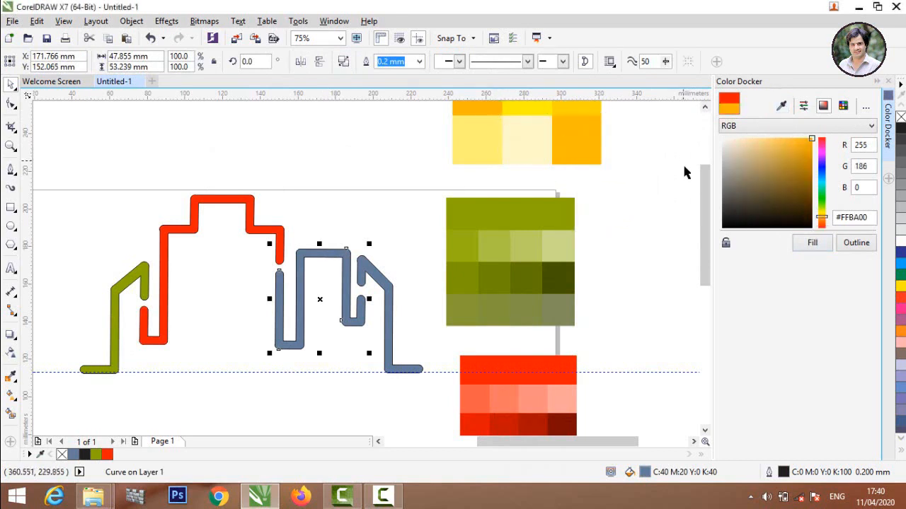
{"action": "left_click_drag", "start_coordinate": [703, 203], "coordinate": [704, 189]}
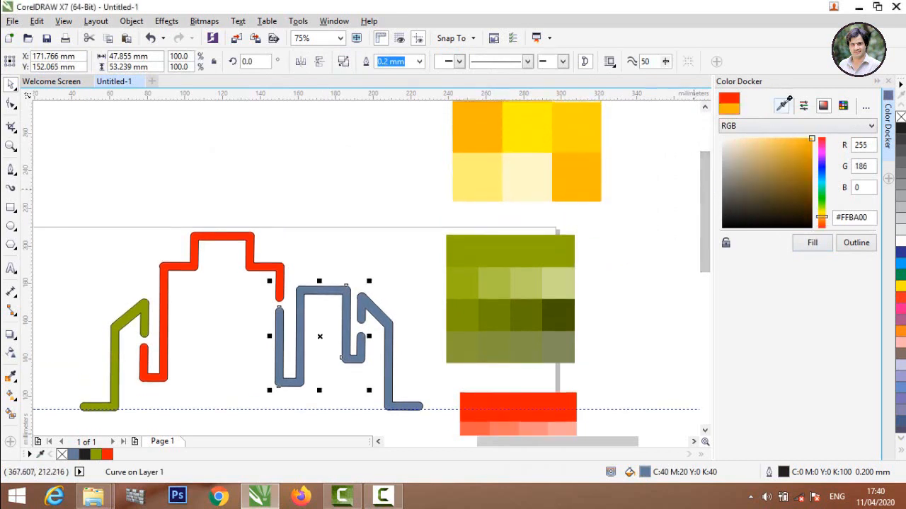
{"action": "left_click", "coordinate": [783, 106]}
{"action": "left_click", "coordinate": [524, 122]}
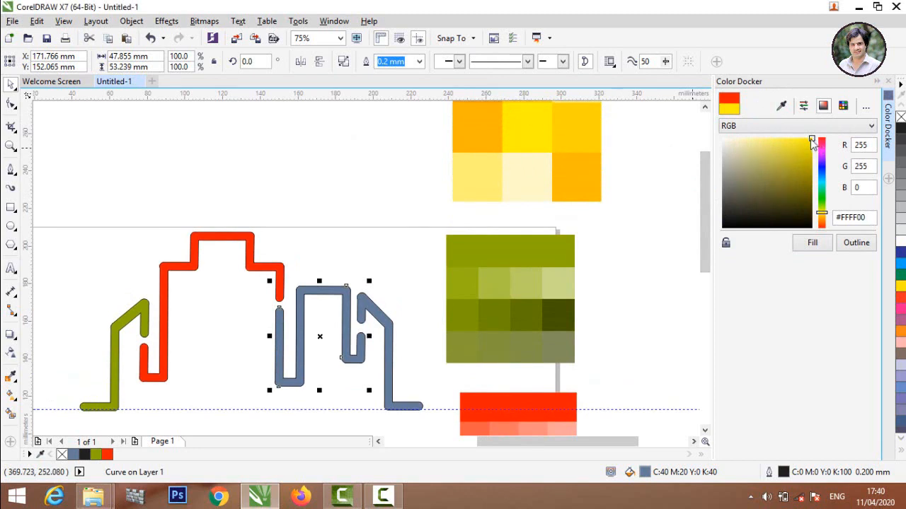
{"action": "mouse_move", "coordinate": [813, 142]}
{"action": "left_mouse_down"}
{"action": "mouse_move", "coordinate": [788, 157]}
{"action": "mouse_move", "coordinate": [792, 136]}
{"action": "left_mouse_up"}
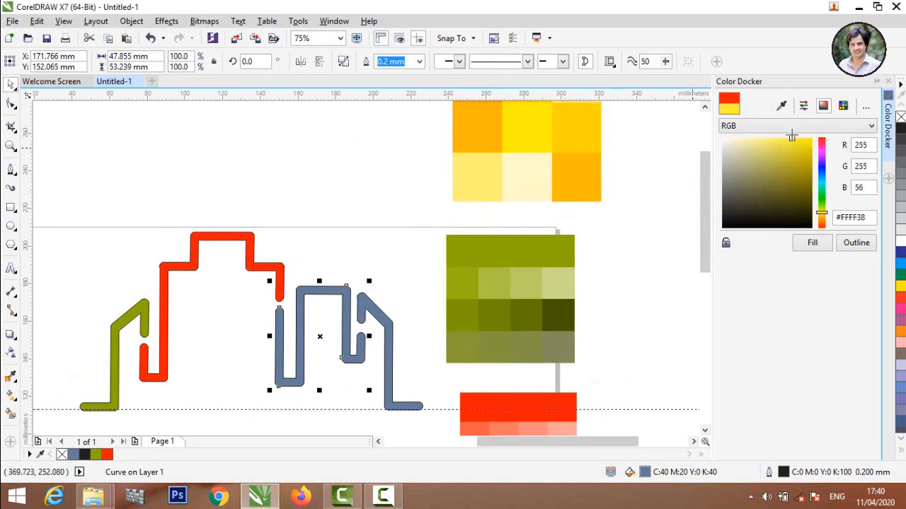
{"action": "left_click", "coordinate": [807, 243]}
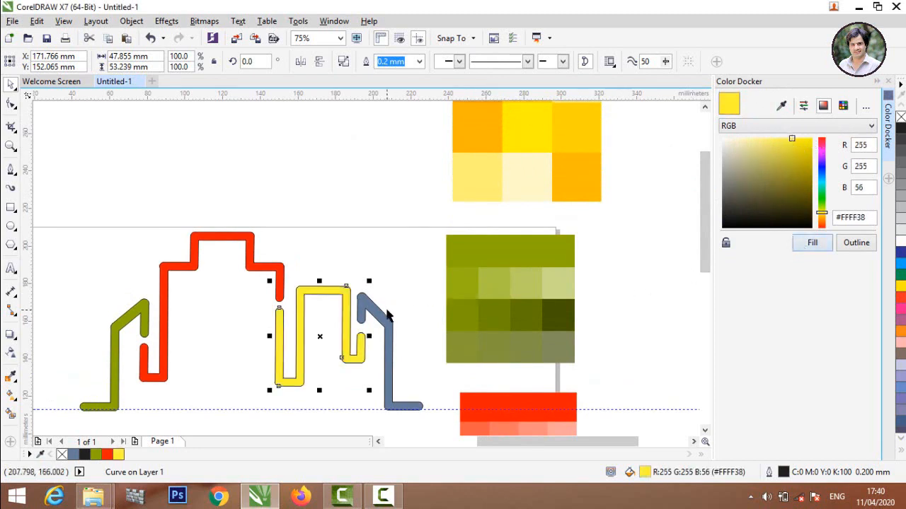
Step: Fill the skyline's rightmost section with dark green #465B00 sampled from the olive palette image
{"action": "left_click", "coordinate": [382, 313]}
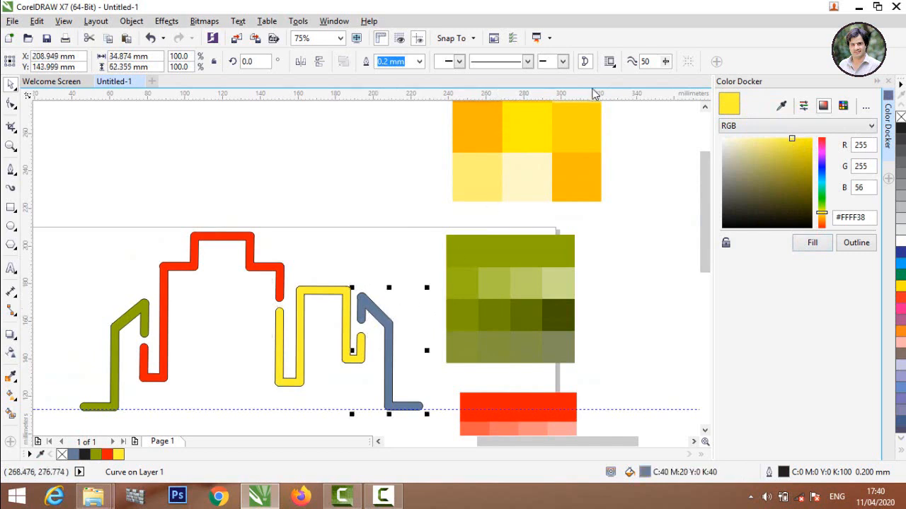
{"action": "scroll", "coordinate": [440, 184], "scroll_direction": "down", "scroll_amount": 4}
{"action": "scroll", "coordinate": [440, 183], "scroll_direction": "up", "scroll_amount": 2}
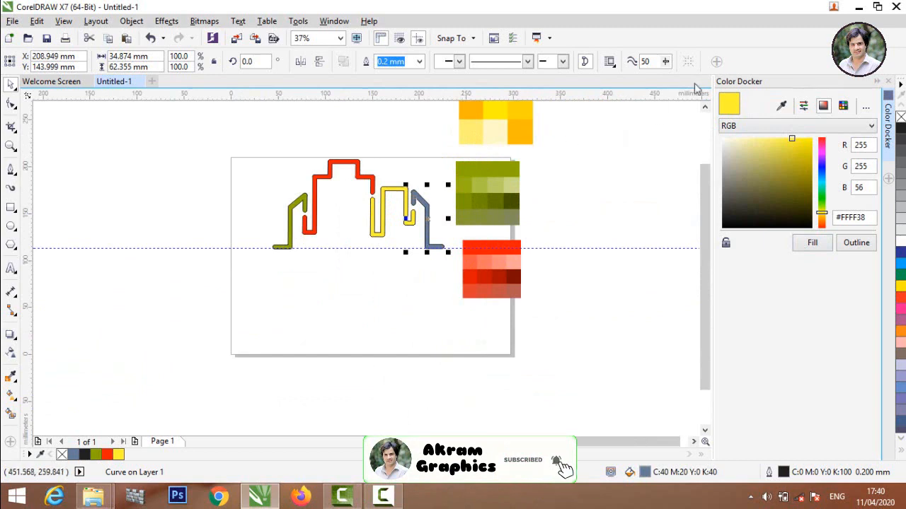
{"action": "left_click", "coordinate": [781, 106]}
{"action": "left_click", "coordinate": [504, 206]}
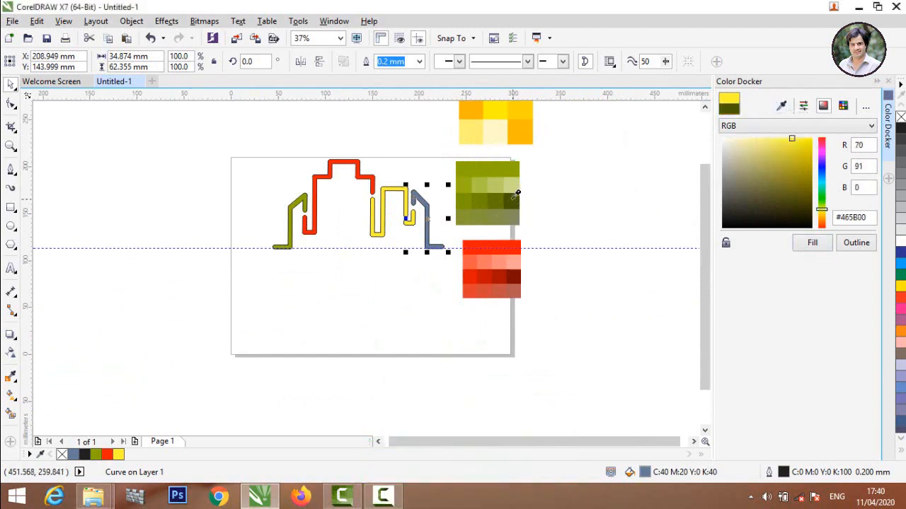
{"action": "left_click", "coordinate": [807, 244]}
{"action": "key", "text": "Escape"}
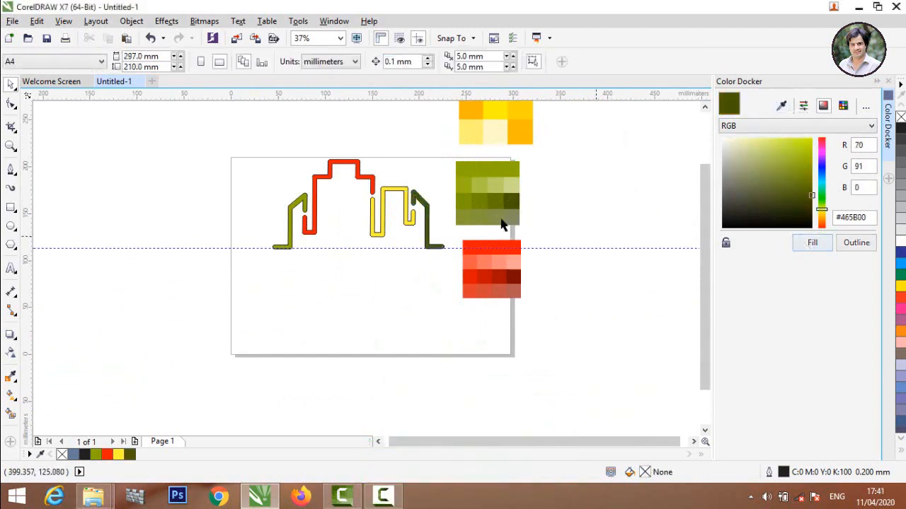
Step: Set the outline width of all the skyline pieces to None
{"action": "scroll", "coordinate": [501, 225], "scroll_direction": "down", "scroll_amount": 2}
{"action": "scroll", "coordinate": [424, 170], "scroll_direction": "up", "scroll_amount": 2}
{"action": "scroll", "coordinate": [460, 227], "scroll_direction": "down", "scroll_amount": 2}
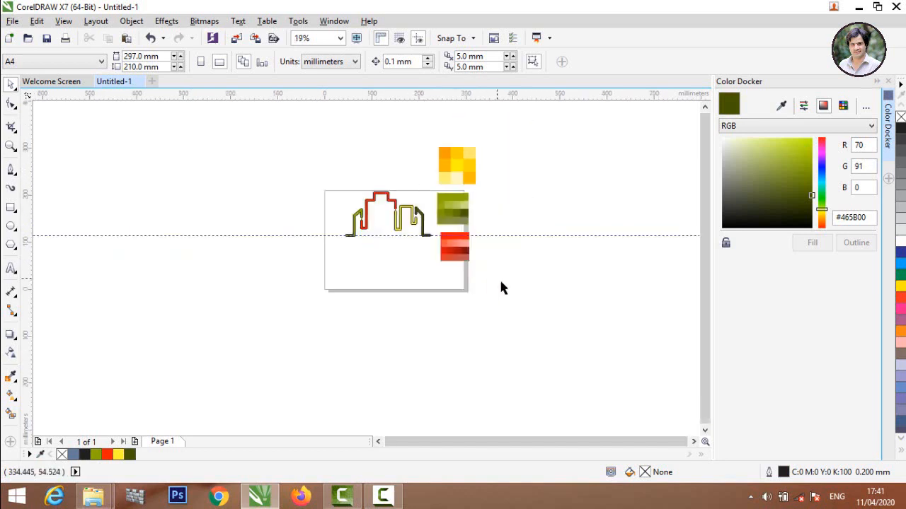
{"action": "scroll", "coordinate": [498, 277], "scroll_direction": "up", "scroll_amount": 2}
{"action": "key", "text": "ctrl+a"}
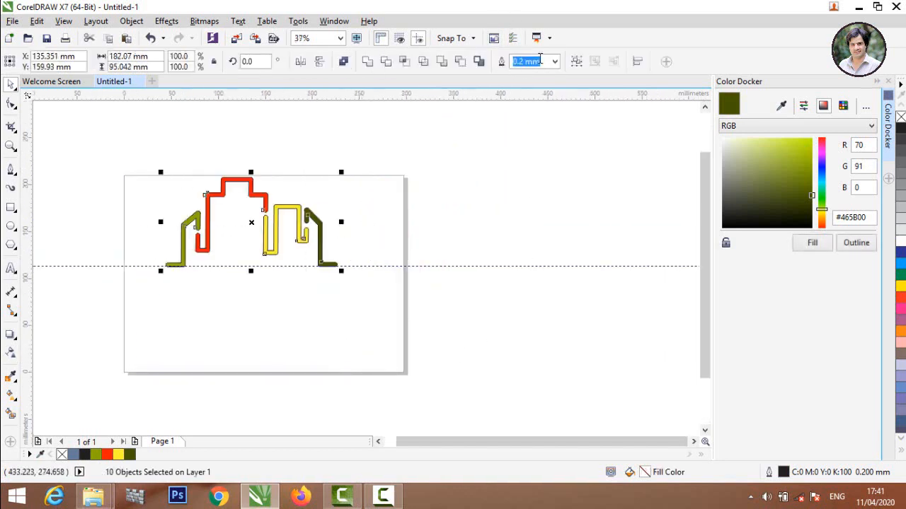
{"action": "left_click", "coordinate": [556, 63]}
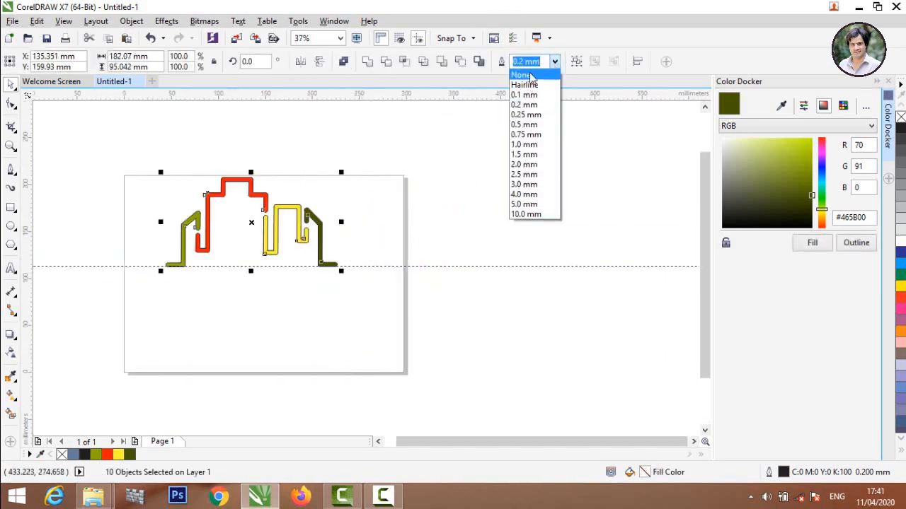
{"action": "left_click", "coordinate": [529, 75]}
{"action": "left_click", "coordinate": [358, 229]}
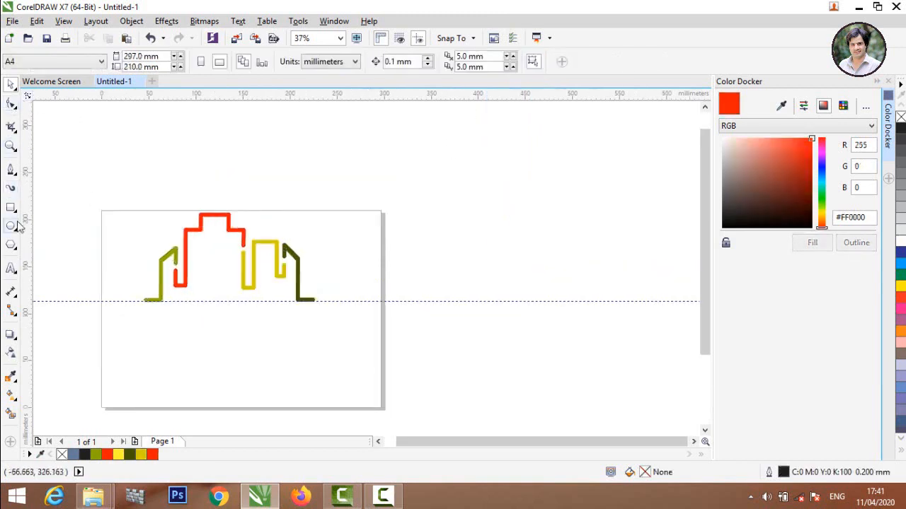
Step: Add the text "Khan Colour City" below the skyline and enlarge it to about 203 mm wide
{"action": "left_click", "coordinate": [11, 271]}
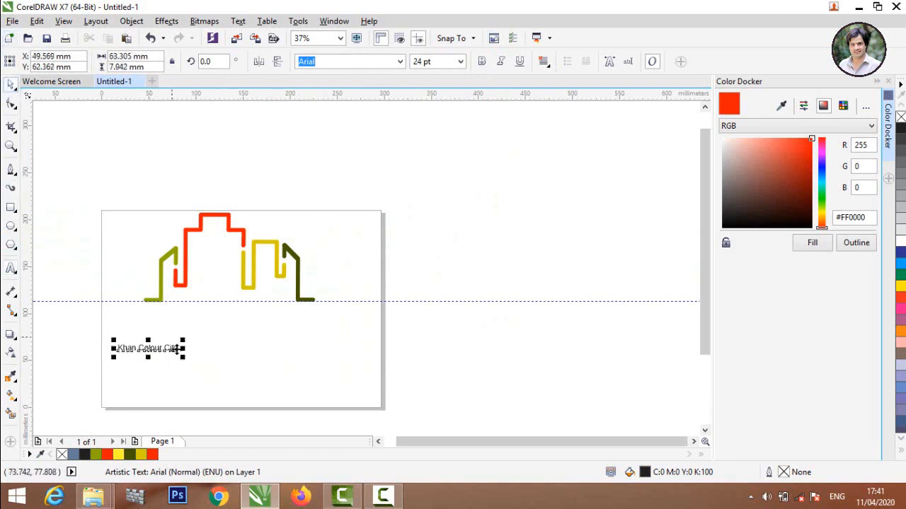
{"action": "left_click_drag", "start_coordinate": [183, 358], "coordinate": [300, 417]}
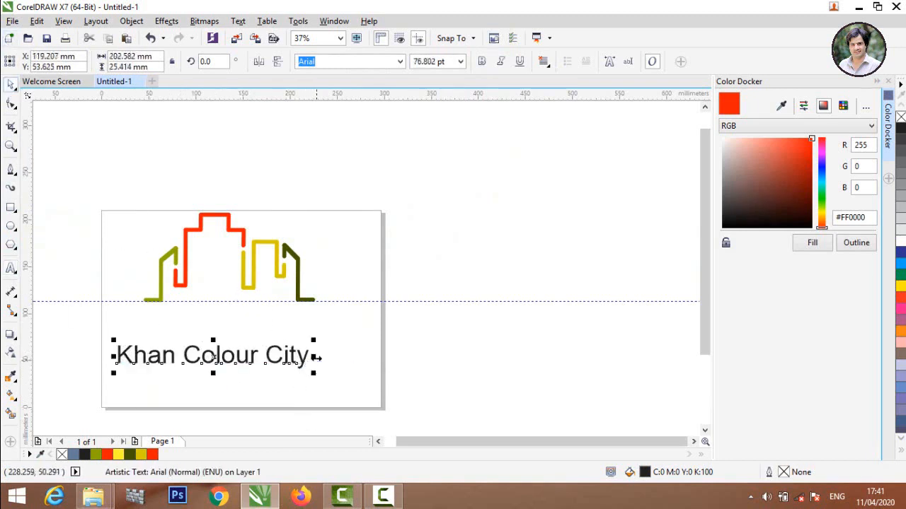
Step: Set the Khan Colour City text in the Bauhaus 93 font and move it directly beneath the skyline
{"action": "double_click", "coordinate": [307, 358]}
{"action": "left_click_drag", "start_coordinate": [308, 357], "coordinate": [113, 358]}
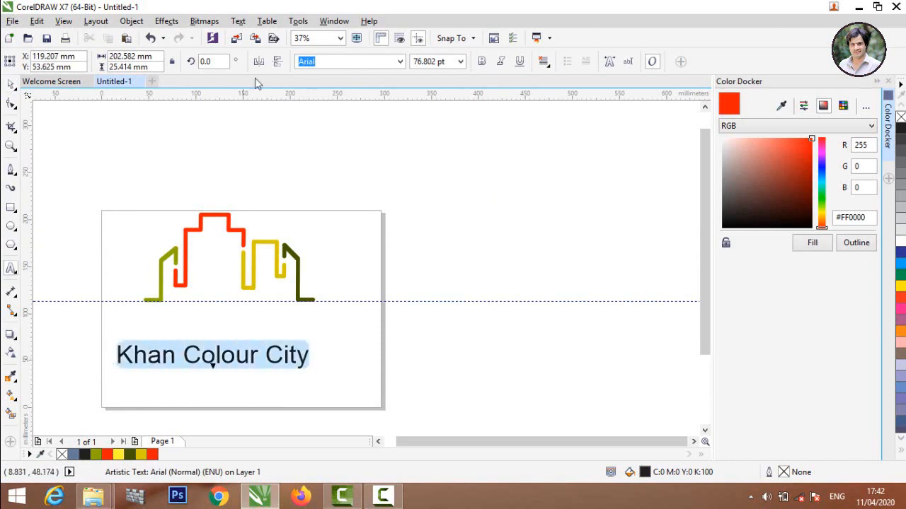
{"action": "left_click", "coordinate": [400, 61]}
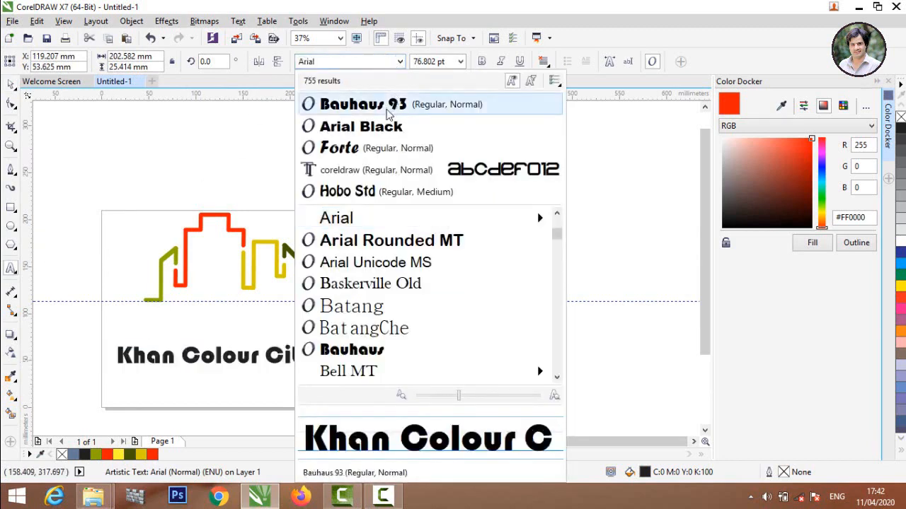
{"action": "left_click", "coordinate": [340, 127]}
{"action": "left_click", "coordinate": [11, 85]}
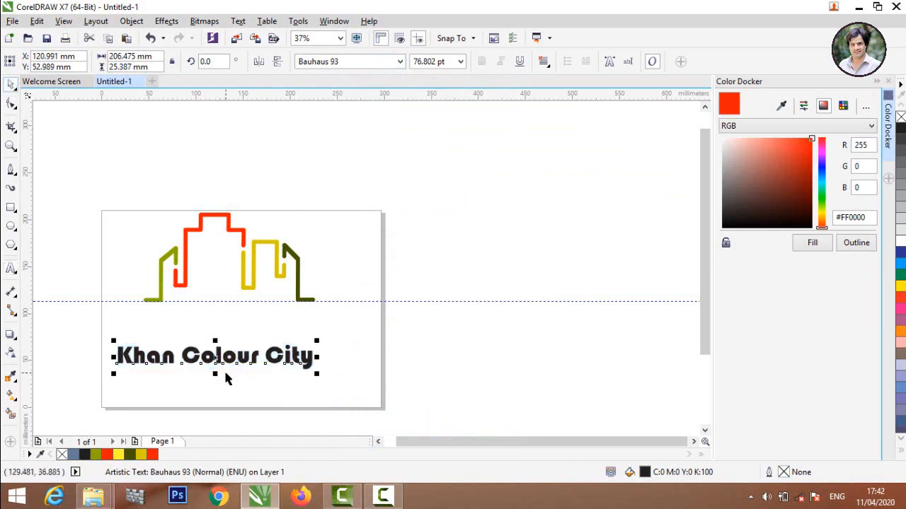
{"action": "left_click_drag", "start_coordinate": [232, 360], "coordinate": [245, 322]}
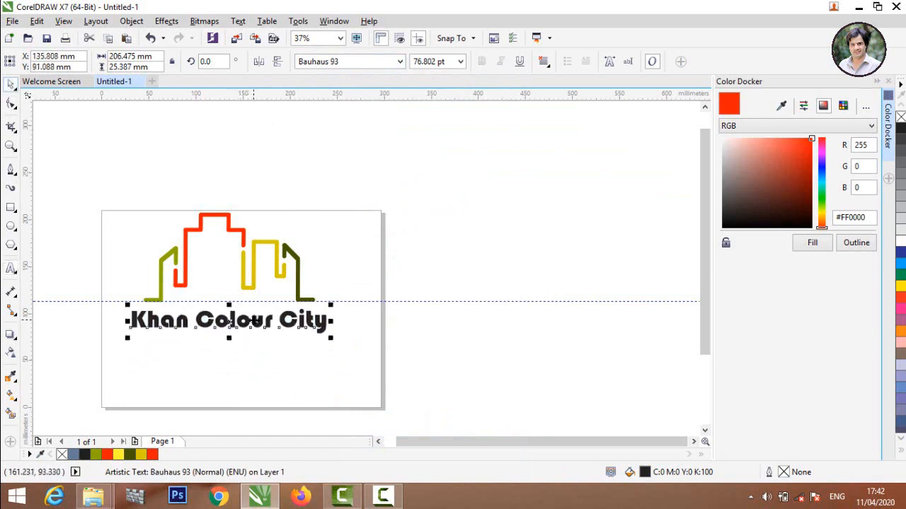
Step: Fill the Khan Colour City text with dark green #465B00 sampled from the skyline's rightmost section
{"action": "left_click", "coordinate": [372, 307]}
{"action": "left_click", "coordinate": [288, 327]}
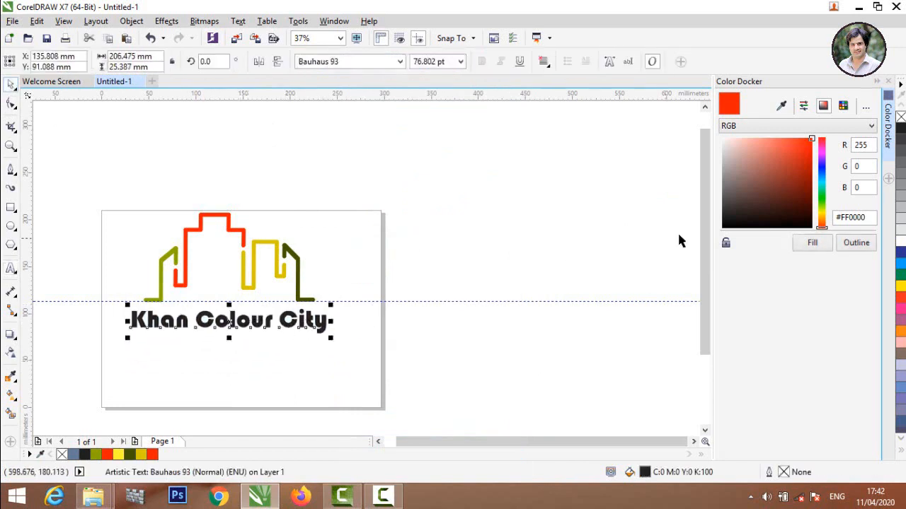
{"action": "left_click", "coordinate": [782, 106]}
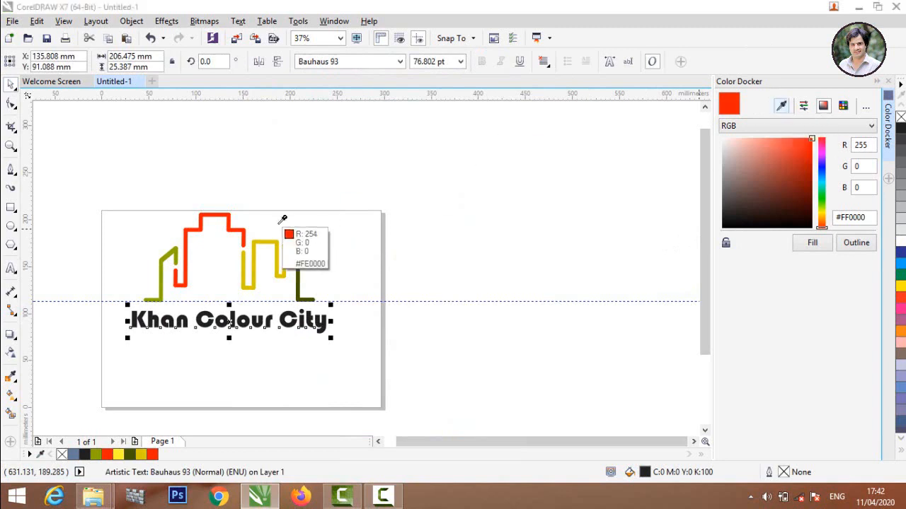
{"action": "left_click", "coordinate": [297, 260]}
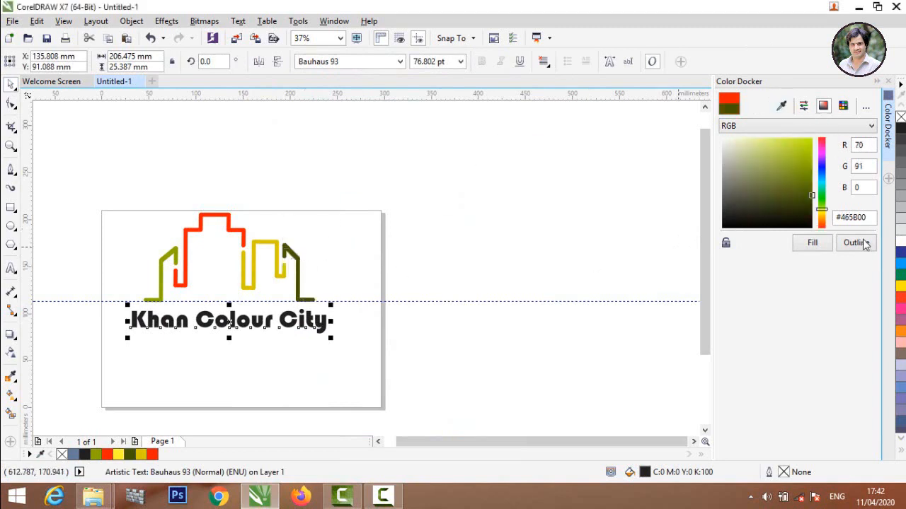
{"action": "left_click", "coordinate": [812, 243]}
{"action": "left_click", "coordinate": [148, 167]}
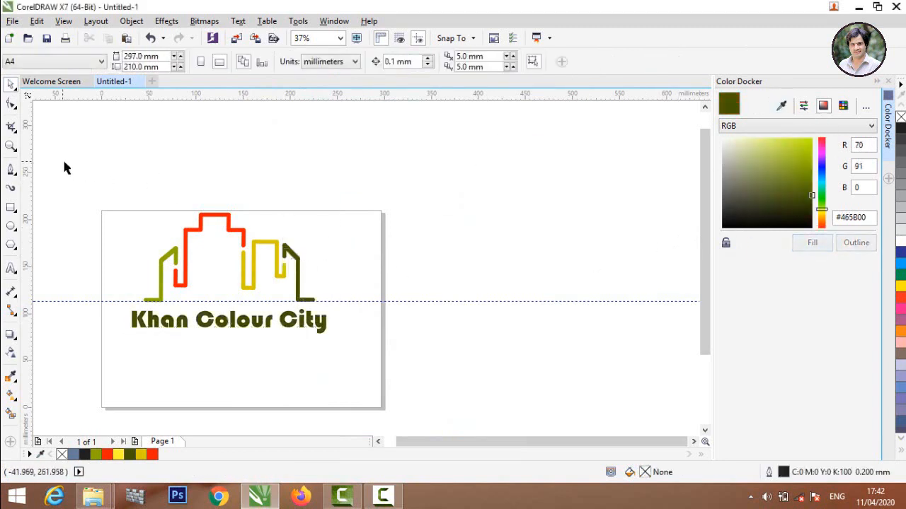
Step: Group all the skyline pieces and the Khan Colour City text into one object
{"action": "scroll", "coordinate": [380, 452], "scroll_direction": "down", "scroll_amount": 2}
{"action": "key", "text": "ctrl+a"}
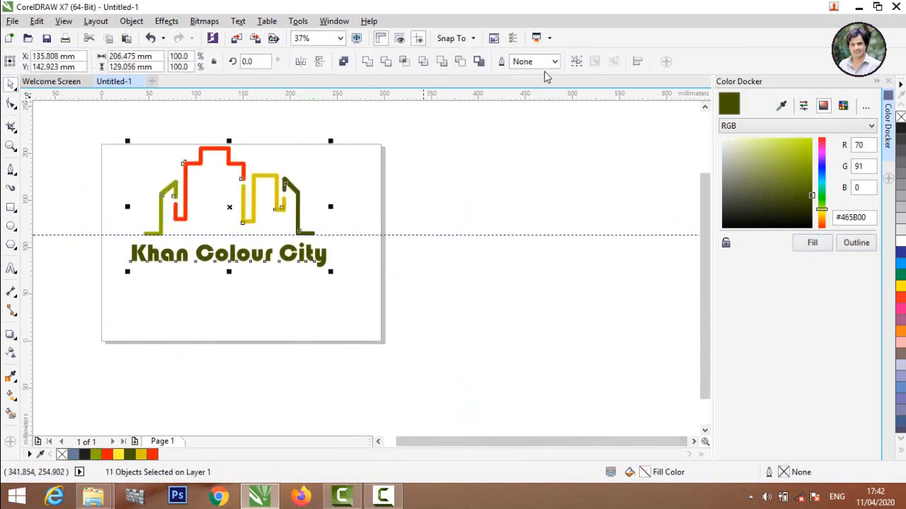
{"action": "left_click", "coordinate": [576, 62]}
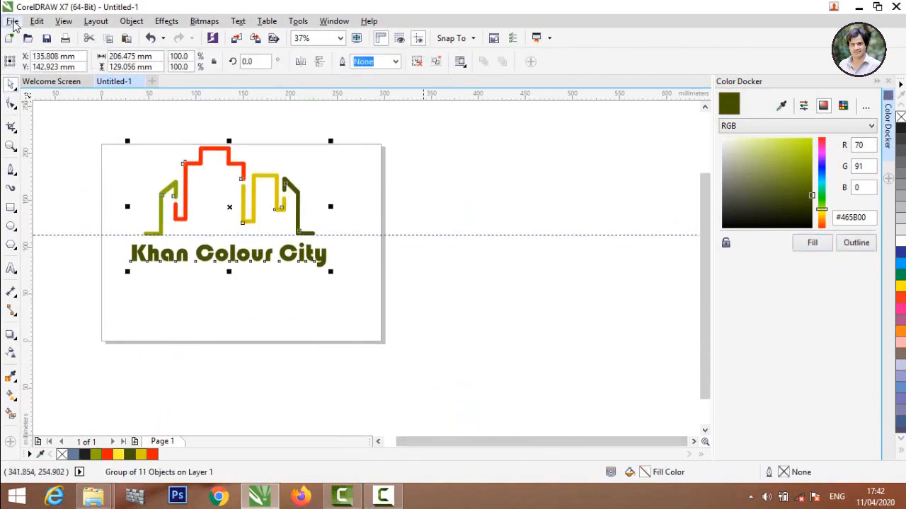
Step: Export only the selected logo to the Desktop as the PNG file Untitled-1, in 24-bit RGB with transparency
{"action": "left_click", "coordinate": [12, 21]}
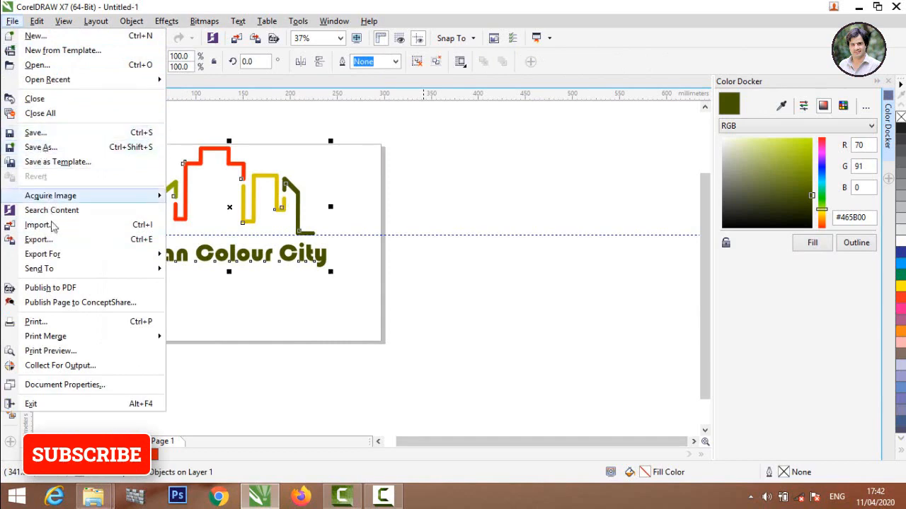
{"action": "left_click", "coordinate": [39, 240]}
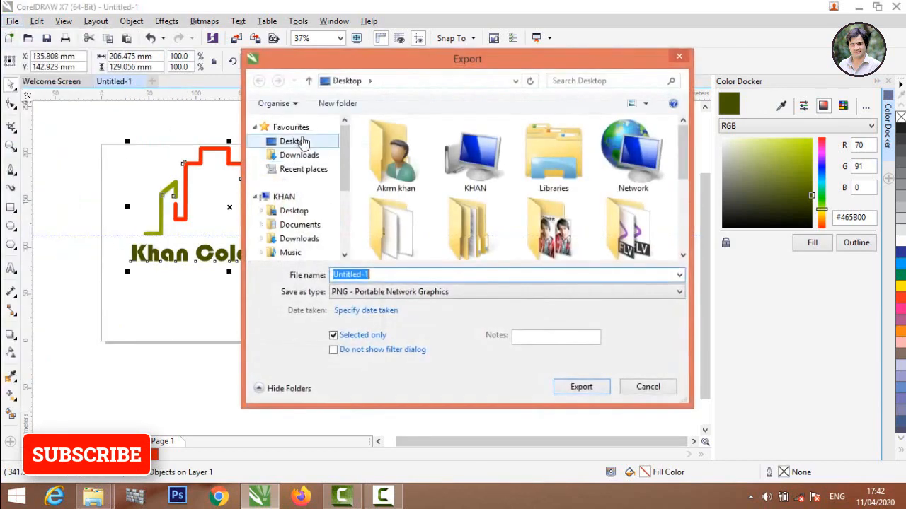
{"action": "left_click", "coordinate": [588, 387]}
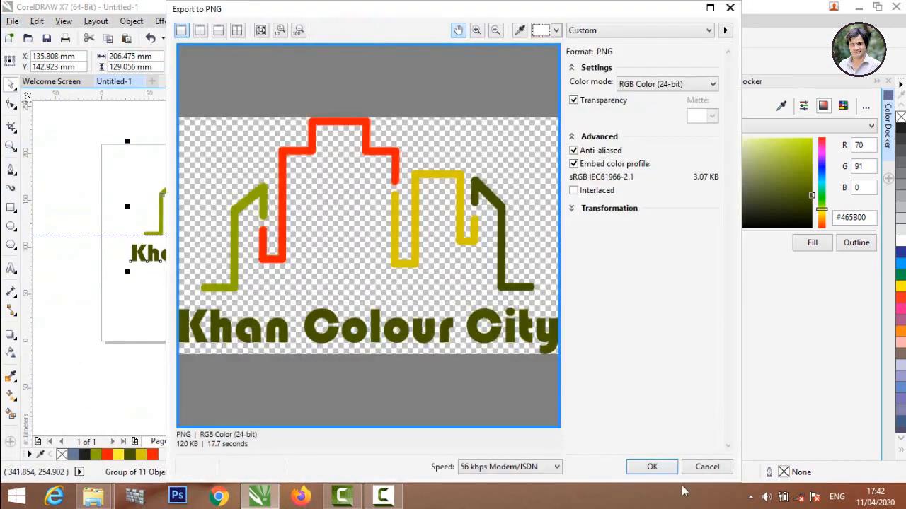
{"action": "left_click", "coordinate": [660, 471]}
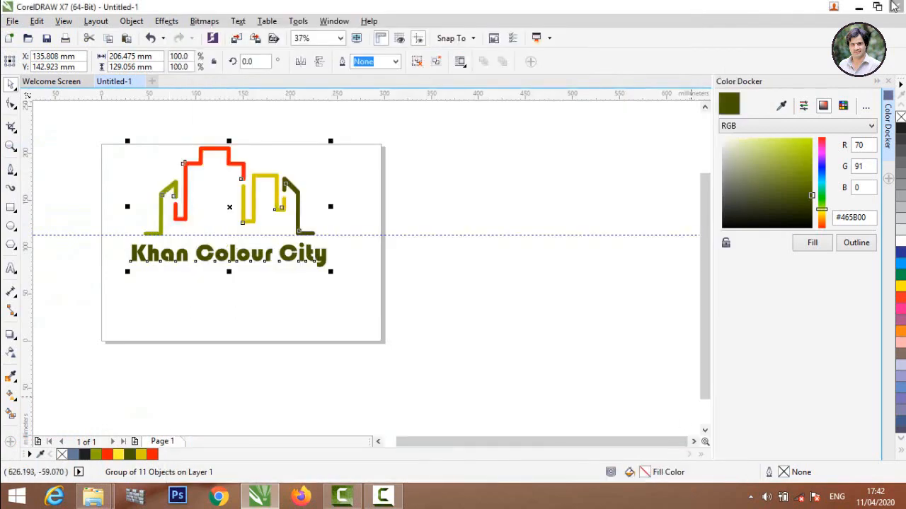
Step: Close the Colour Shades folder window and refresh the desktop
{"action": "key", "text": "alt+Tab"}
{"action": "left_click", "coordinate": [902, 6]}
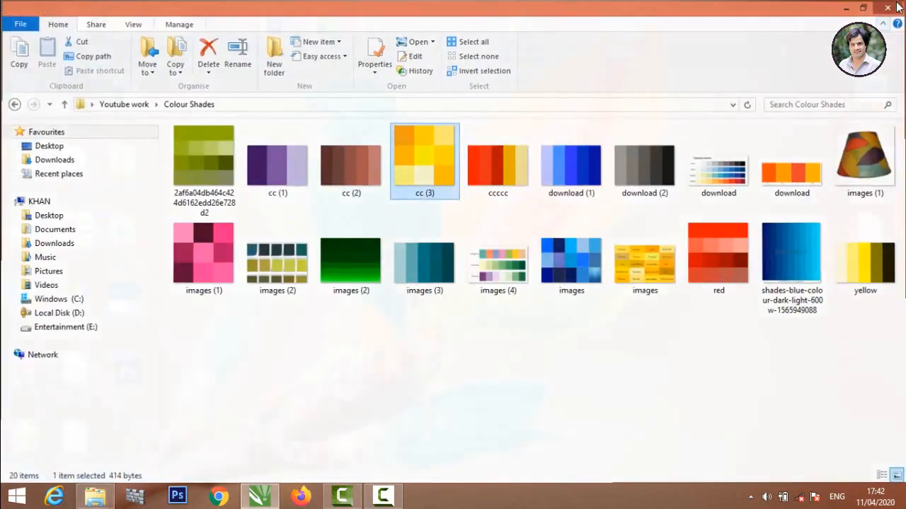
{"action": "right_click", "coordinate": [445, 149]}
{"action": "left_click", "coordinate": [500, 189]}
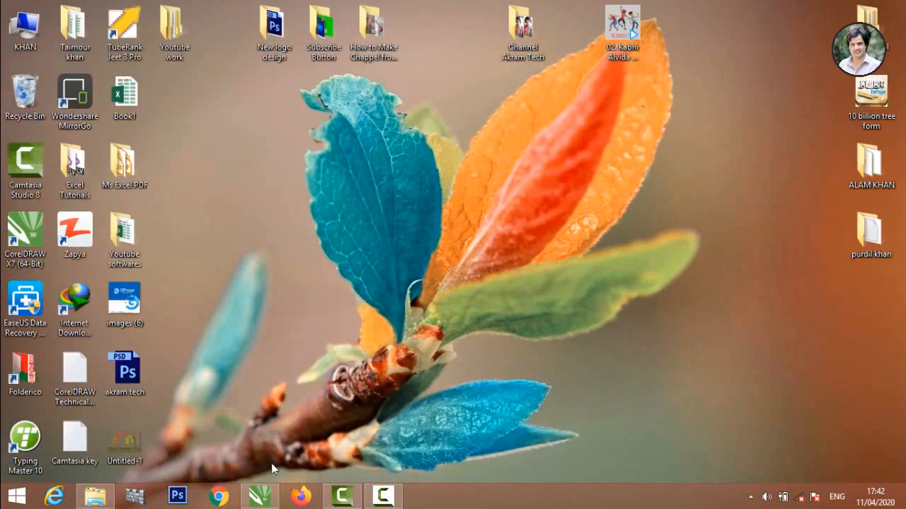
Step: Switch to Photoshop, load the file 01 Logo Mockup - by PuneDesign, and open the contents of its Placeholder smart object
{"action": "left_click", "coordinate": [176, 498]}
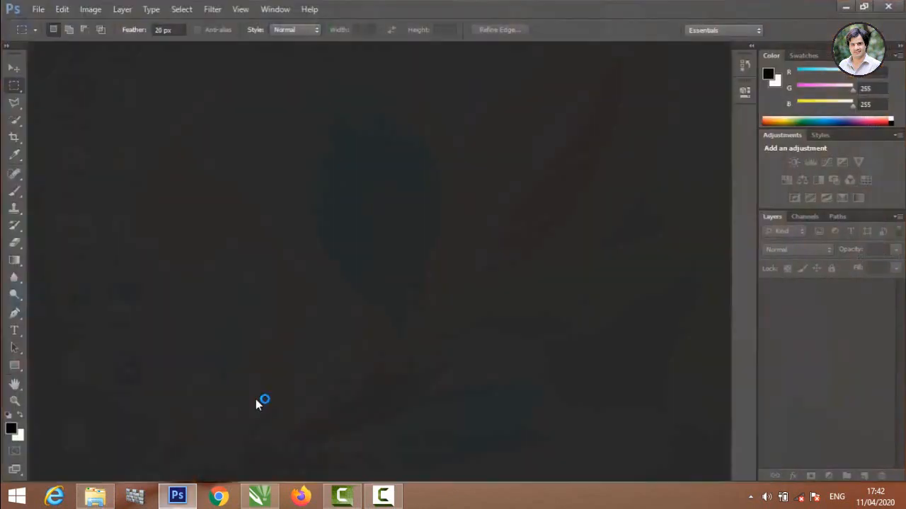
{"action": "left_click", "coordinate": [185, 496]}
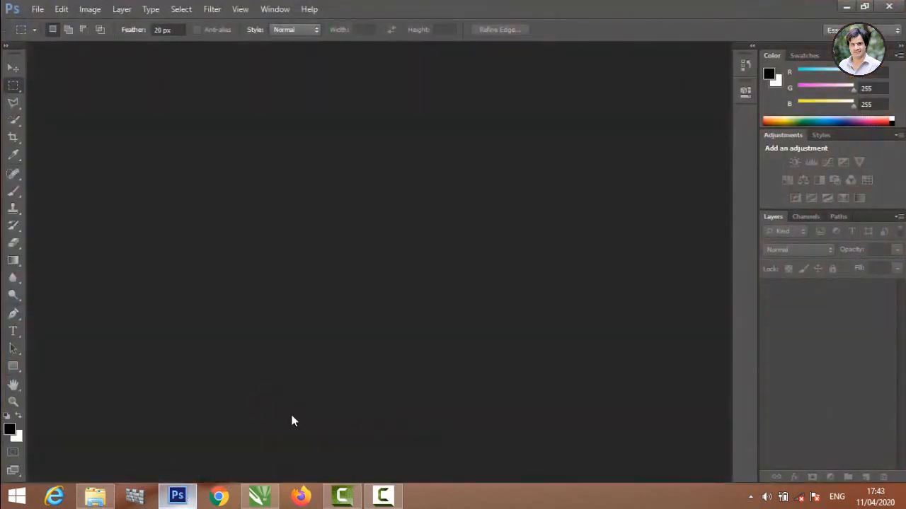
{"action": "left_click", "coordinate": [95, 496]}
{"action": "left_click_drag", "start_coordinate": [203, 203], "coordinate": [789, 288]}
{"action": "double_click", "coordinate": [789, 288]}
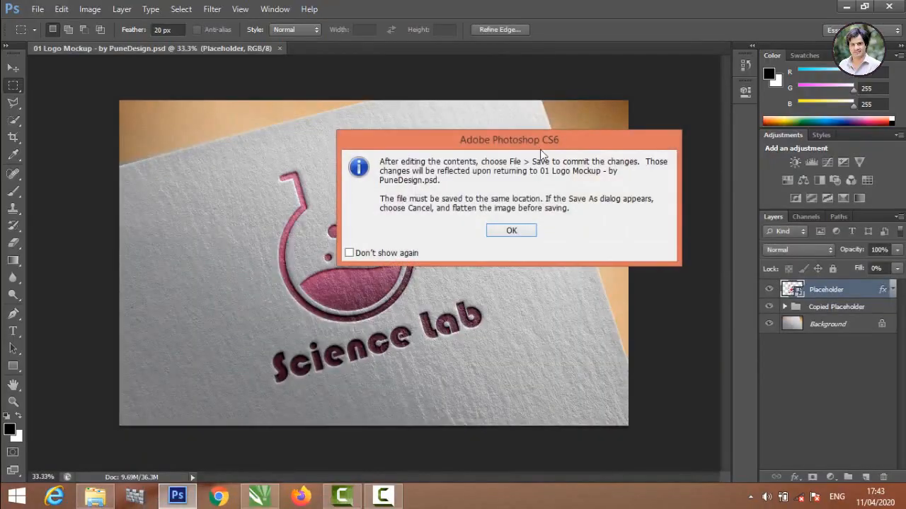
{"action": "left_click", "coordinate": [512, 234]}
Step: Place the Untitled-1 PNG from the desktop into the Layer 61.psb document
{"action": "left_click", "coordinate": [846, 7]}
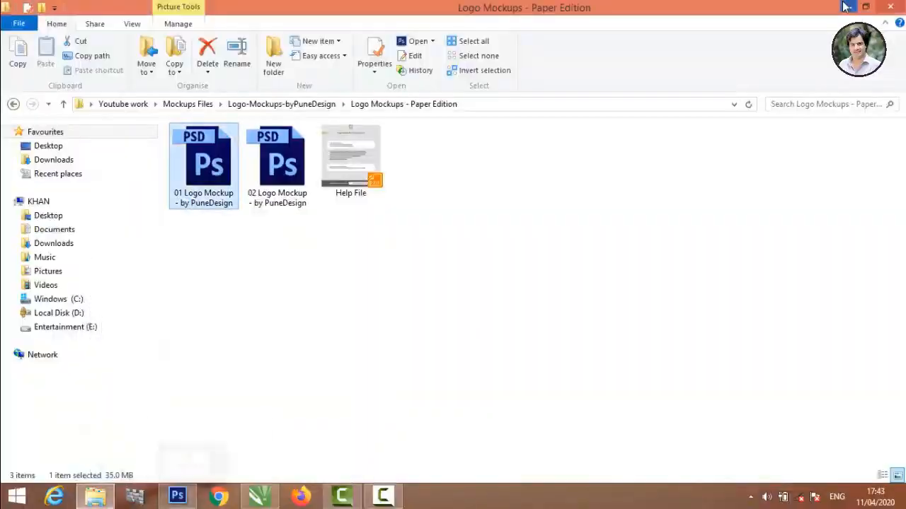
{"action": "left_click", "coordinate": [846, 7]}
{"action": "left_click_drag", "start_coordinate": [124, 442], "coordinate": [327, 258]}
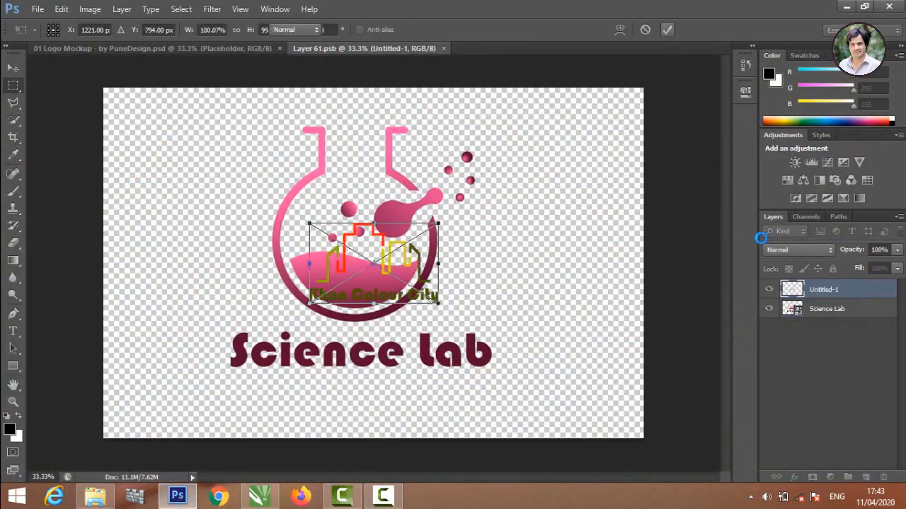
{"action": "key", "text": "Return"}
Step: Delete the Science Lab layer from Layer 61.psb
{"action": "left_click", "coordinate": [828, 307]}
{"action": "right_click", "coordinate": [822, 310]}
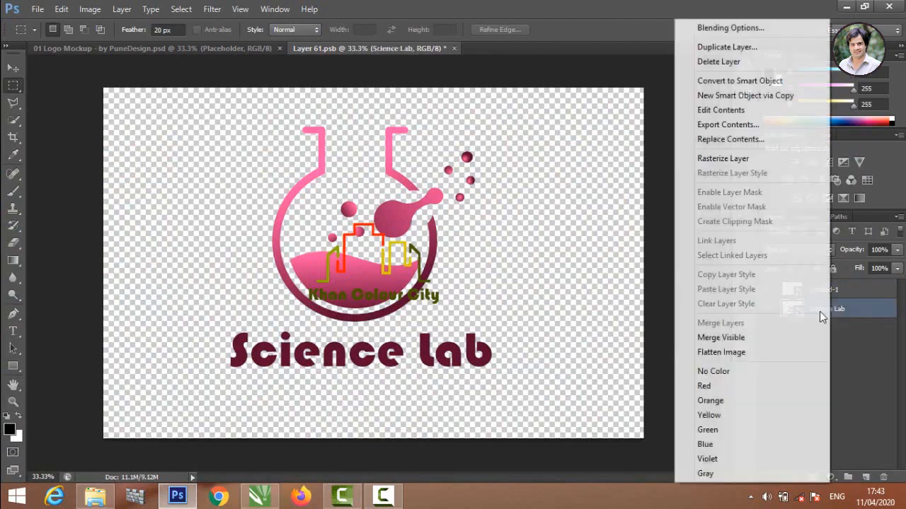
{"action": "left_click", "coordinate": [733, 62]}
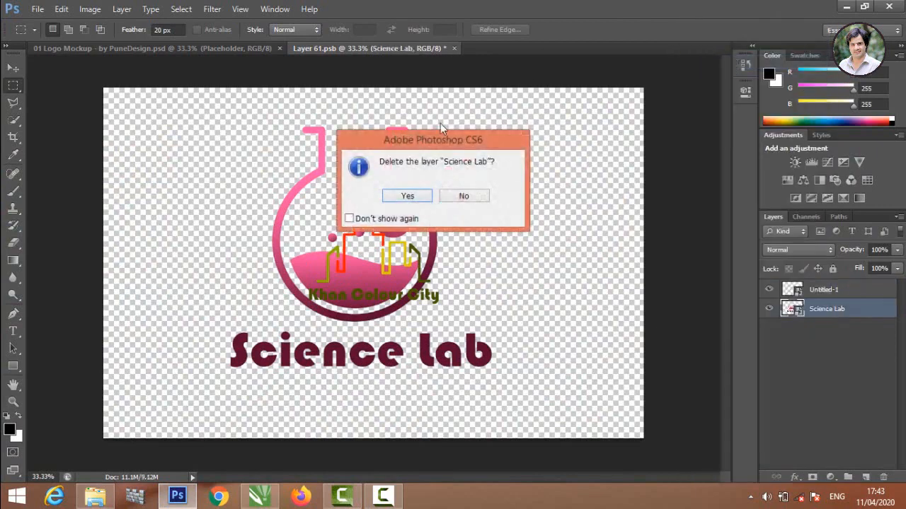
{"action": "left_click", "coordinate": [420, 191]}
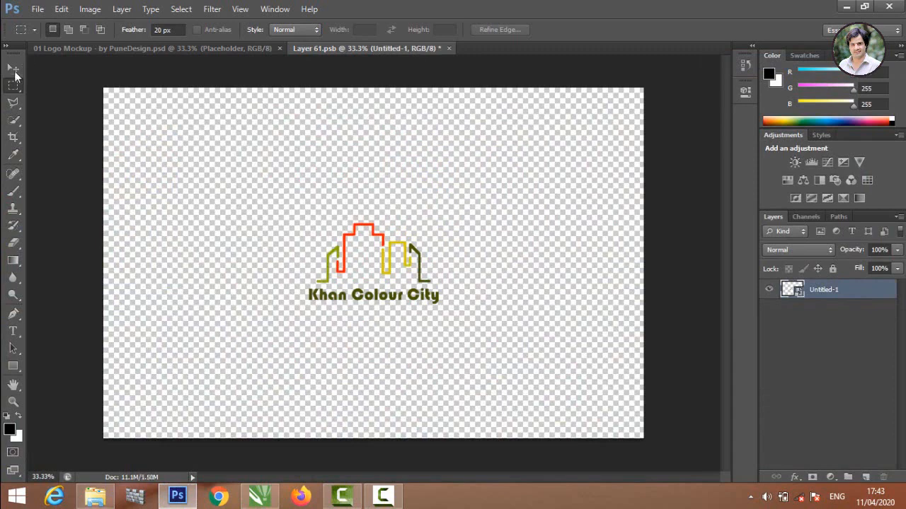
Step: Enlarge the placed logo to about 250% width and 263% height around the canvas centre, and save and close Layer 61.psb
{"action": "left_click", "coordinate": [14, 68]}
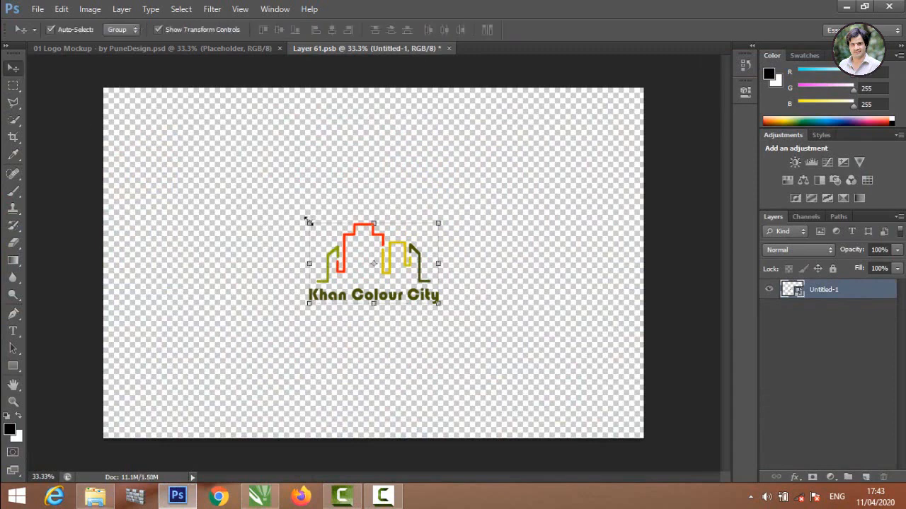
{"action": "left_click_drag", "start_coordinate": [307, 221], "coordinate": [199, 143]}
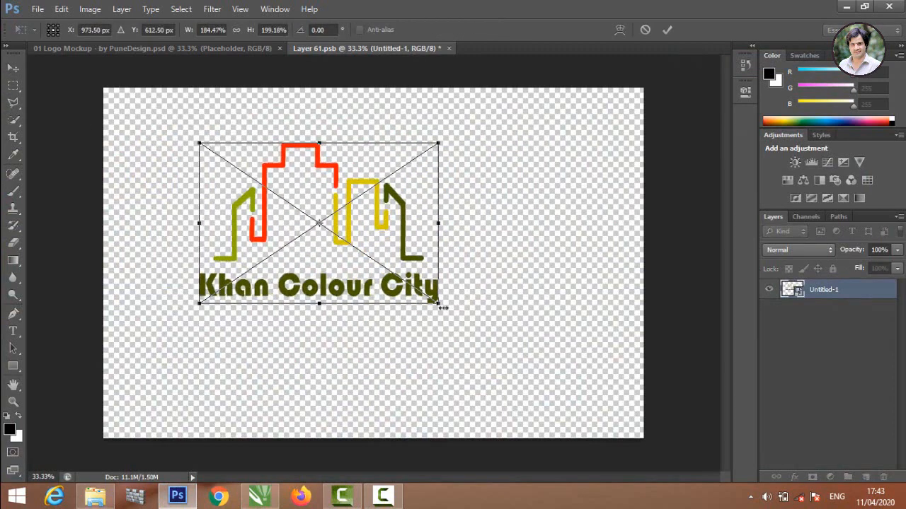
{"action": "left_click_drag", "start_coordinate": [436, 304], "coordinate": [525, 355]}
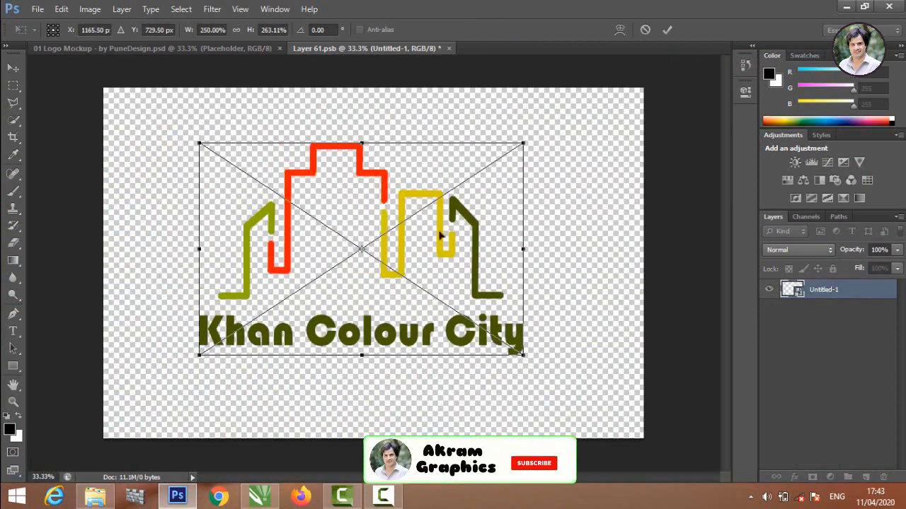
{"action": "left_click_drag", "start_coordinate": [389, 173], "coordinate": [391, 176]}
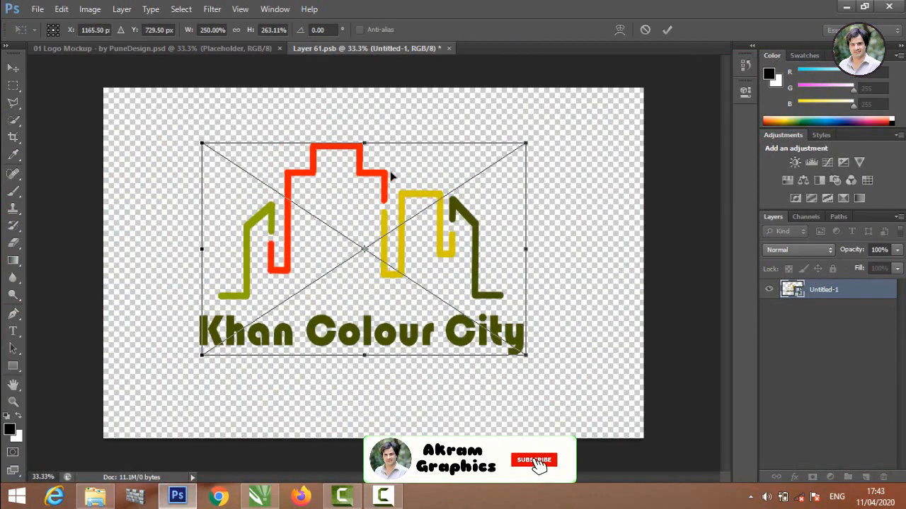
{"action": "left_click", "coordinate": [666, 30]}
{"action": "left_click", "coordinate": [450, 48]}
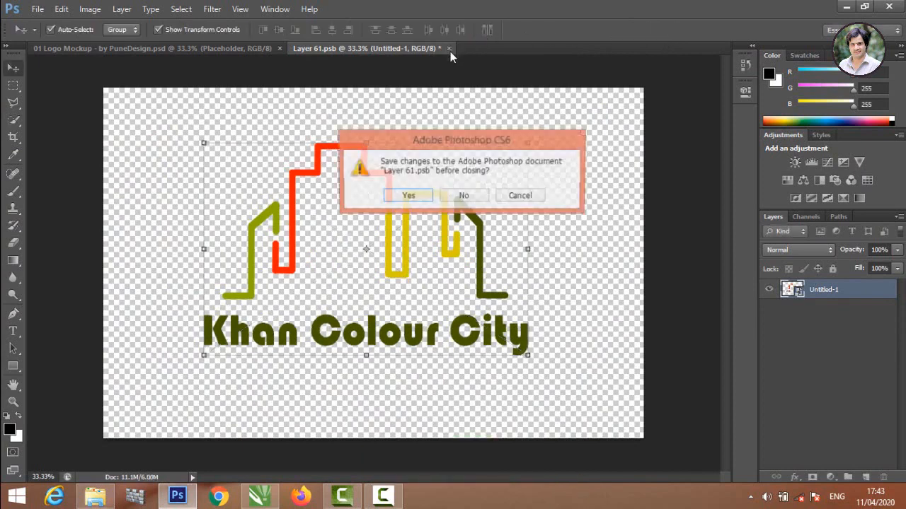
{"action": "left_click", "coordinate": [414, 199]}
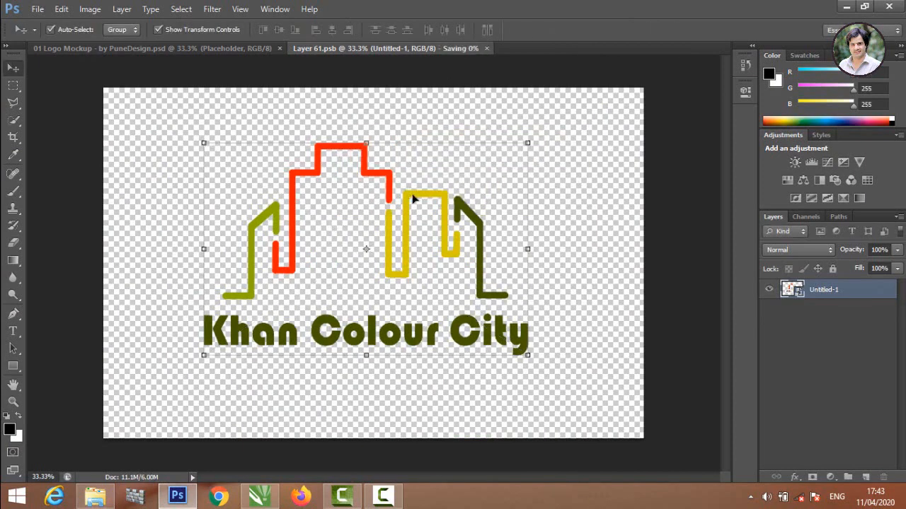